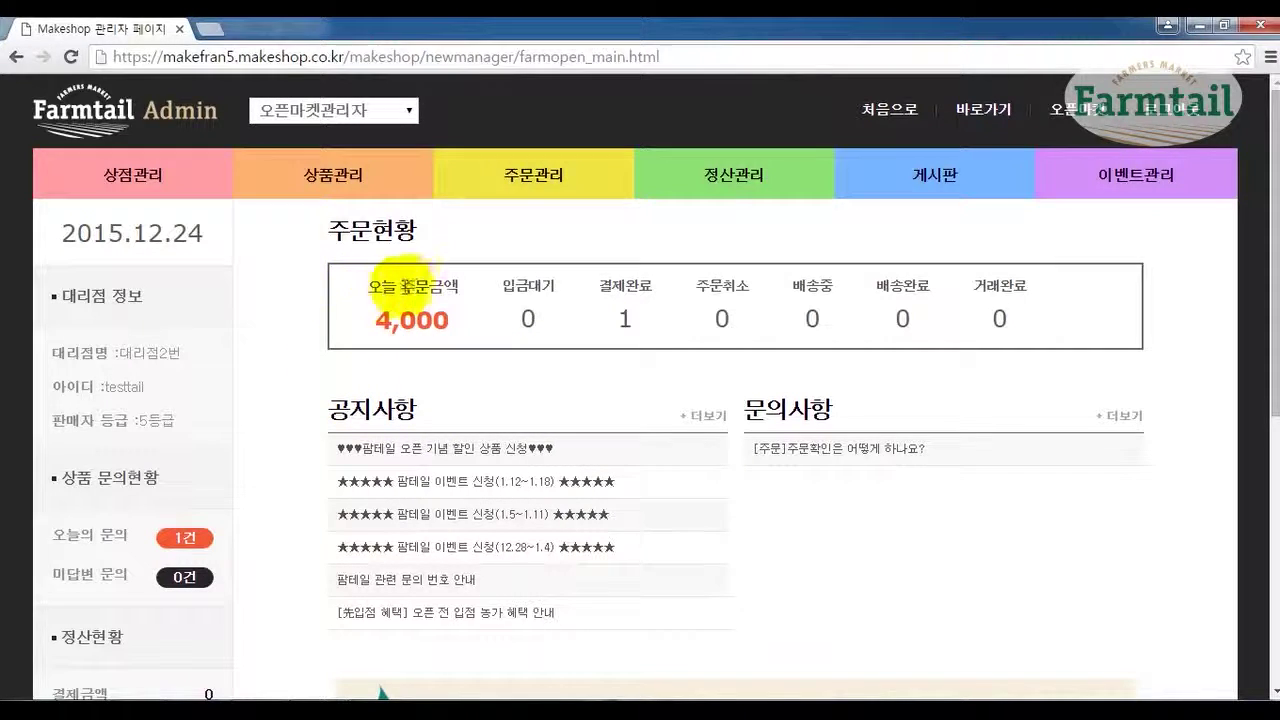
Search today's orders on the order page and view the single paid 4,000 order from 2015-12-24.
left_click_drag(449, 321, 366, 320)
left_click(407, 378)
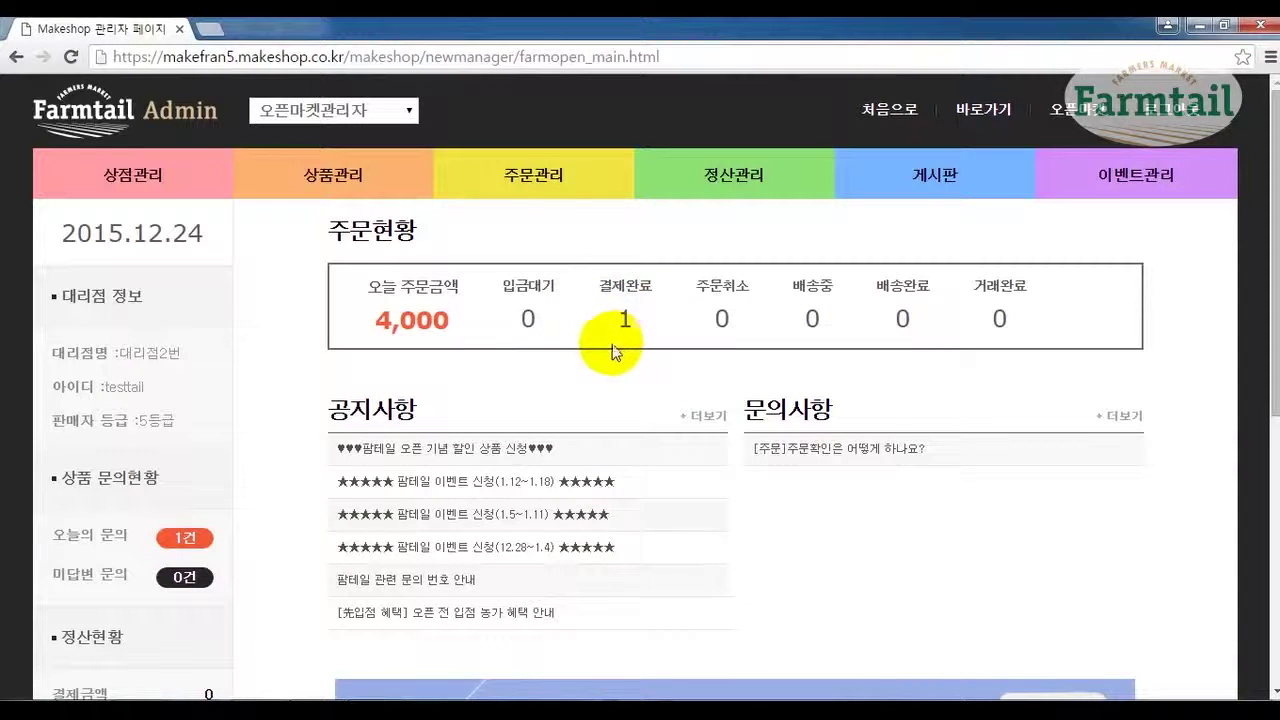
left_click(541, 181)
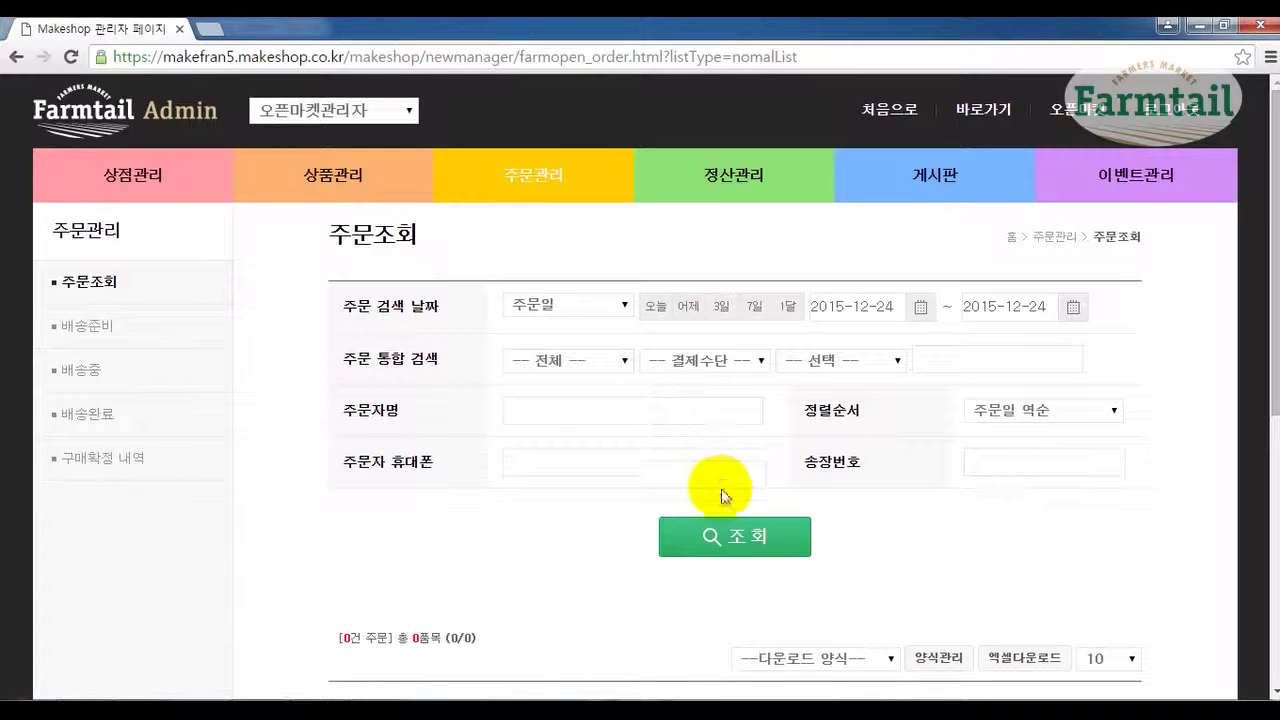
left_click(738, 537)
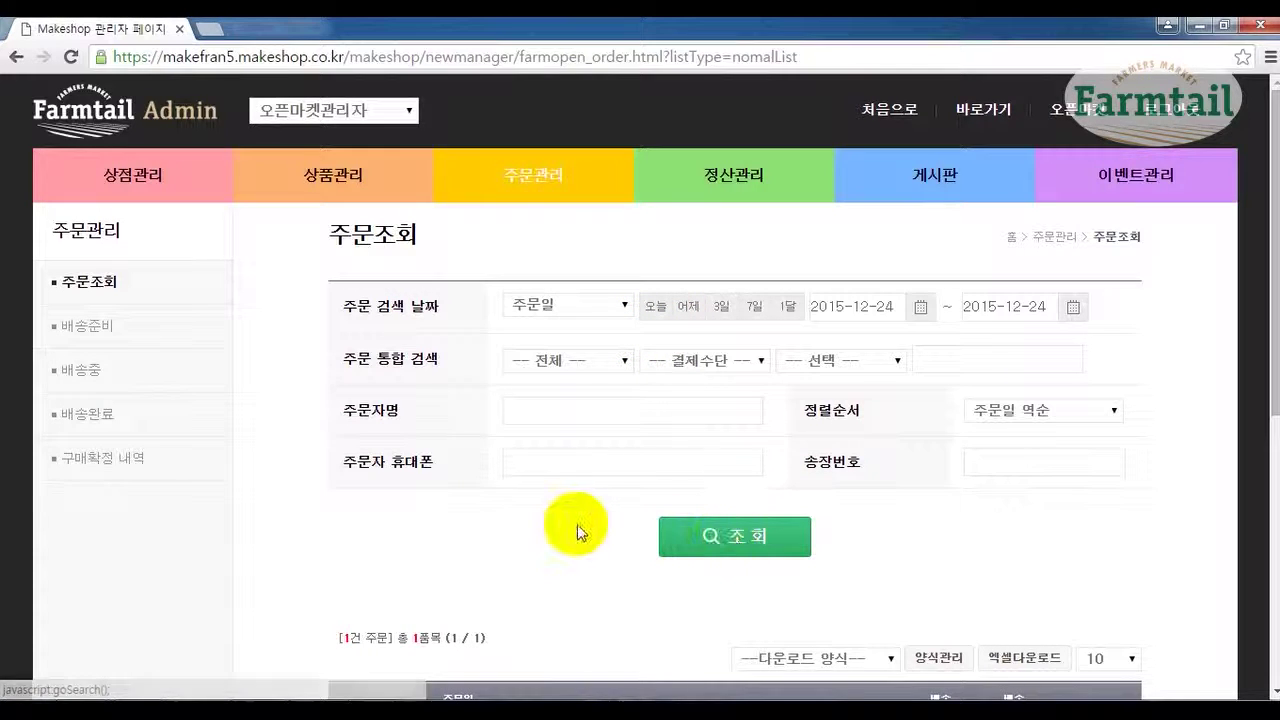
scroll(286, 540, "down", 3)
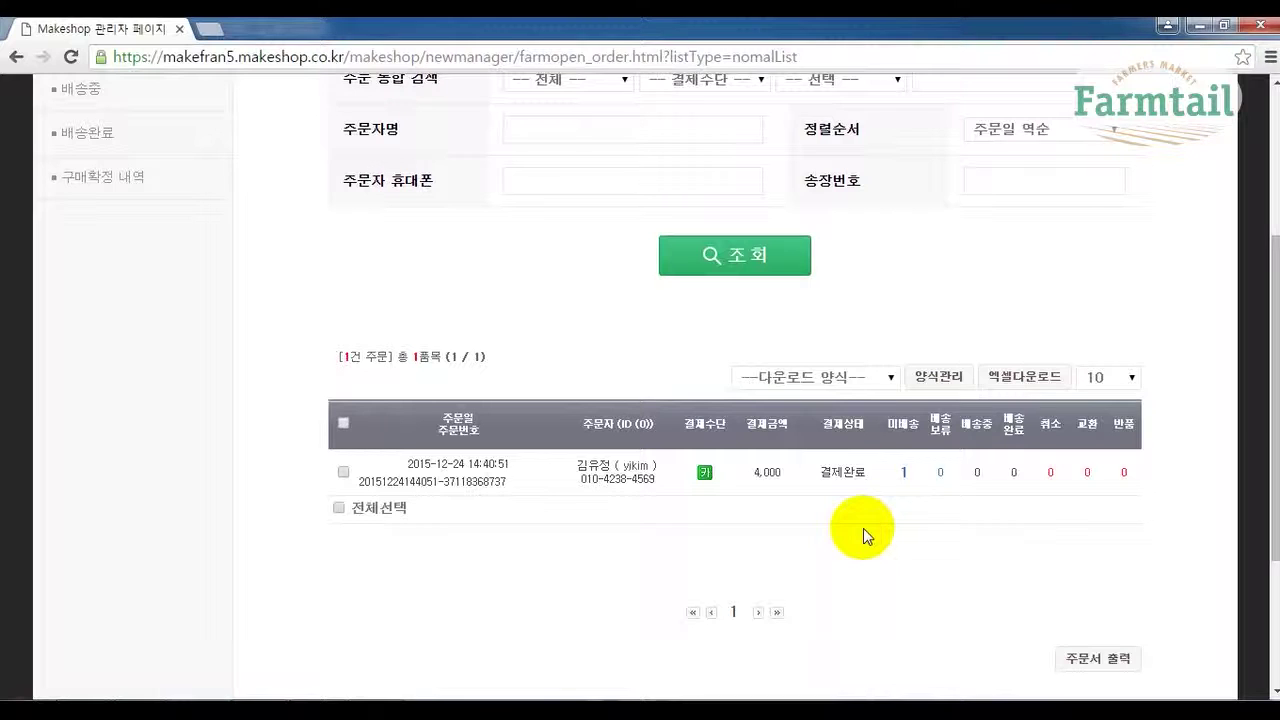
scroll(863, 528, "up", 1)
scroll(863, 528, "up", 1)
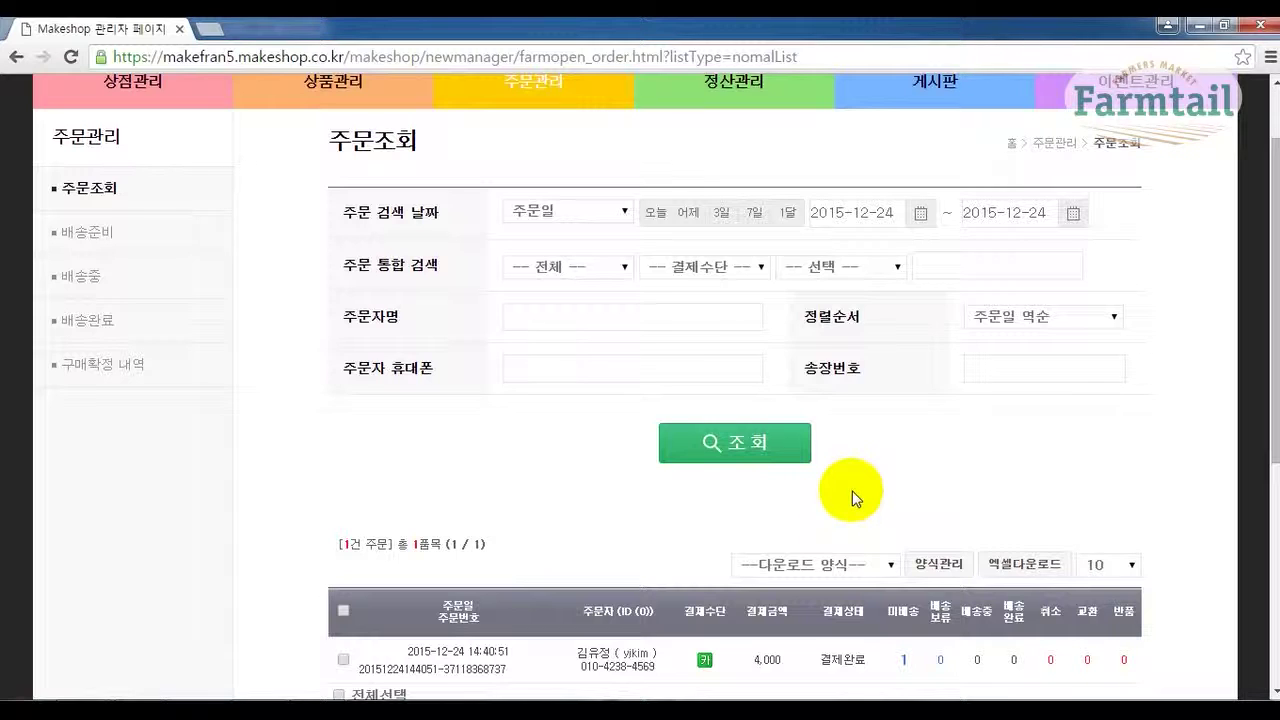
Try the payment-date and cancelled-status filters, then reset them to 주문일 and 전체.
left_click(564, 210)
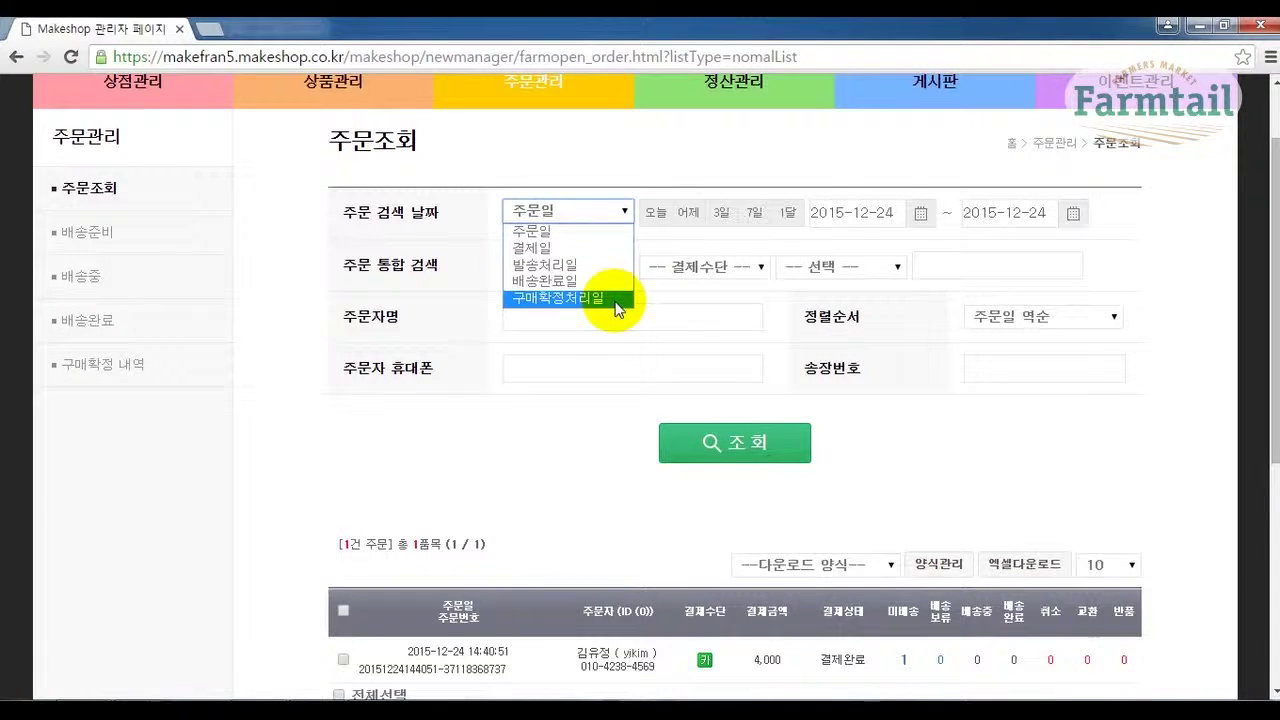
left_click(597, 247)
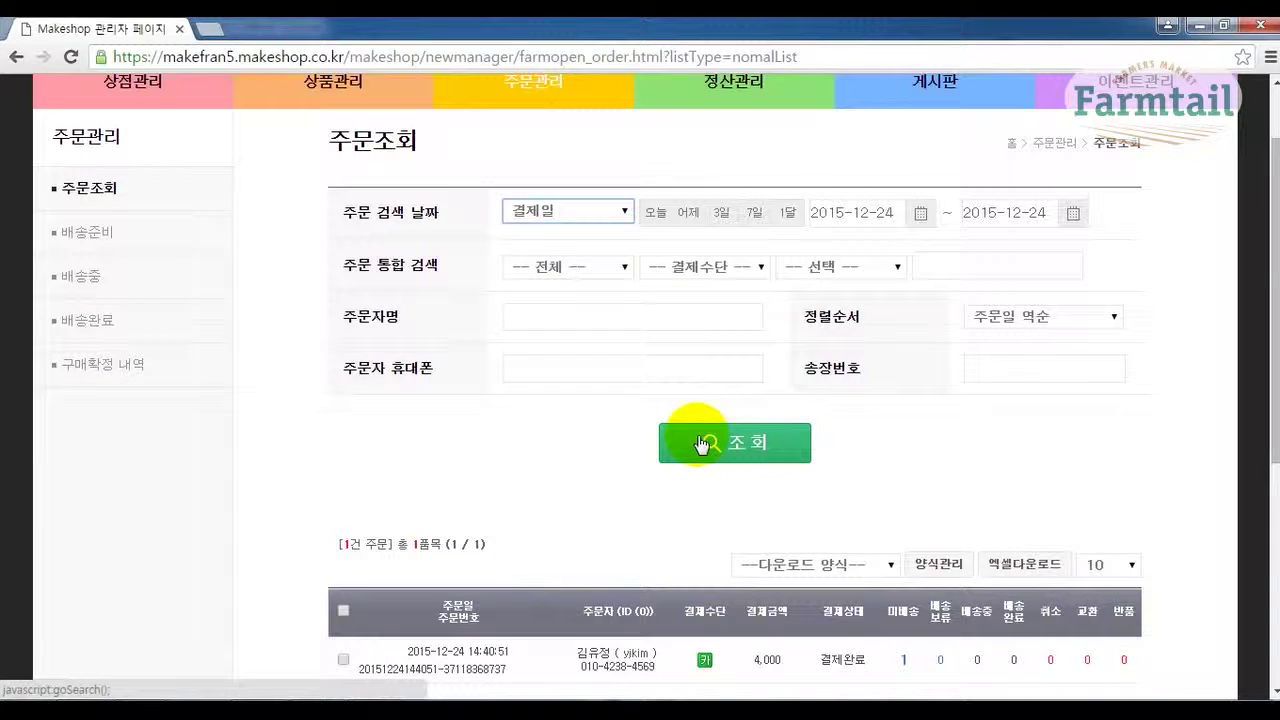
left_click(557, 266)
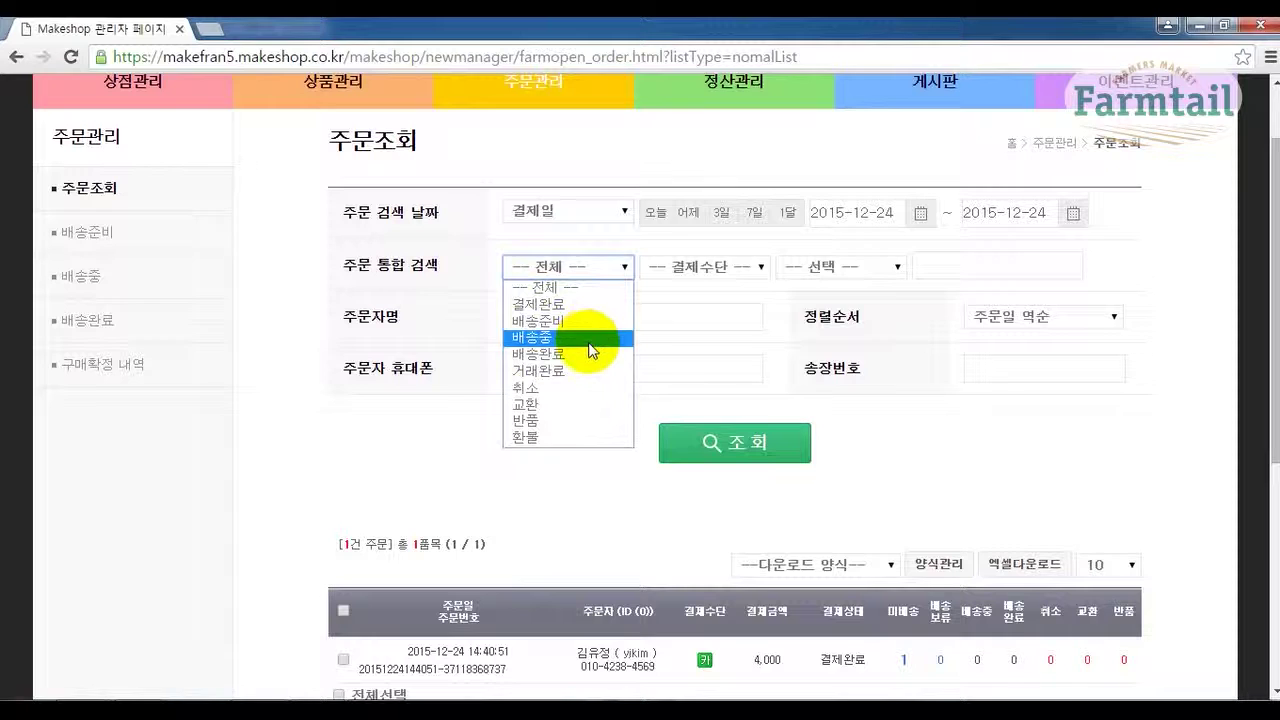
left_click(595, 388)
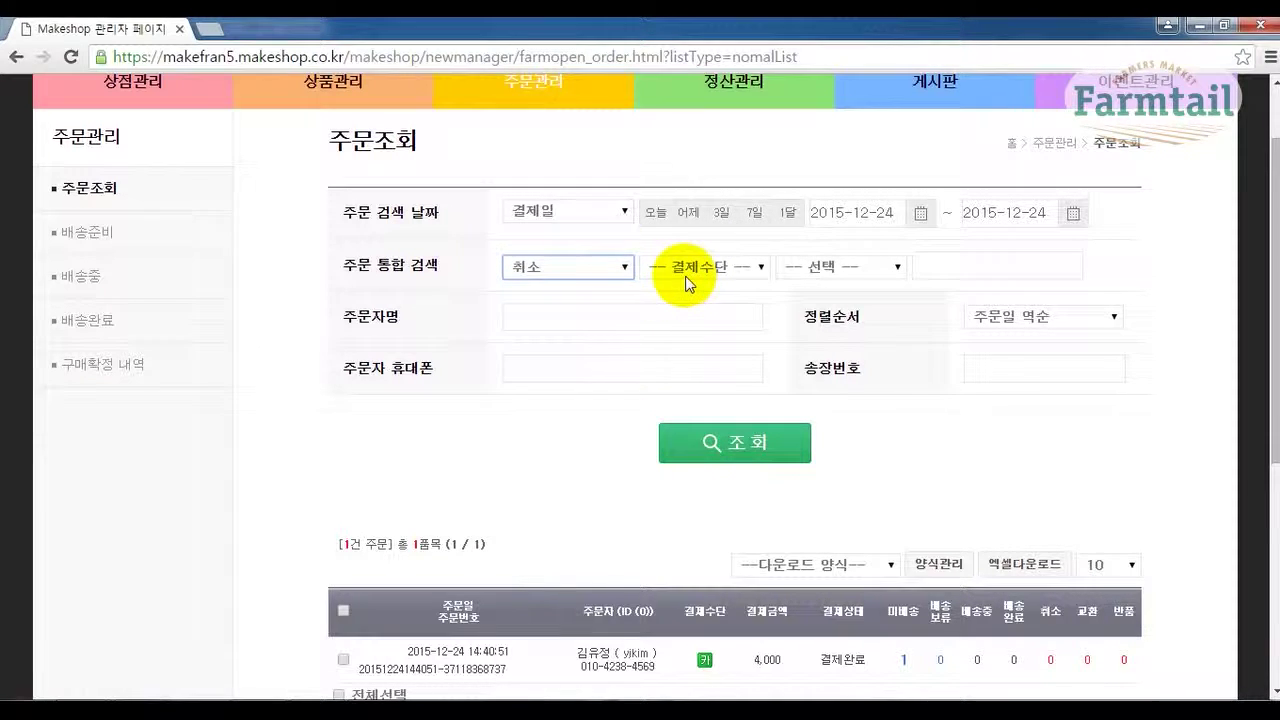
left_click(586, 267)
left_click(586, 290)
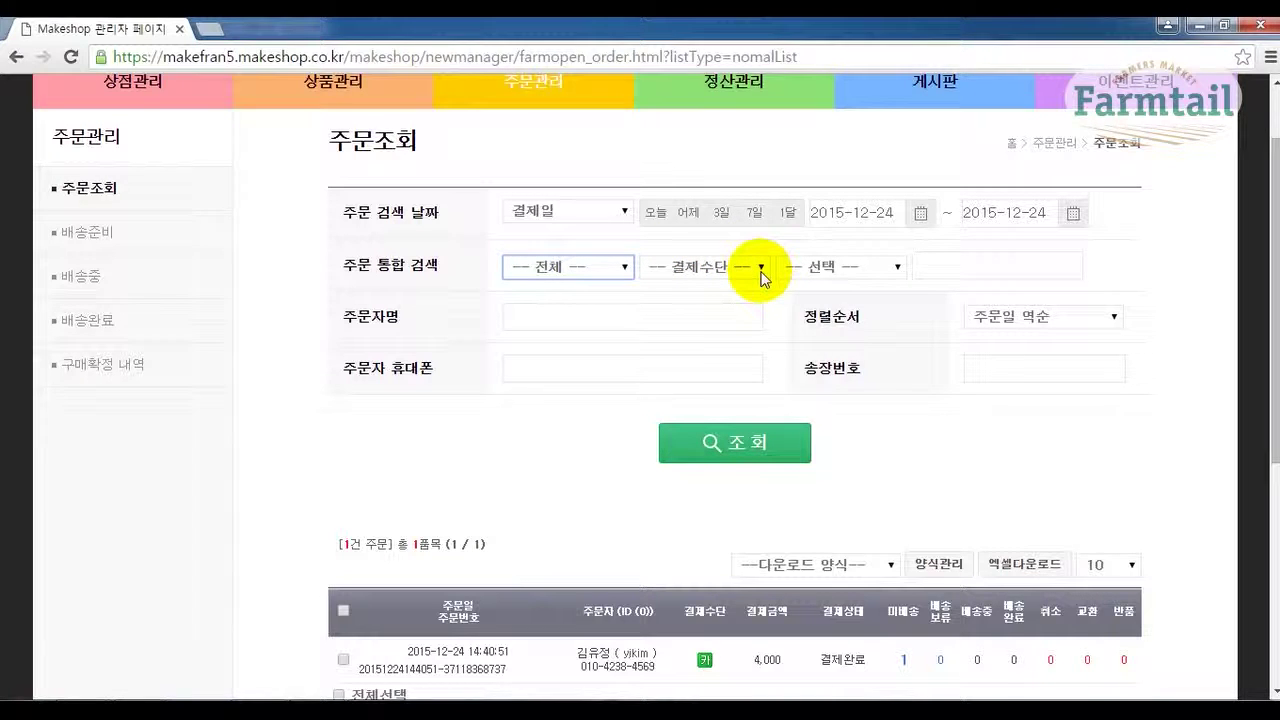
left_click(588, 214)
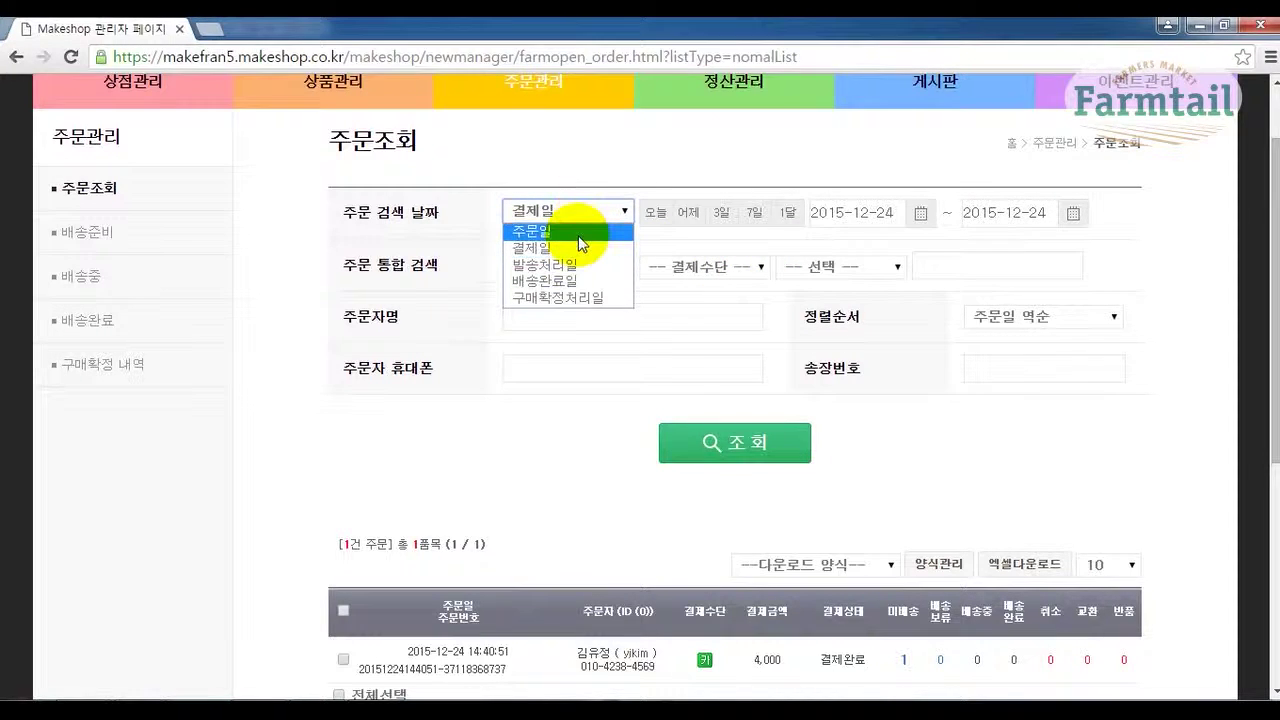
left_click(584, 238)
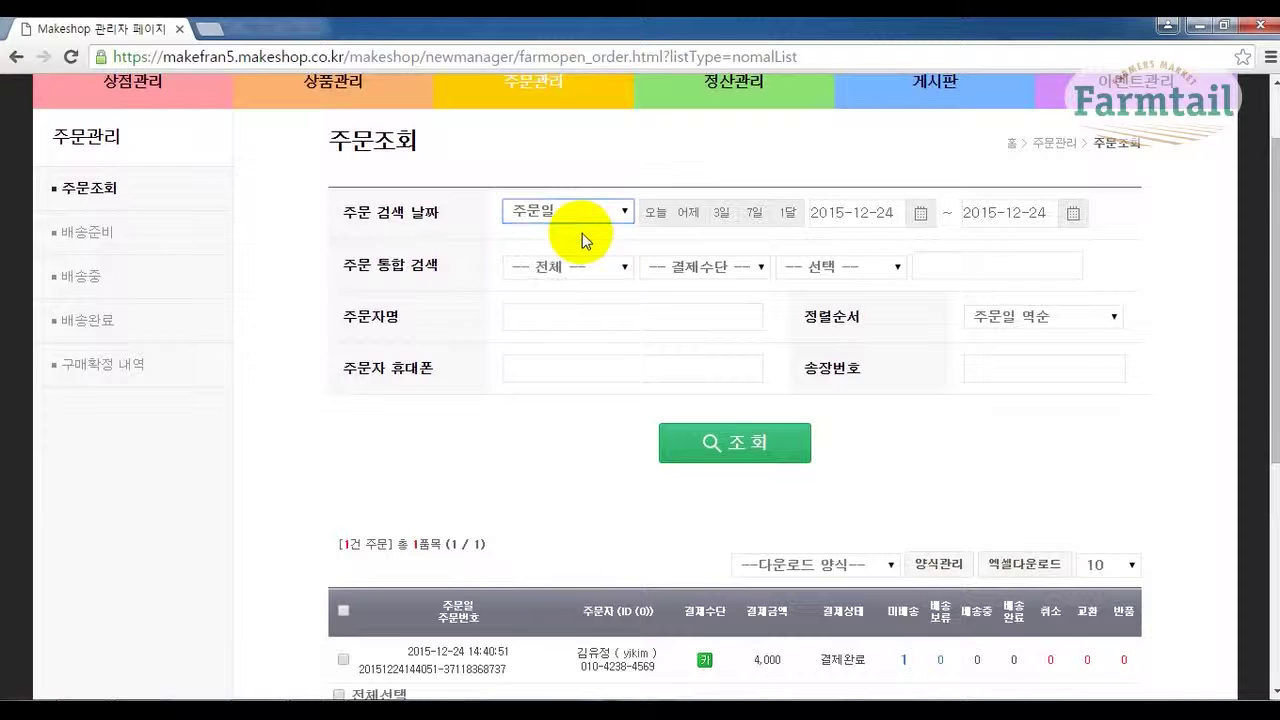
Set the search key to 입금자명 and place the cursor in the name field.
left_click(757, 268)
left_click(757, 268)
left_click(894, 266)
left_click(894, 266)
left_click(894, 268)
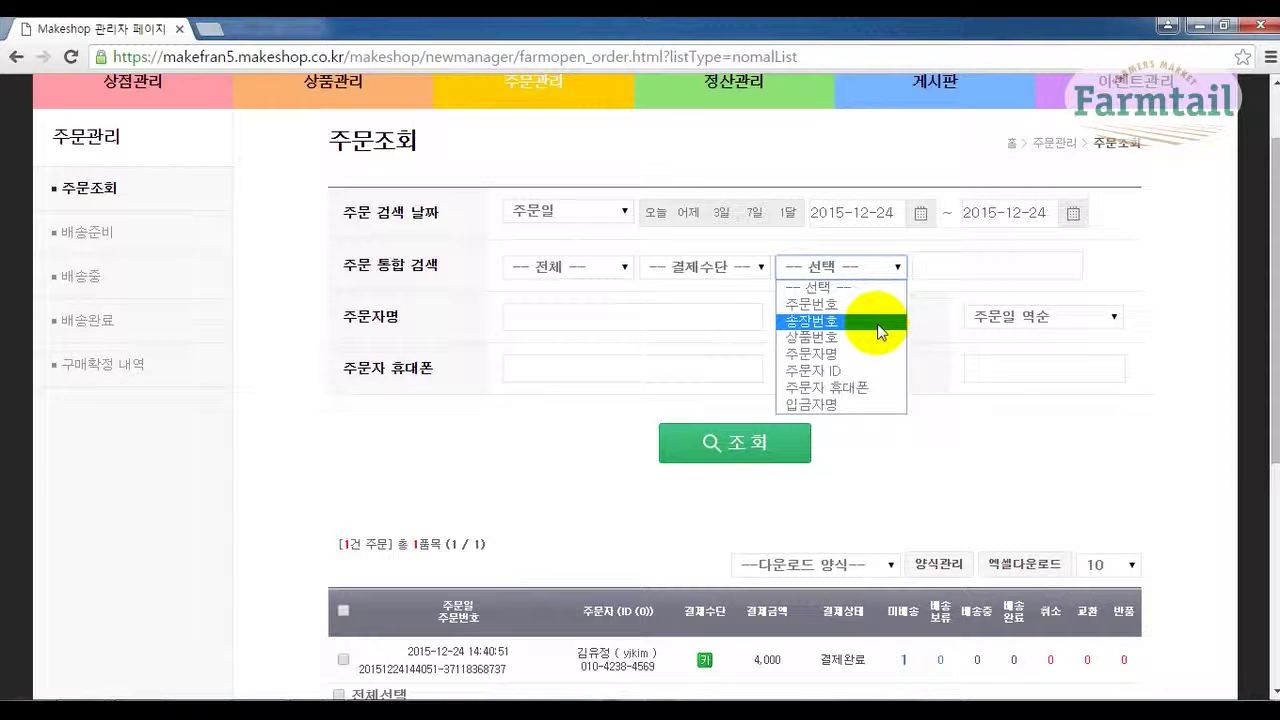
left_click(867, 405)
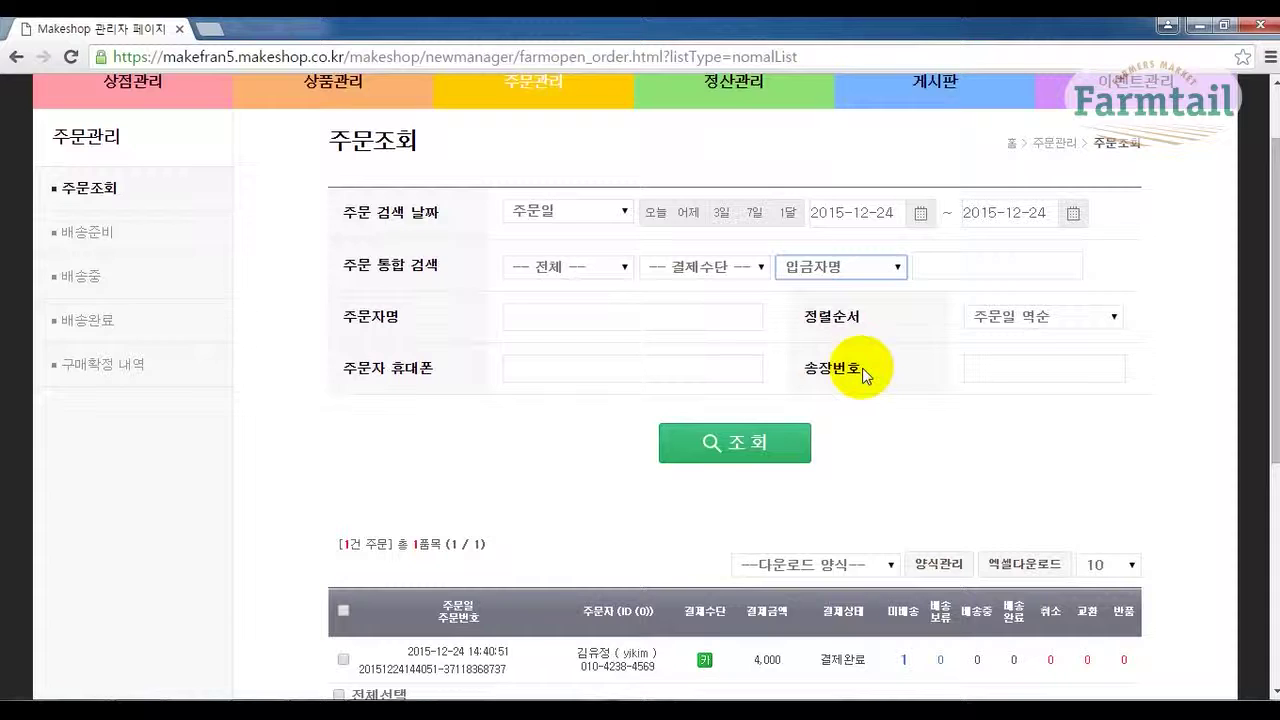
left_click(585, 312)
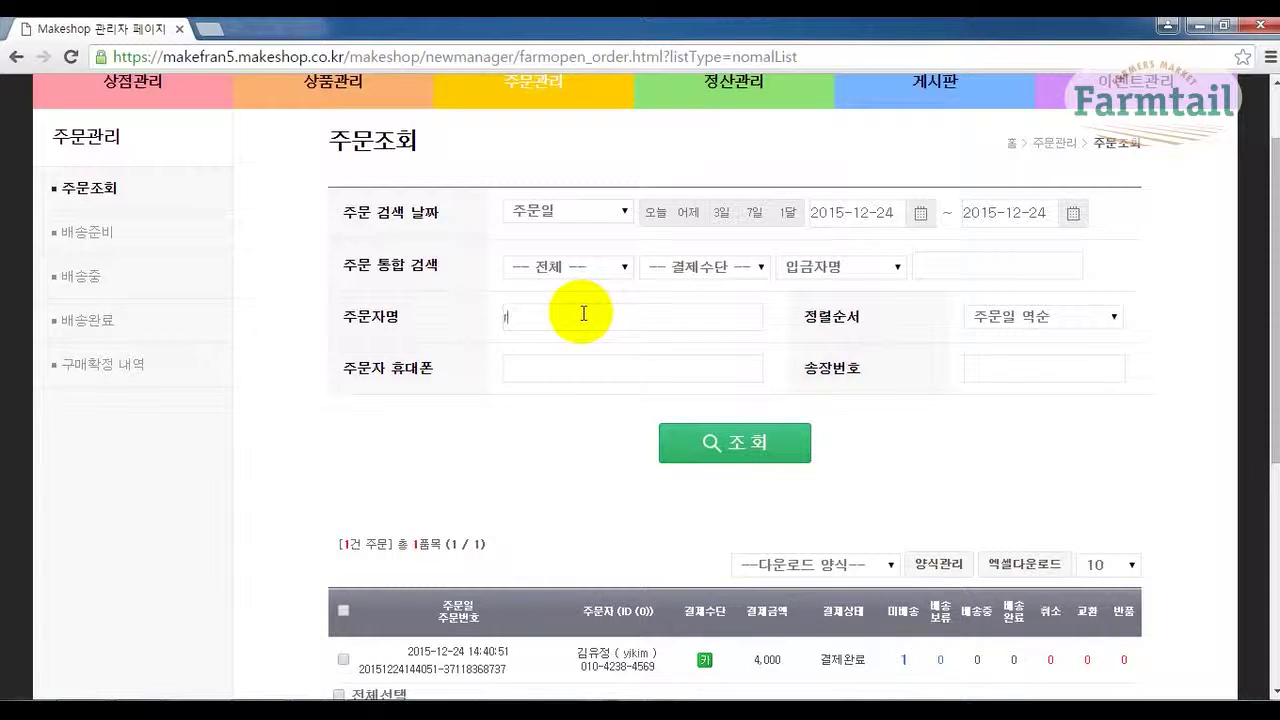
Enter the customer's full name in the 주문자명 field, search, and scroll to the matching order.
left_click(584, 313)
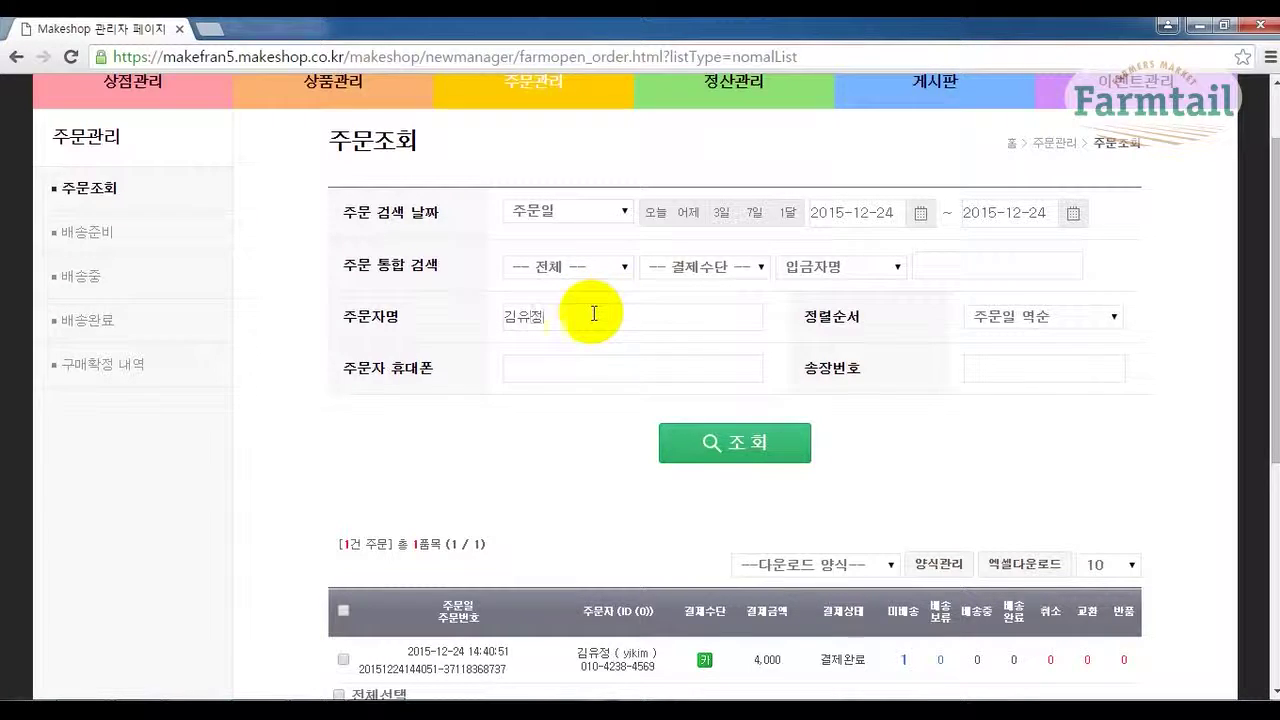
left_click(713, 446)
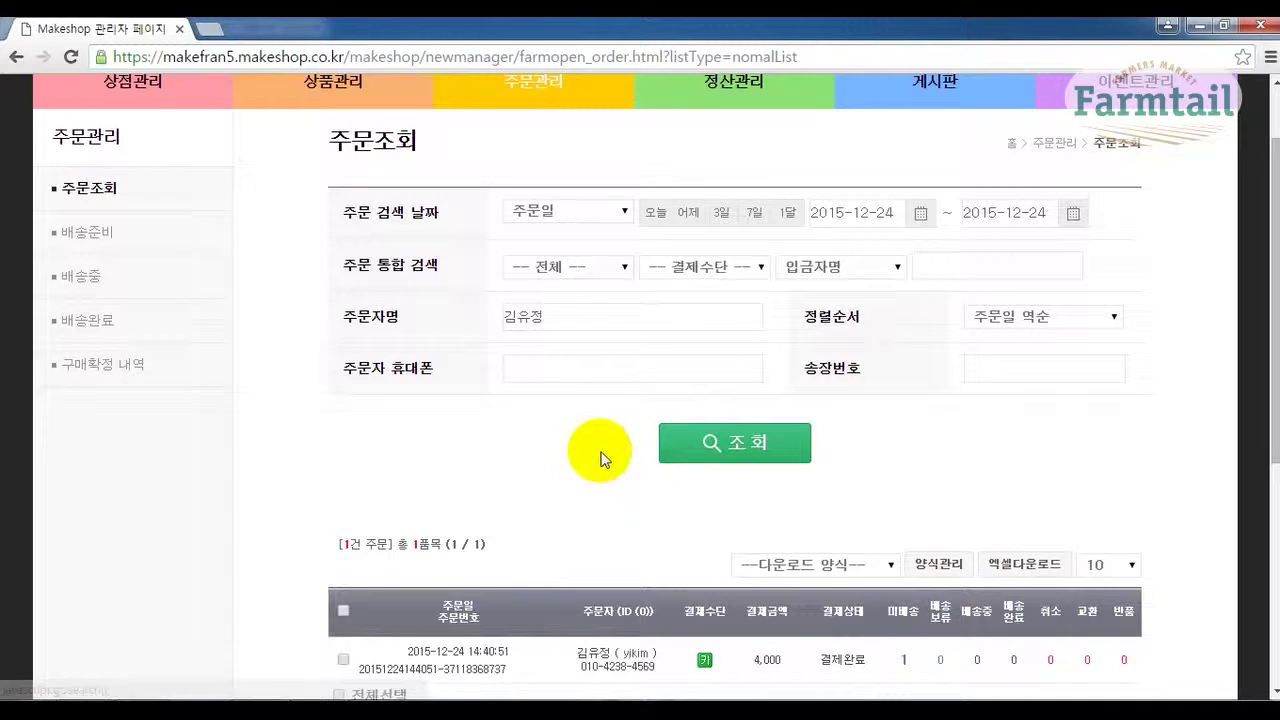
left_click(570, 318)
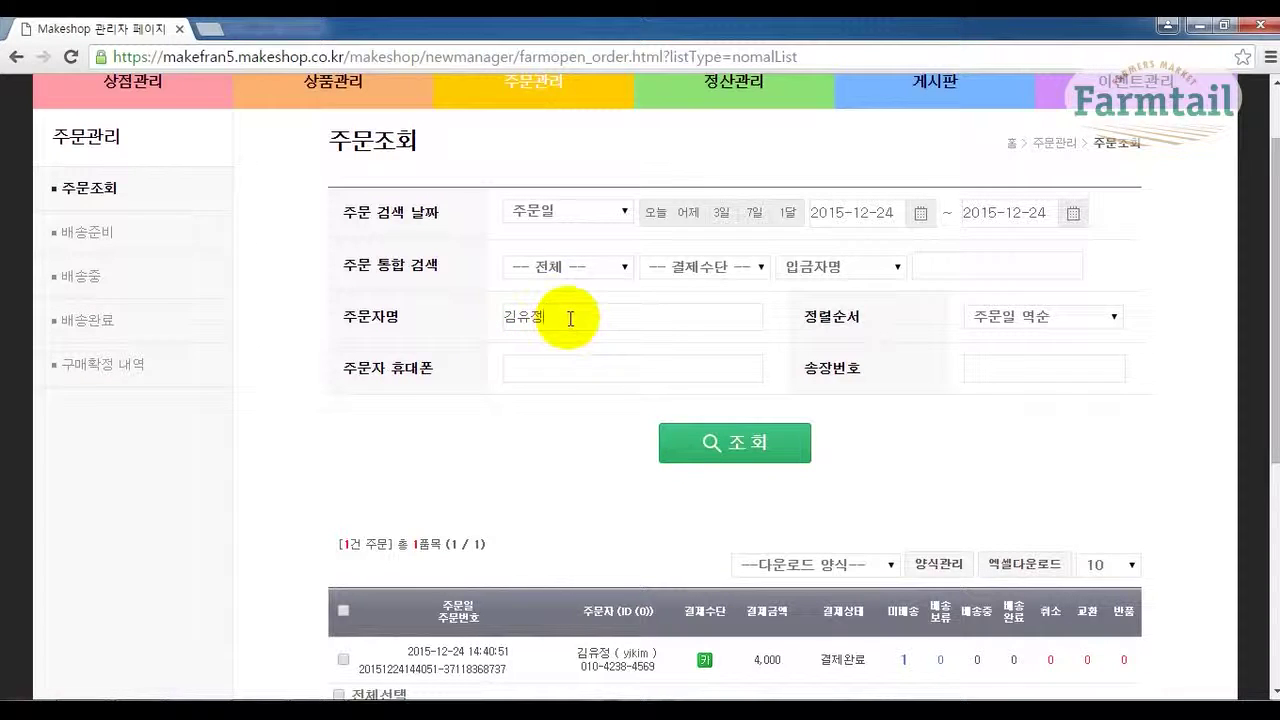
left_click(570, 369)
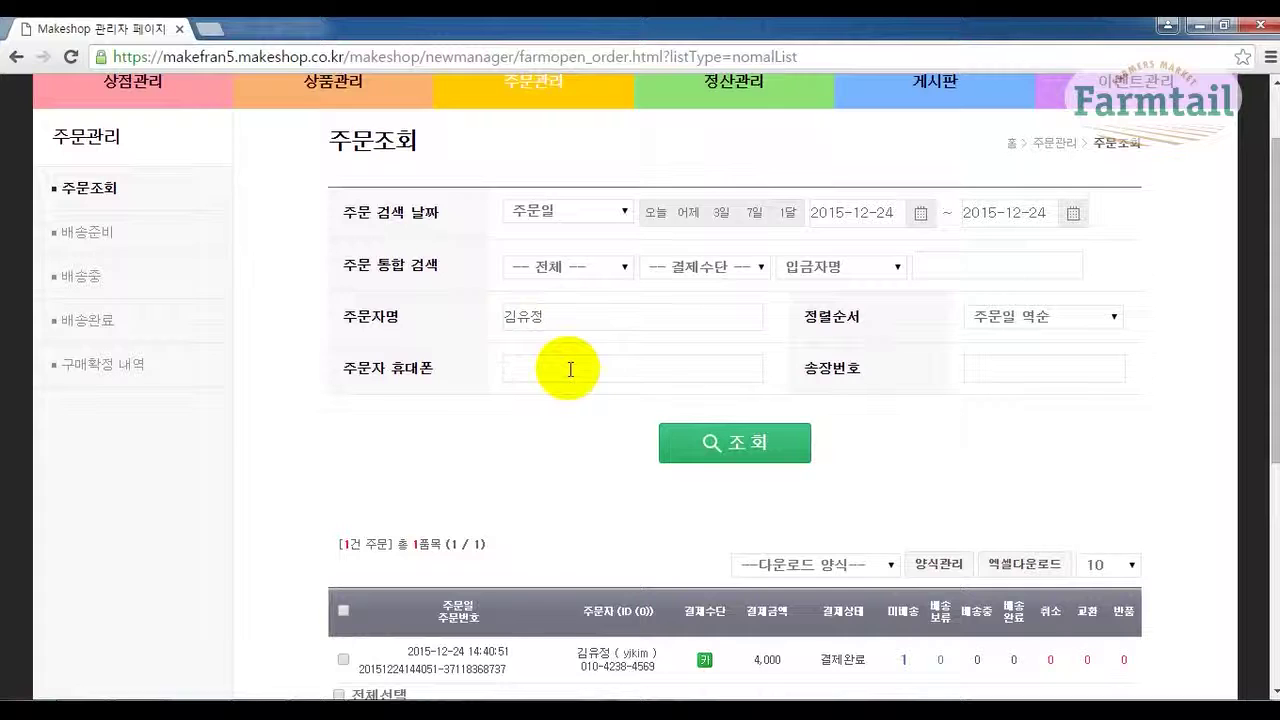
scroll(1094, 309, "down", 2)
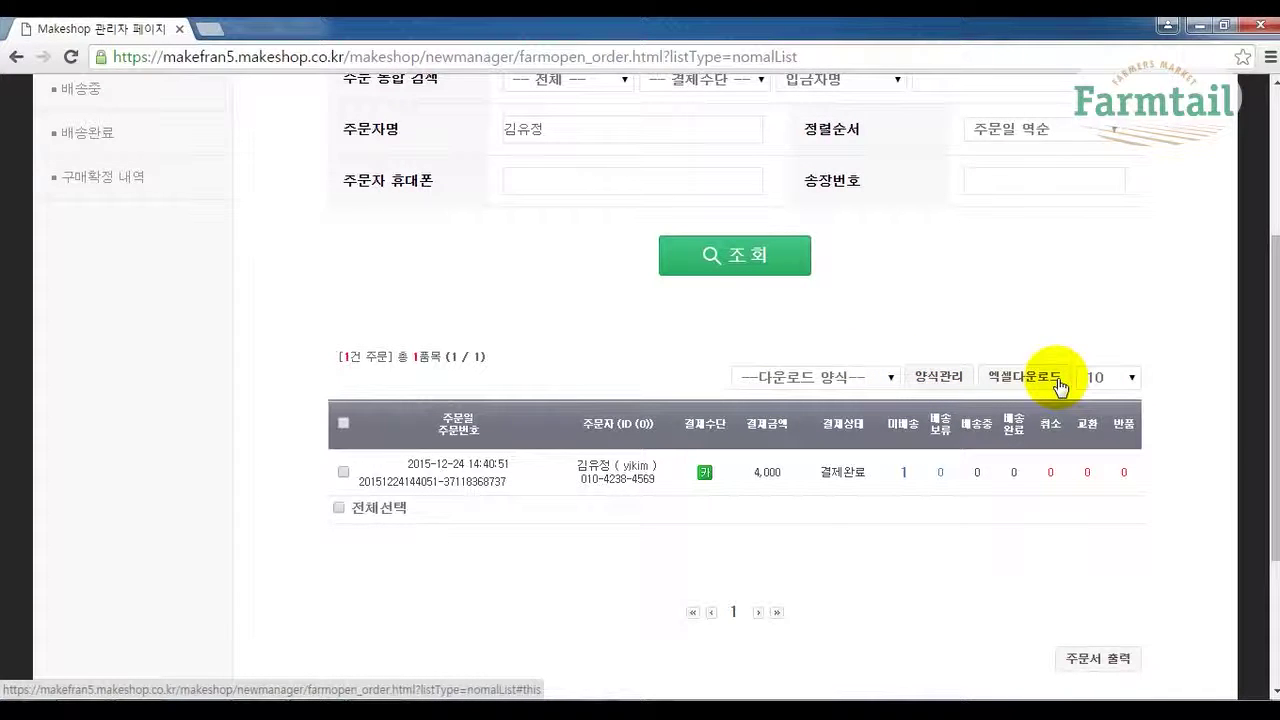
In the Excel template manager, add 주문번호, 주문상품명 and 주문일시 to the export columns.
left_click(949, 388)
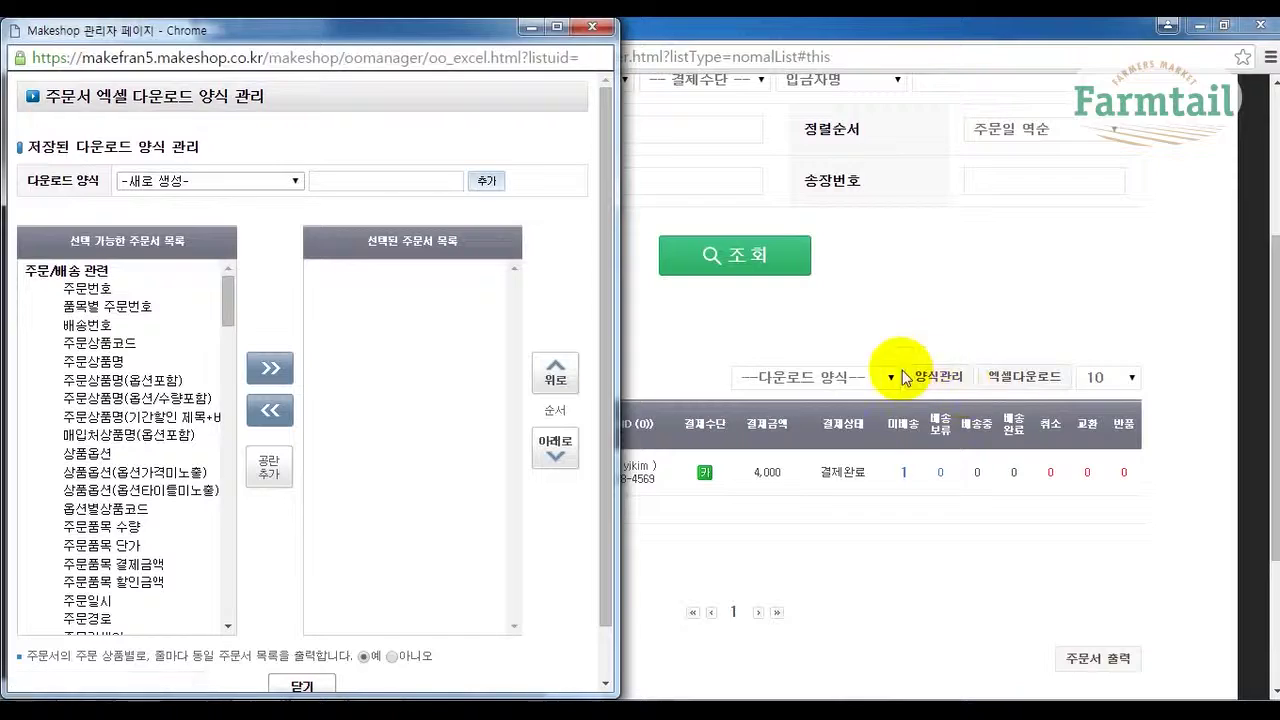
left_click_drag(500, 40, 812, 44)
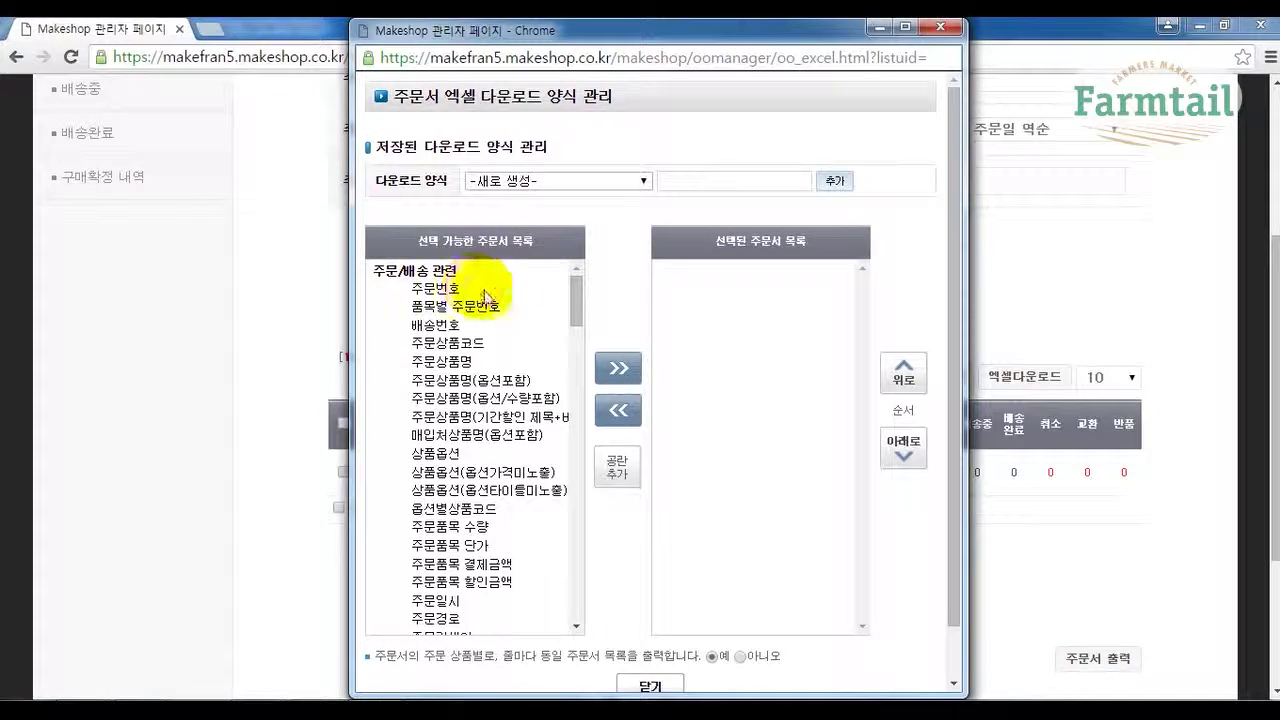
mouse_move(571, 289)
left_mouse_down()
mouse_move(575, 479)
mouse_move(583, 276)
left_mouse_up()
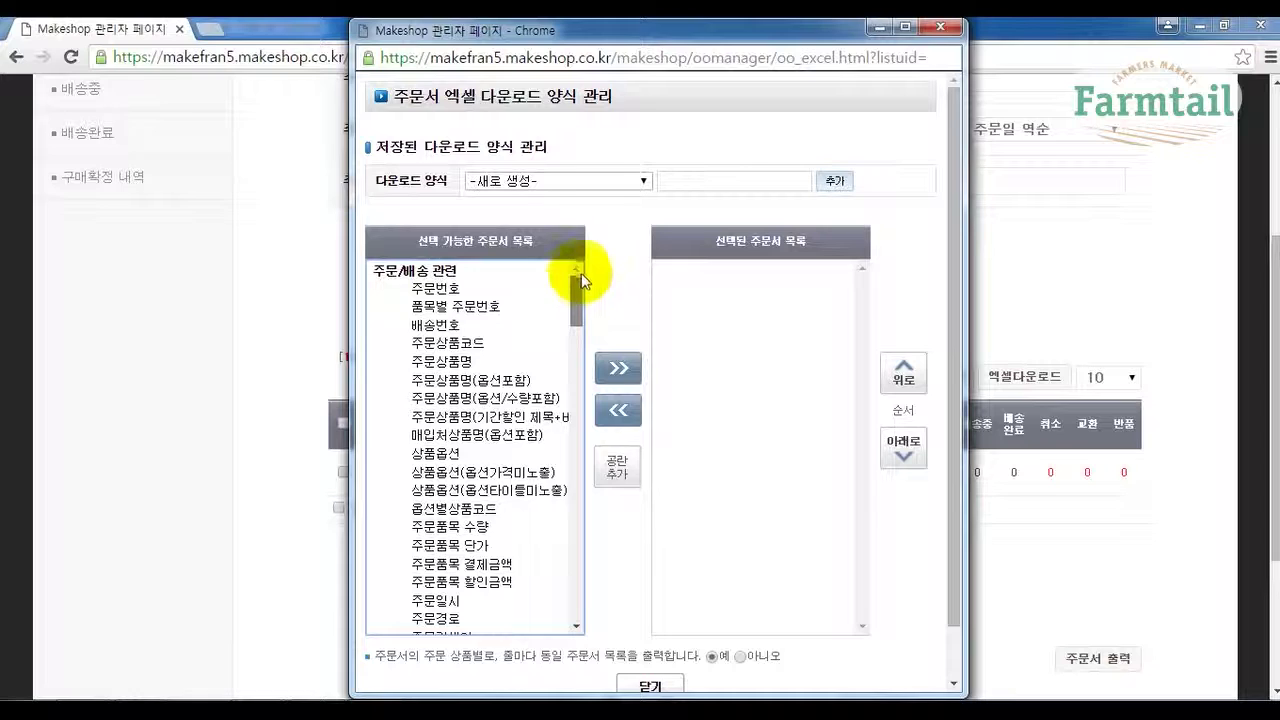
left_click(448, 290)
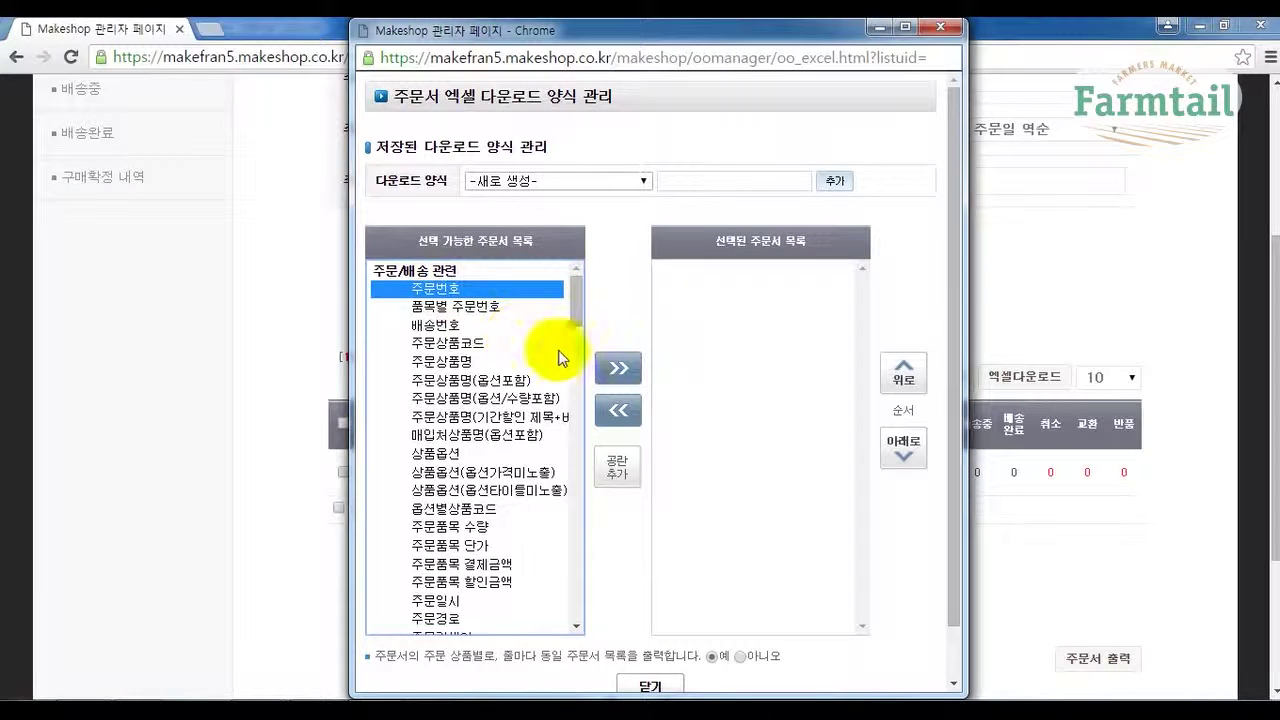
left_click(617, 372)
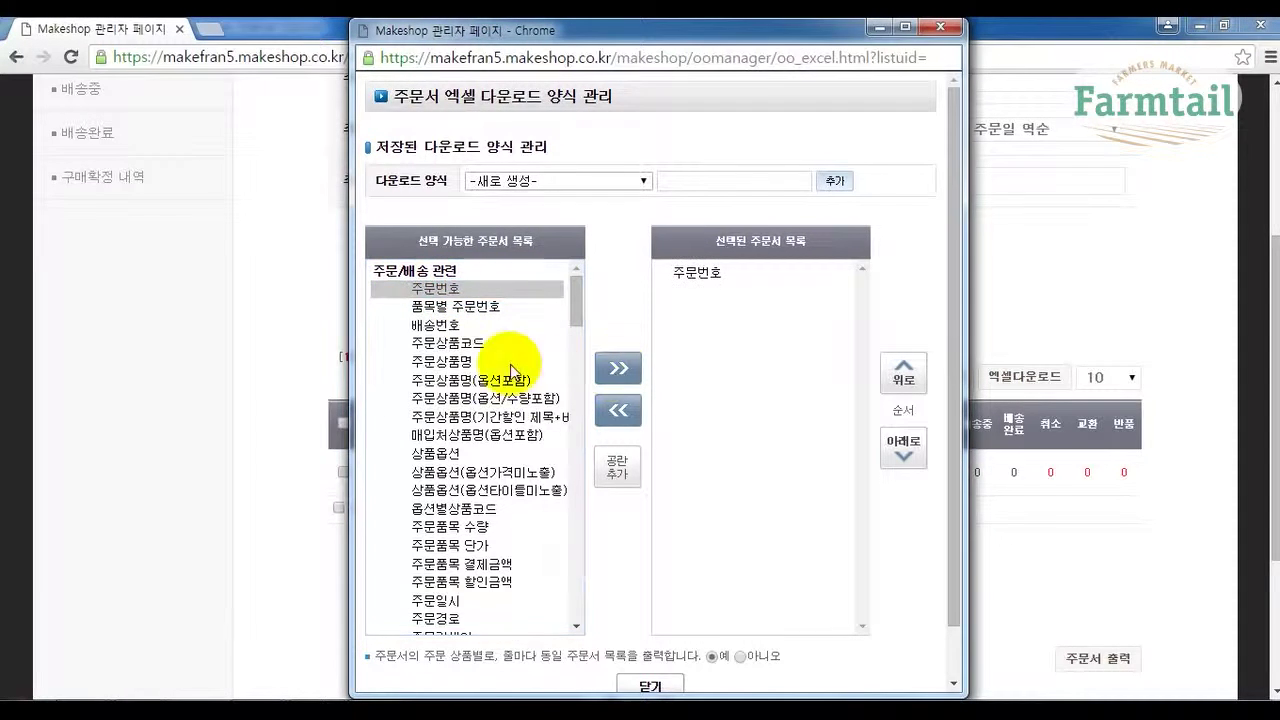
left_click(435, 361)
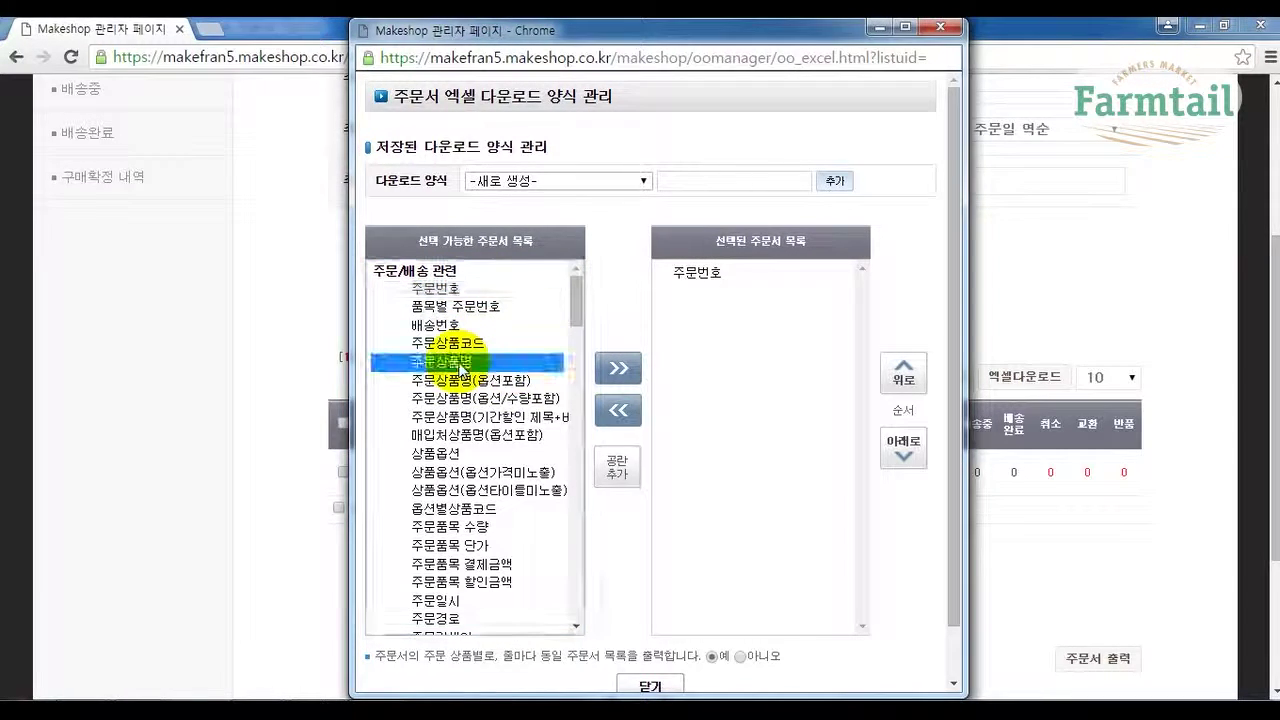
left_click(618, 368)
left_click_drag(577, 303, 579, 352)
left_click(443, 376)
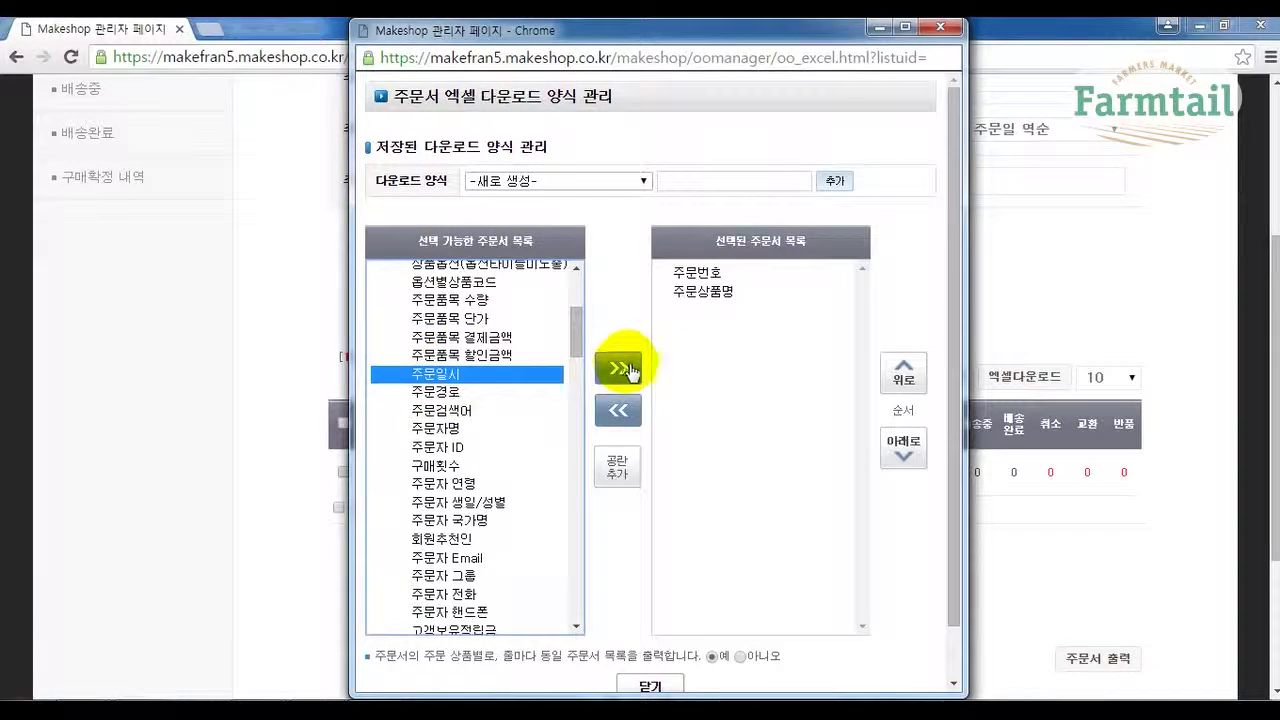
left_click(618, 367)
Add 주문자 ID to the export columns, then remove it again.
left_click(447, 452)
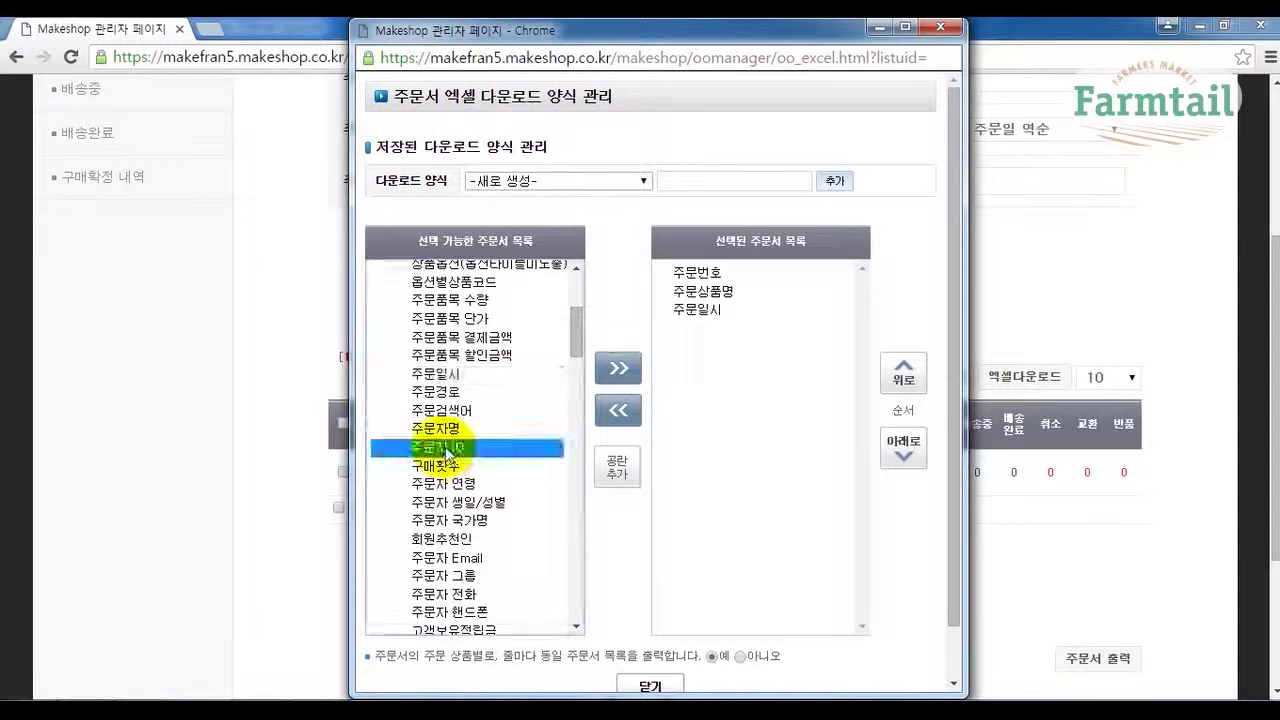
left_click(620, 369)
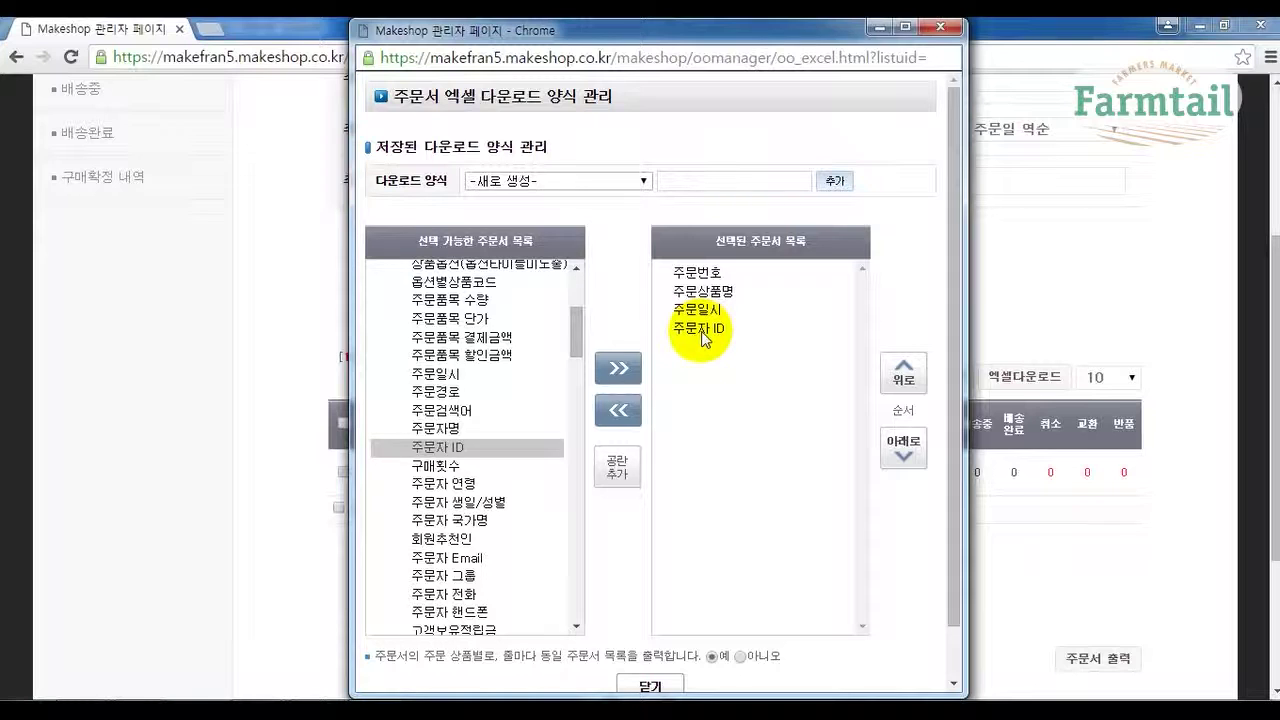
left_click(703, 330)
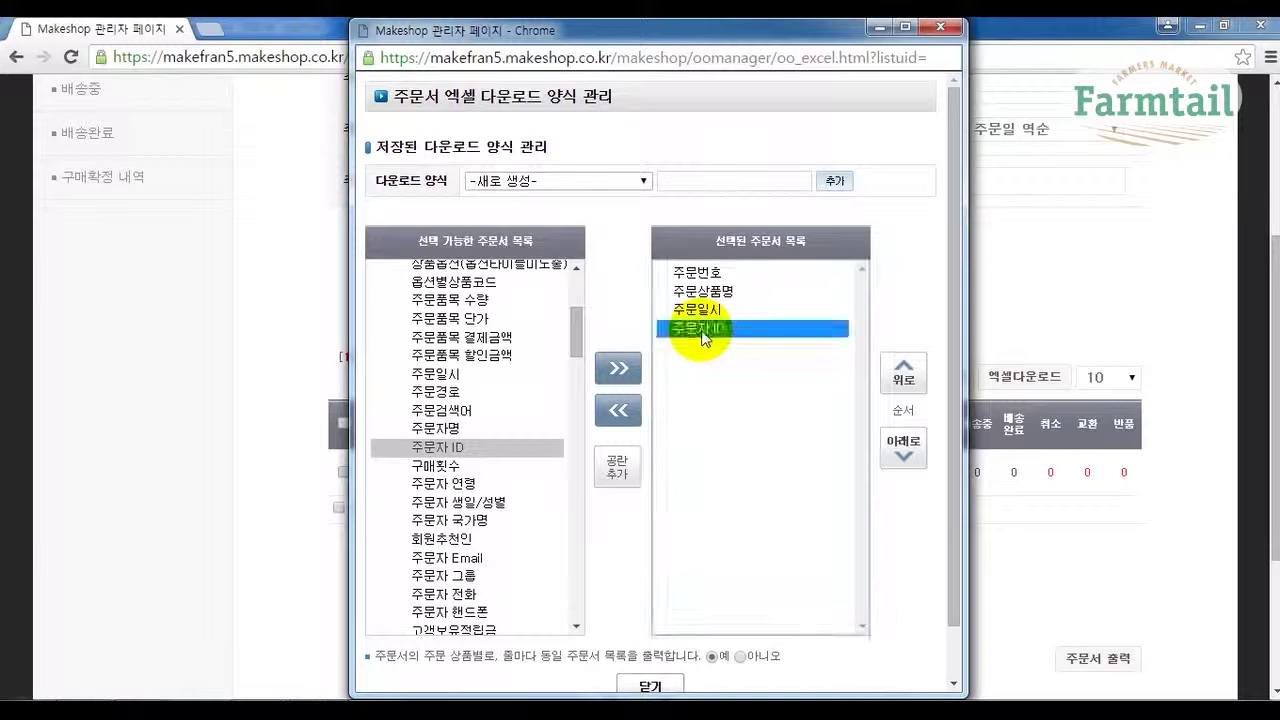
left_click(620, 420)
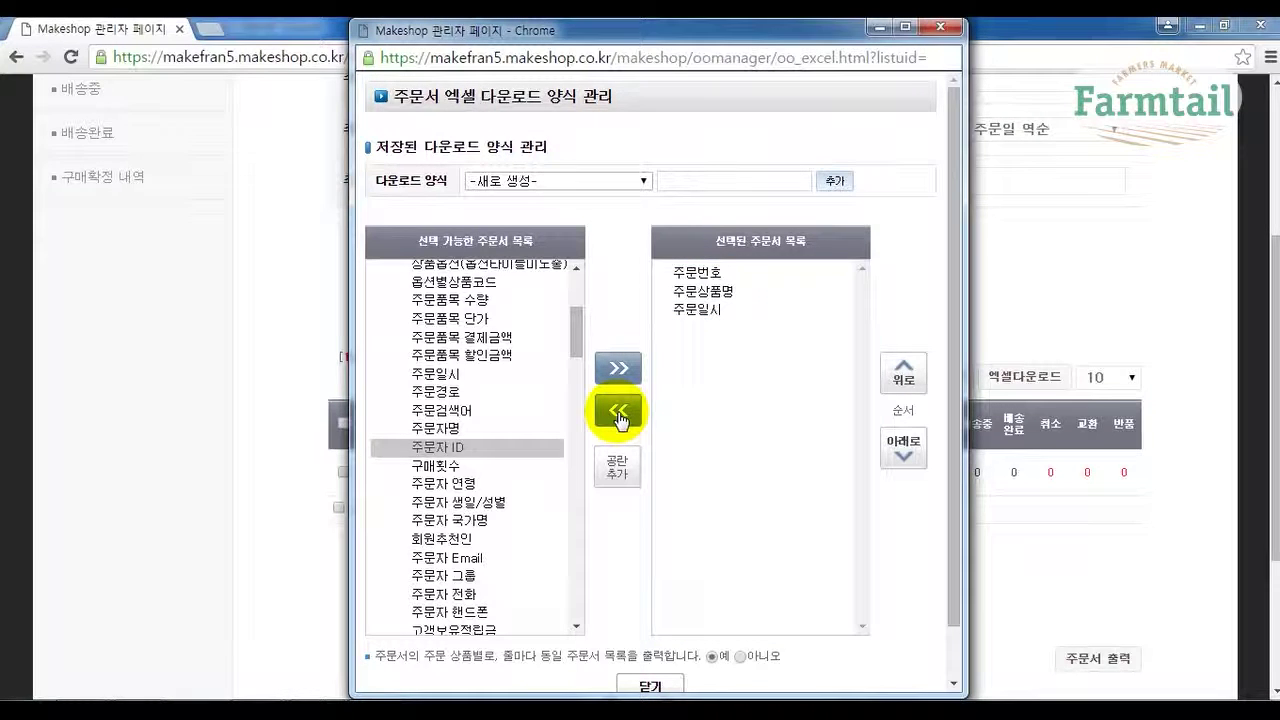
Add 구매횟수 and 회원추천인 to the export columns.
mouse_move(575, 346)
left_mouse_down()
mouse_move(576, 300)
mouse_move(579, 363)
left_mouse_up()
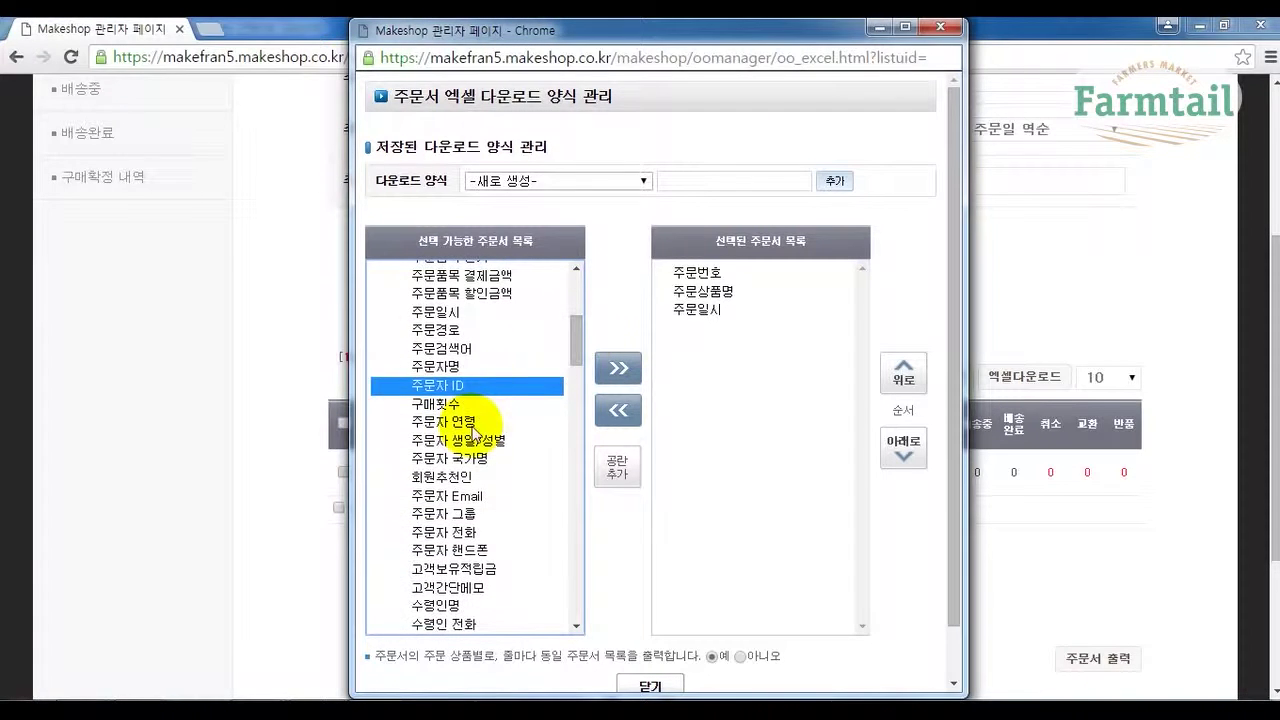
left_click(443, 403)
left_click(612, 405)
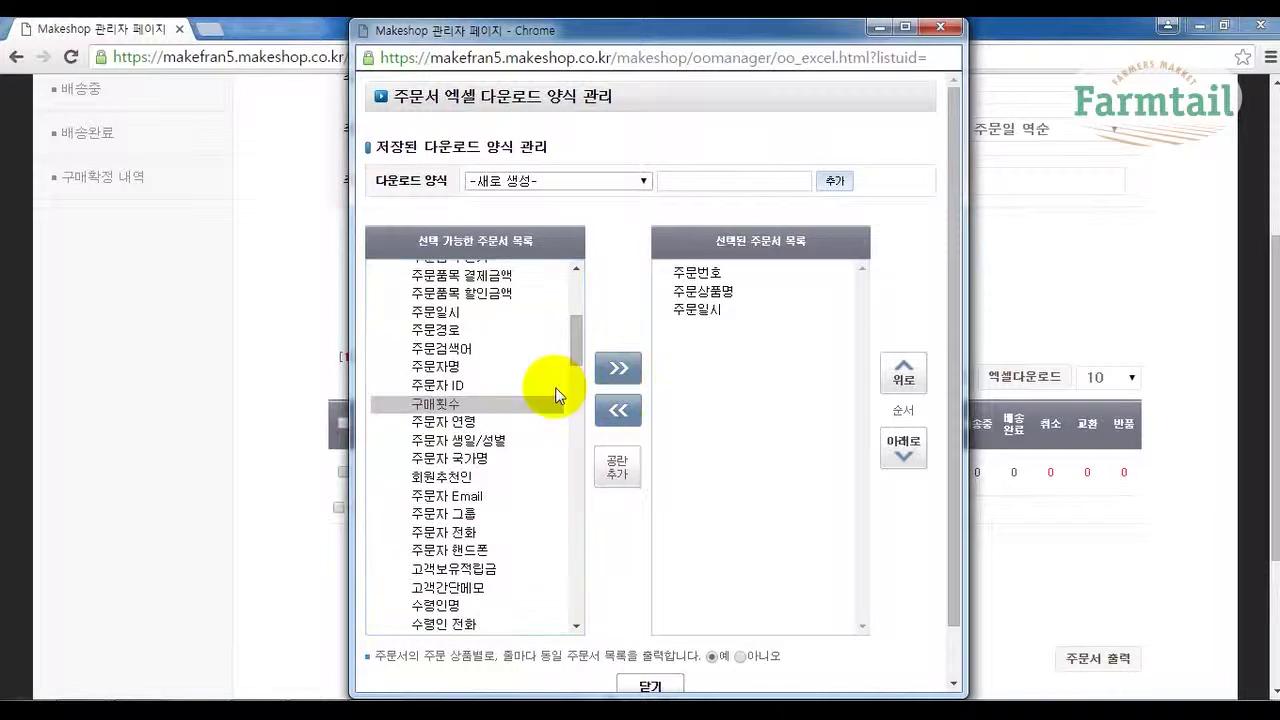
left_click(448, 421)
left_click(457, 479)
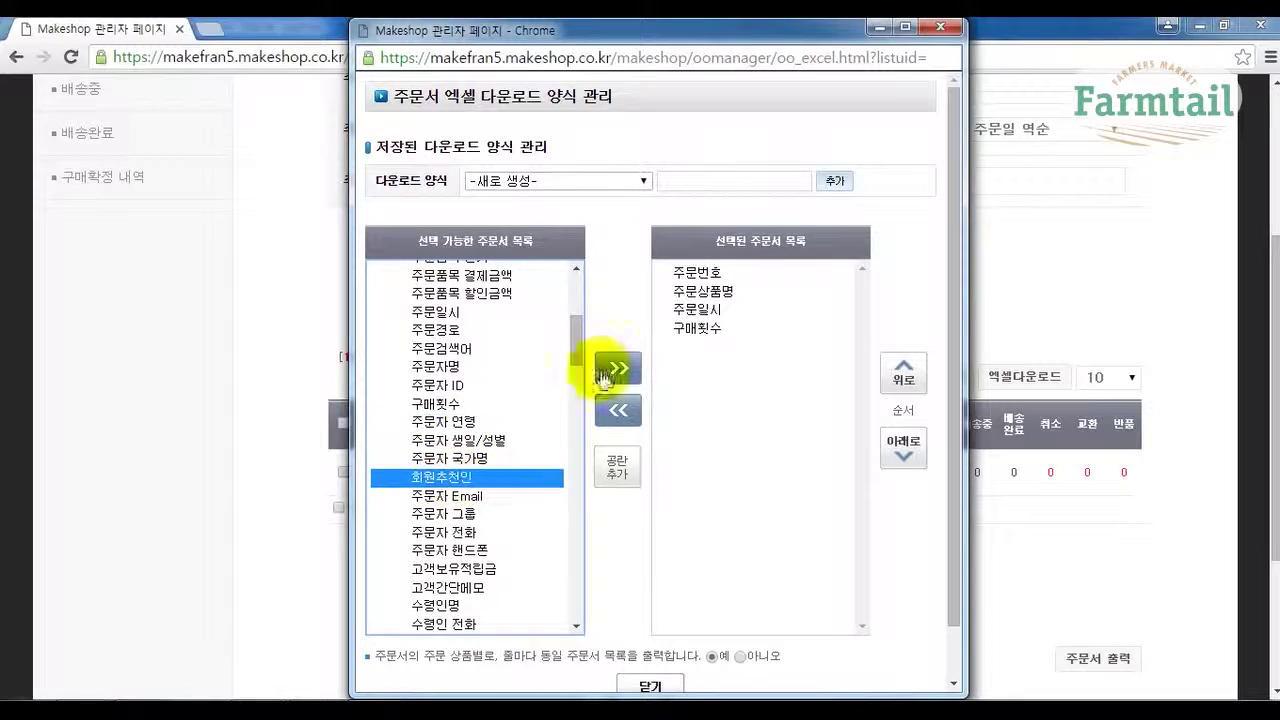
left_click(618, 367)
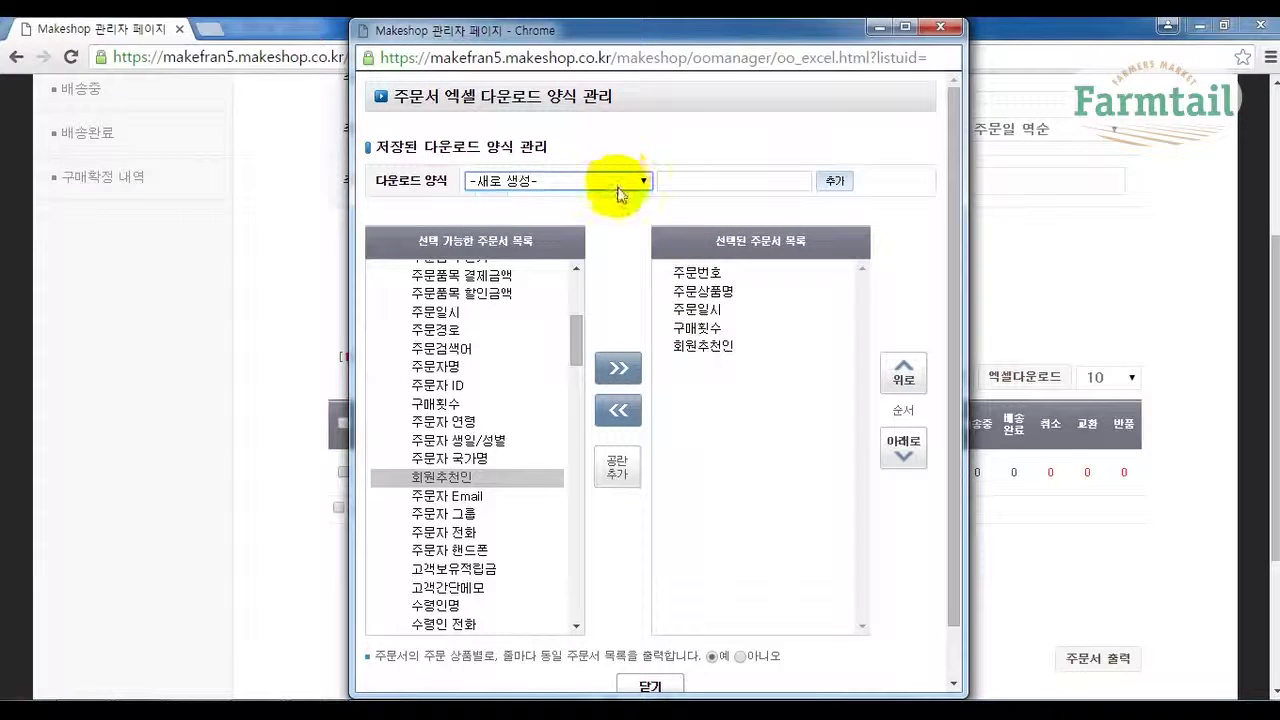
Save the chosen columns as a new download form named '주문서 양식' and confirm both prompts.
left_click(692, 184)
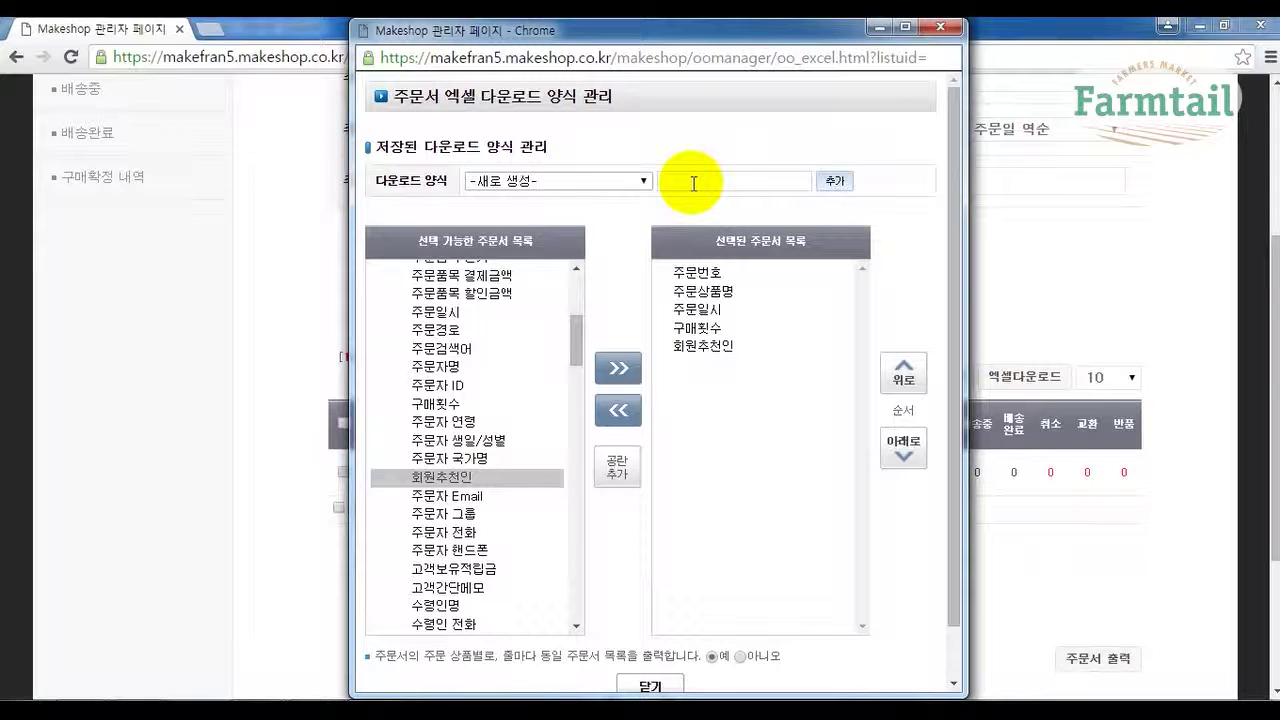
type("주문내")
type("양식")
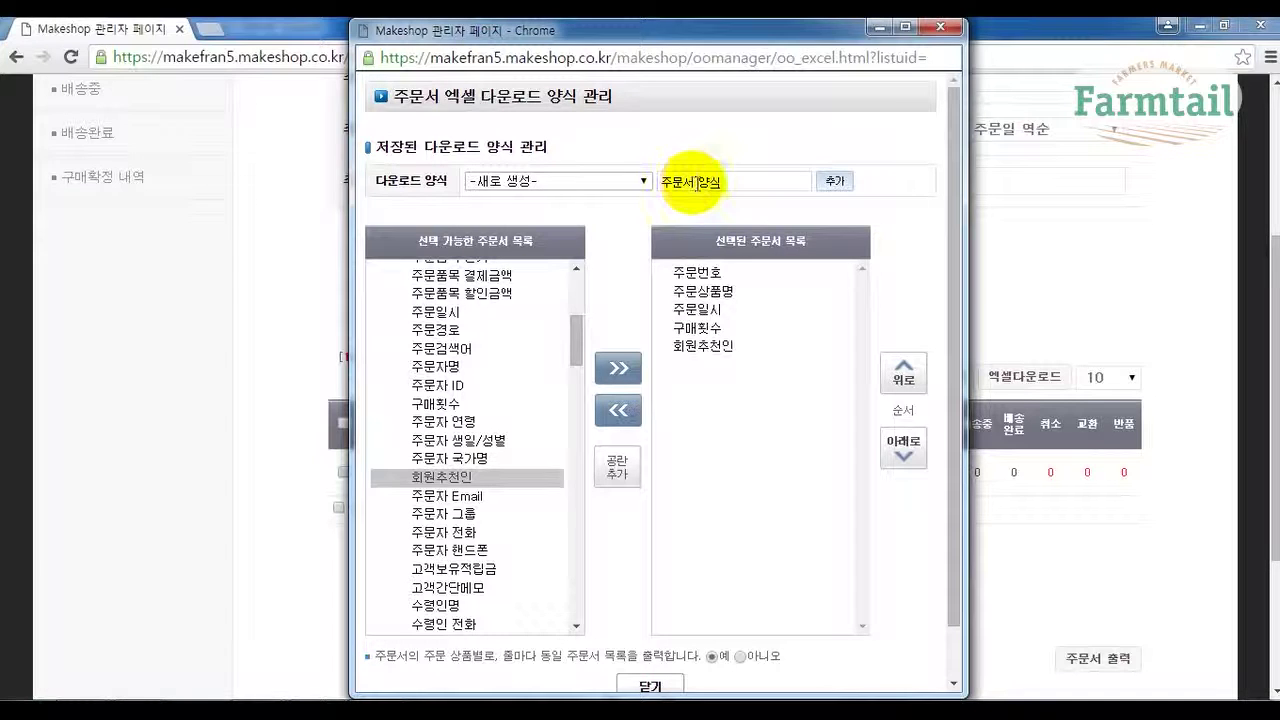
left_click(697, 183)
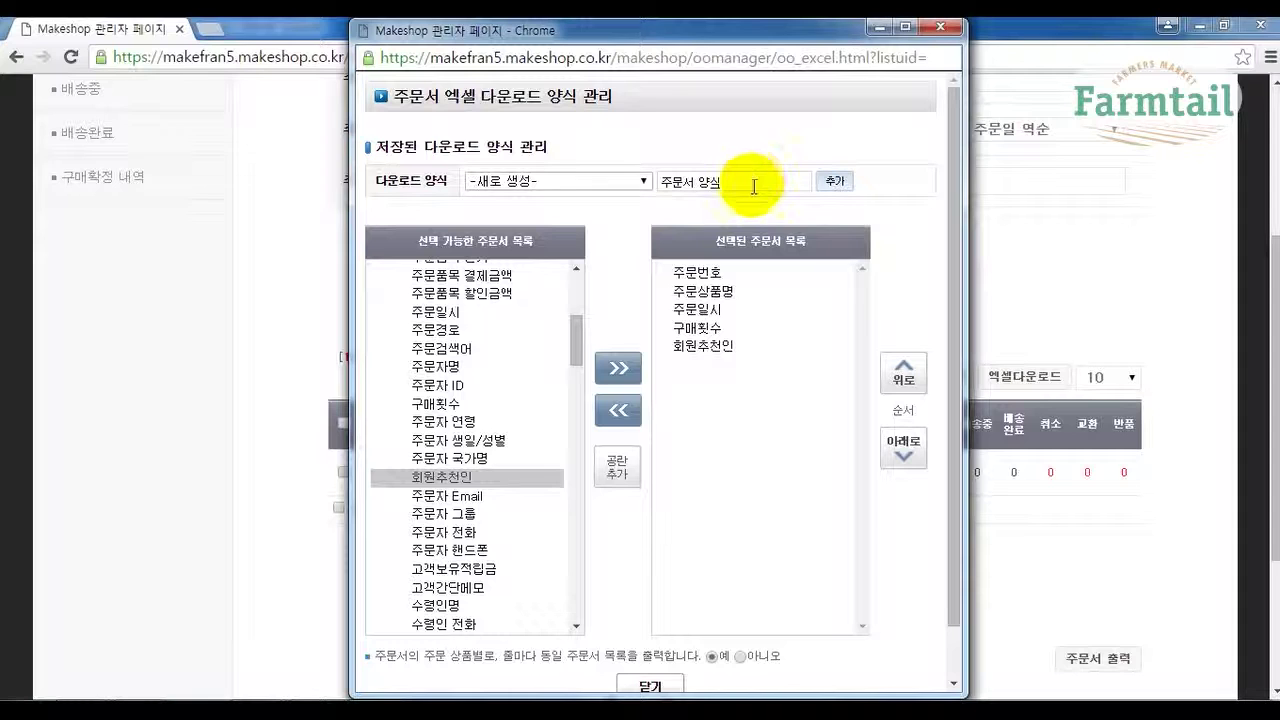
left_click(834, 190)
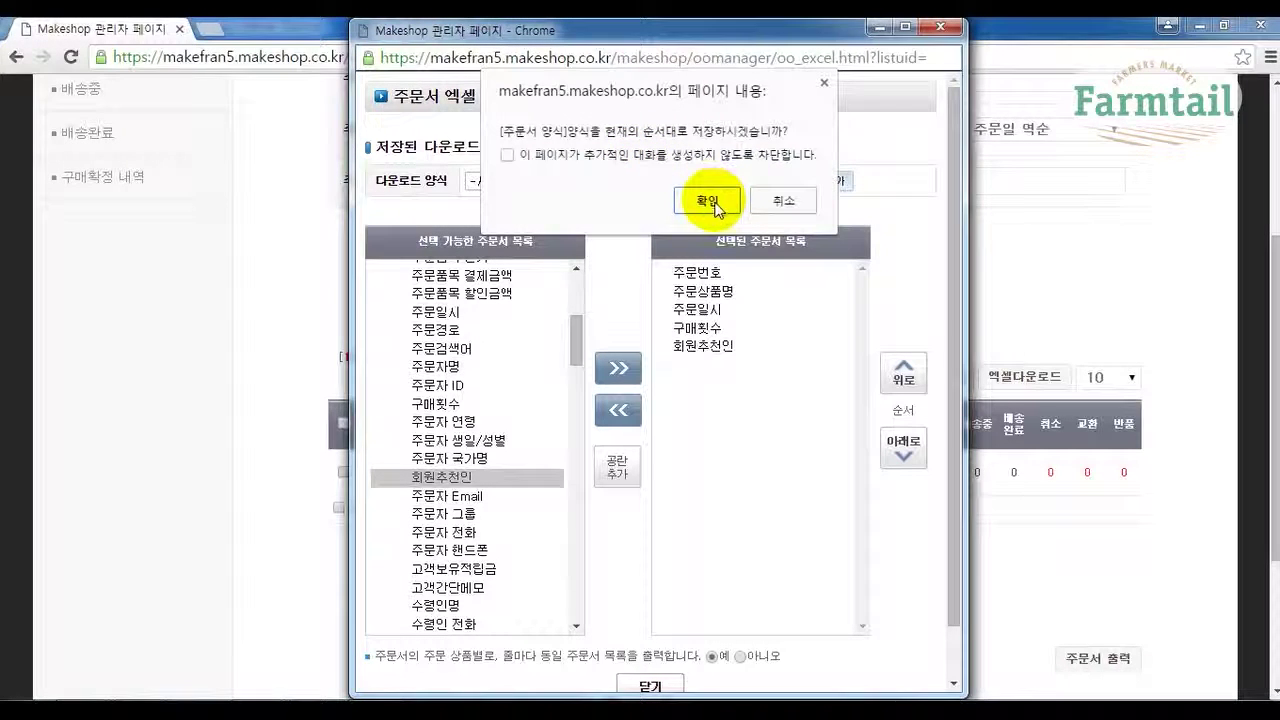
left_click(713, 206)
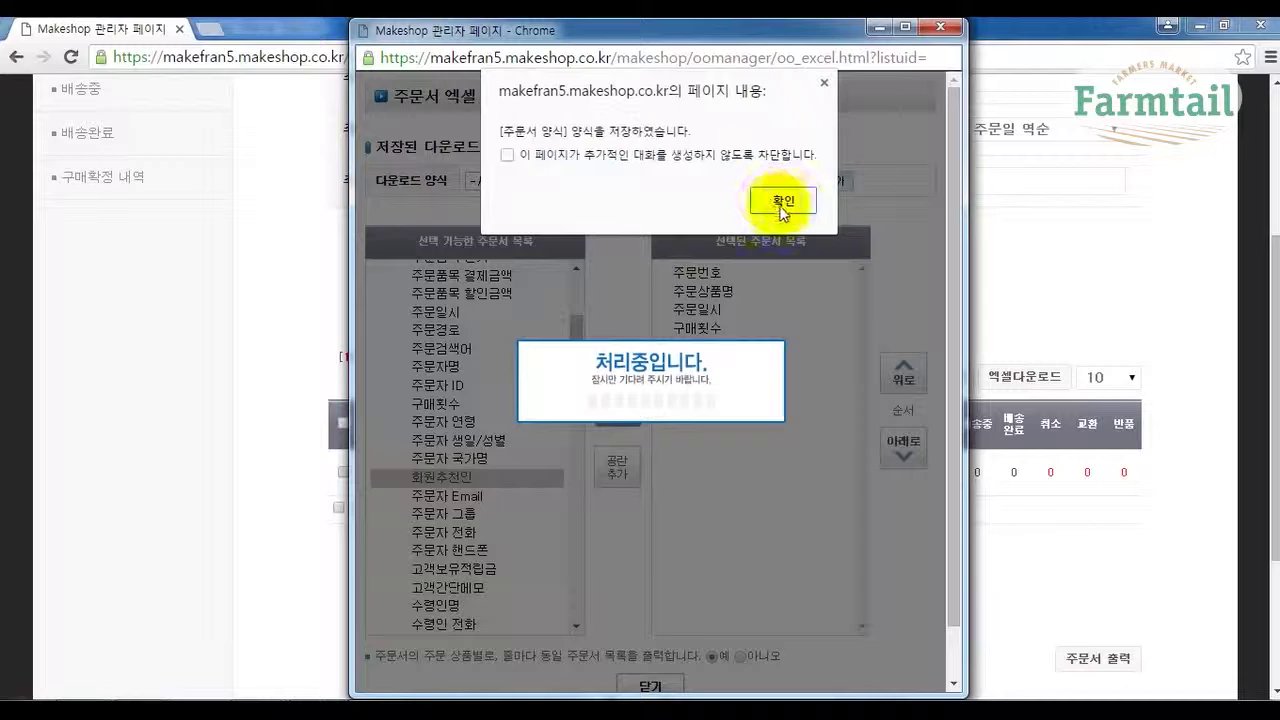
left_click(789, 200)
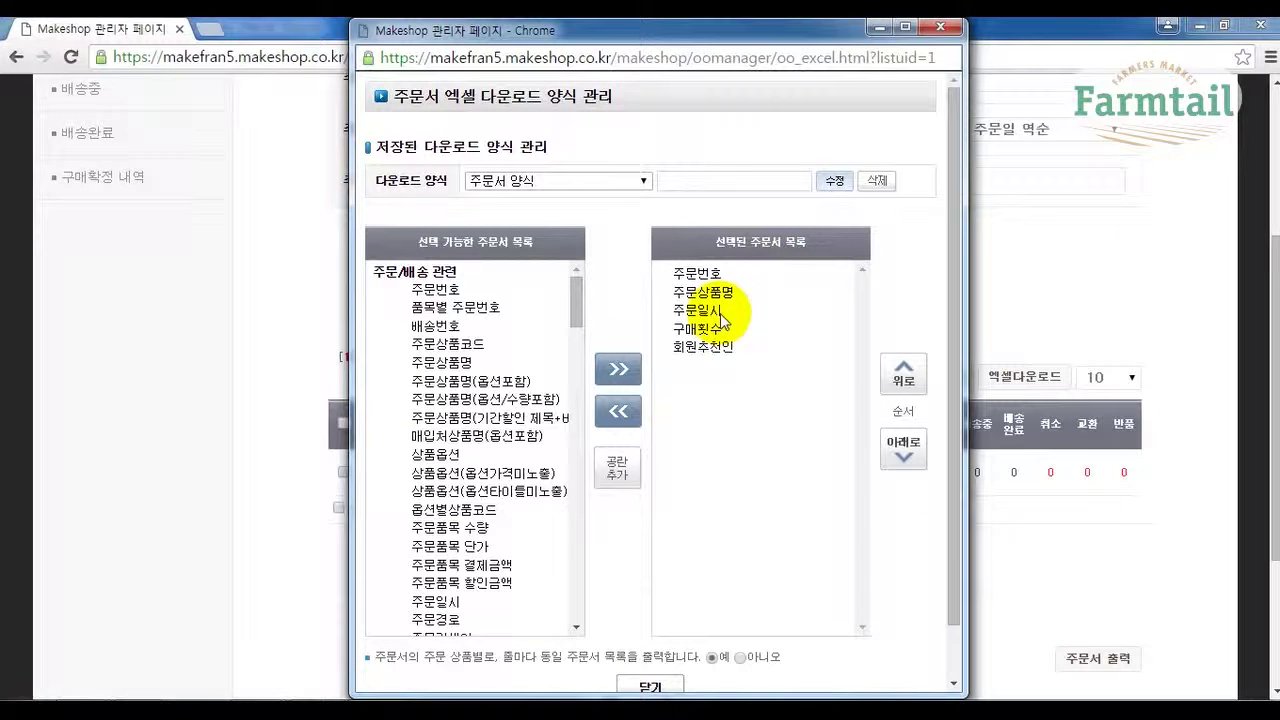
Close the form manager and download the order list as CSV in the 주문서 양식 format.
left_click(663, 688)
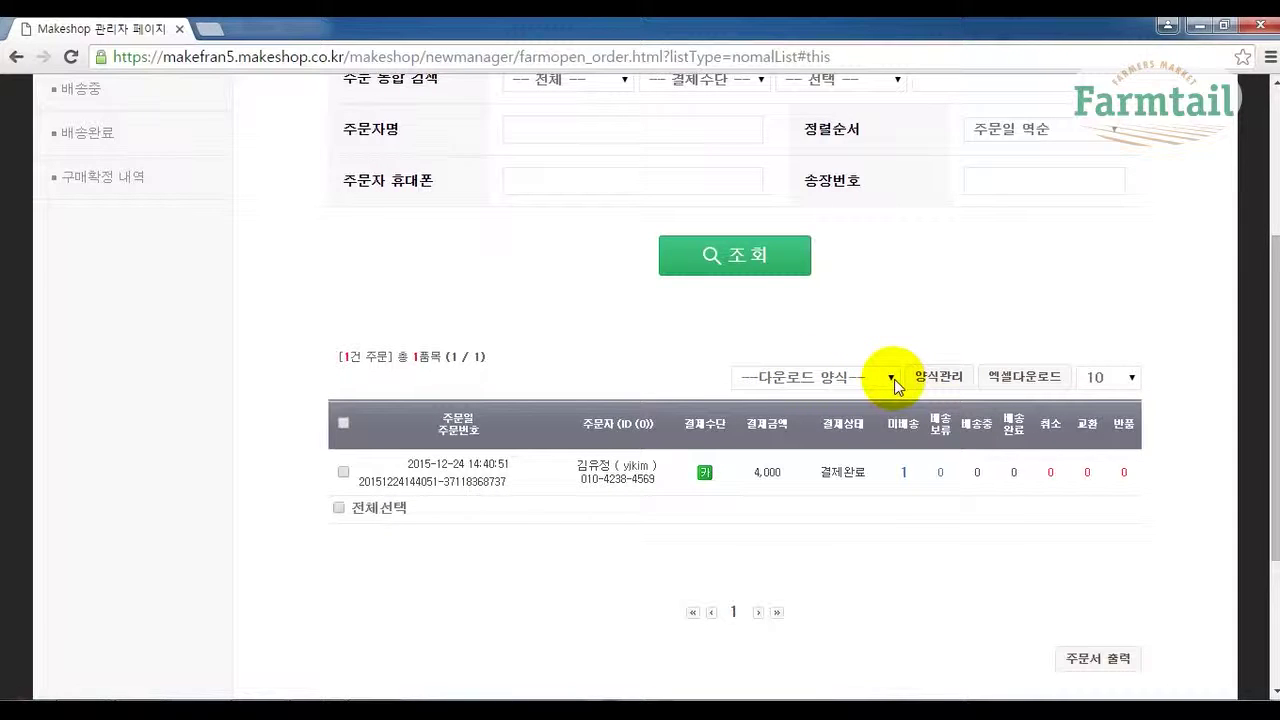
left_click(892, 380)
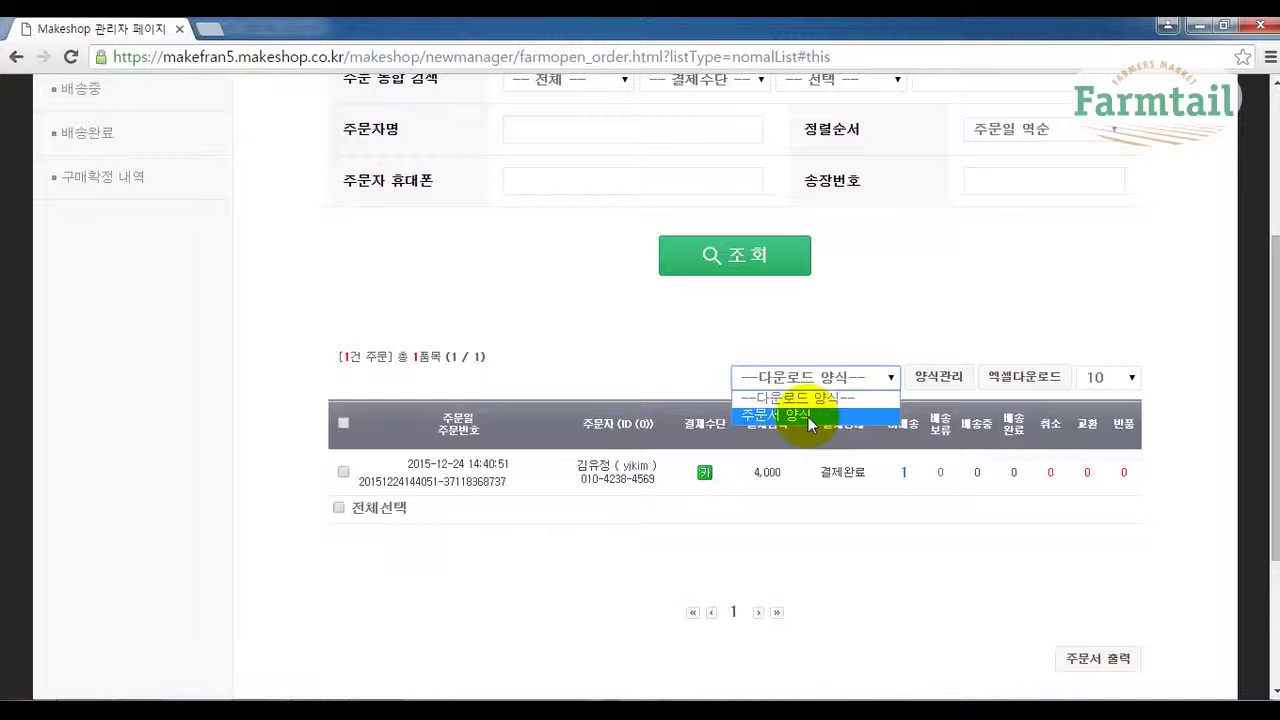
left_click(808, 417)
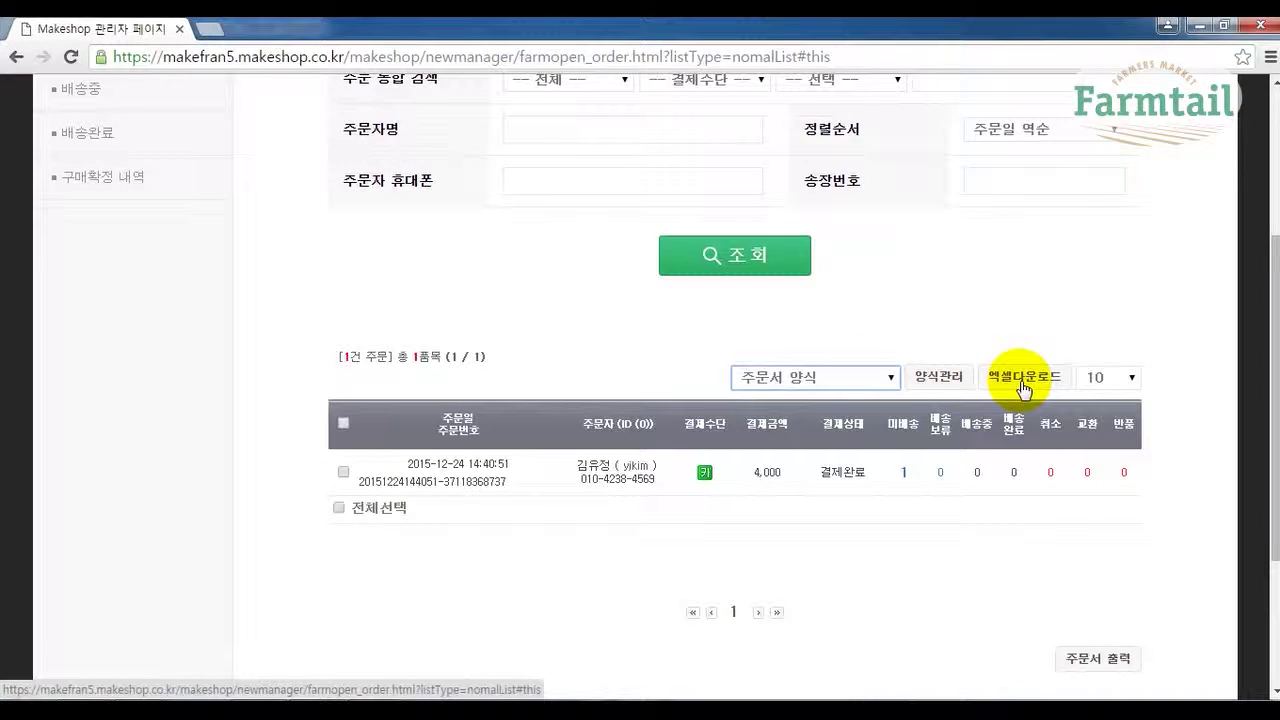
left_click(1025, 380)
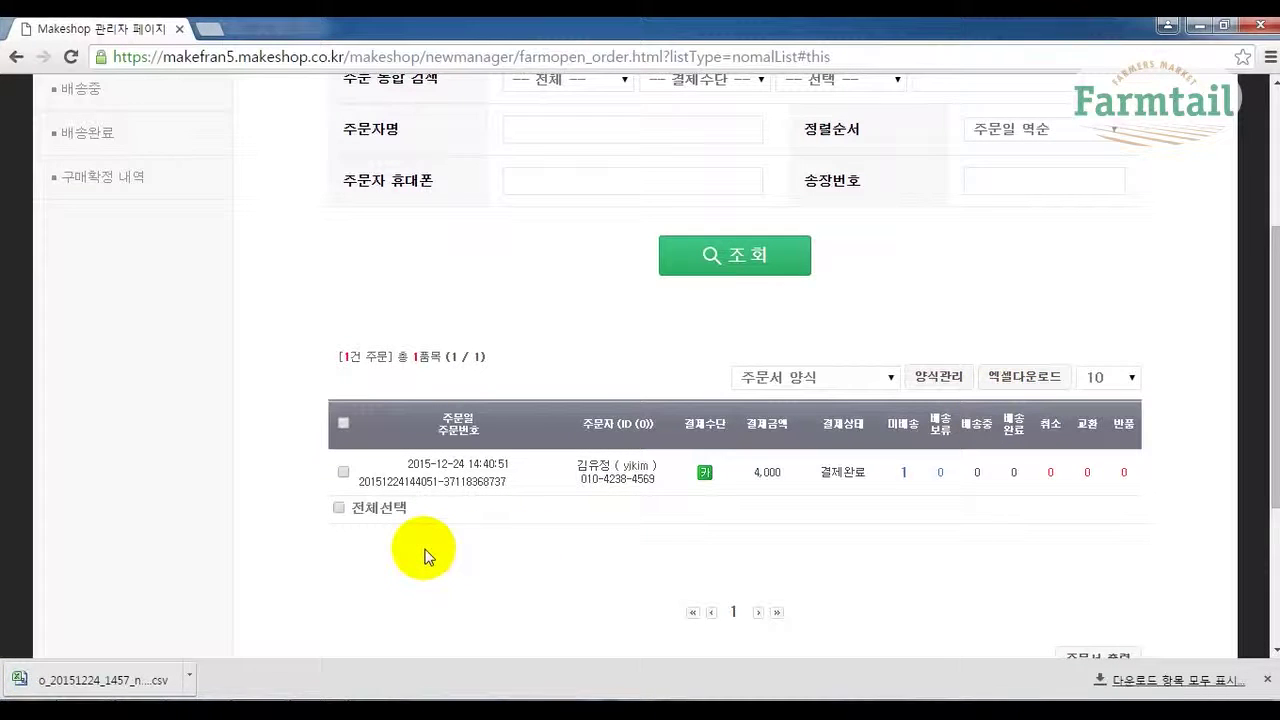
Open the downloaded CSV in Excel, maximize it, and inspect the header cells.
left_click(137, 686)
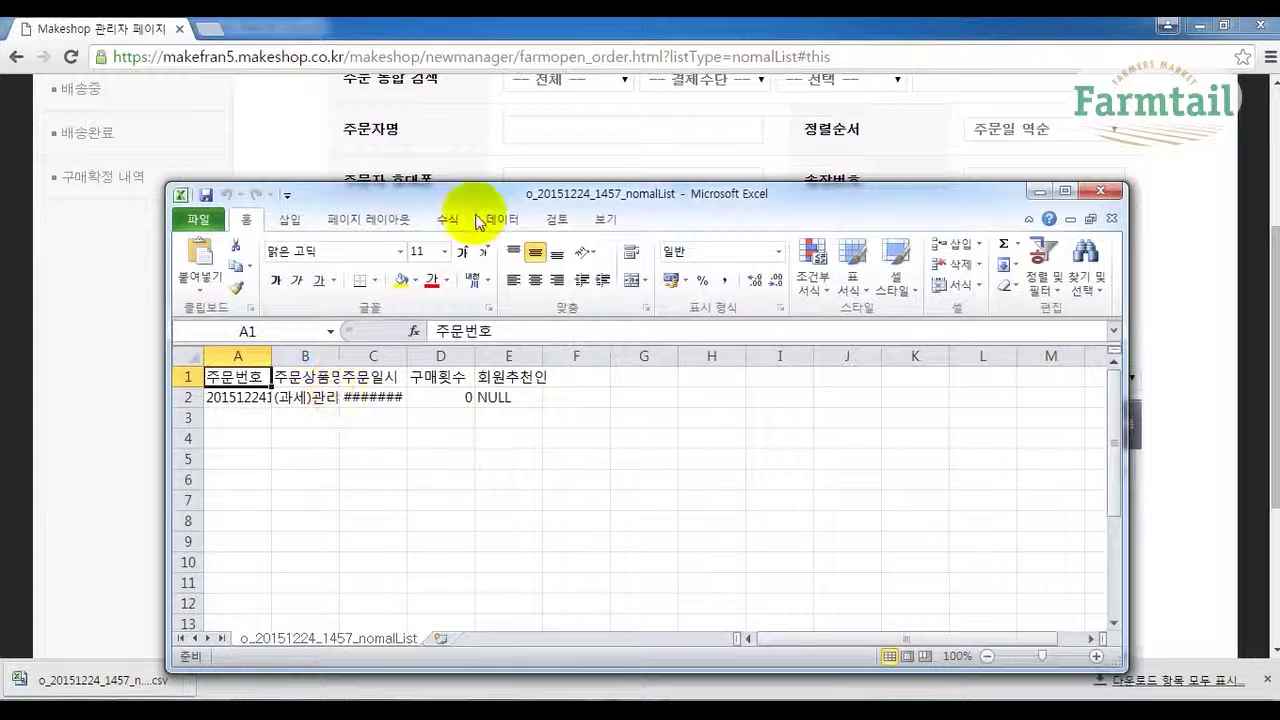
double_click(577, 195)
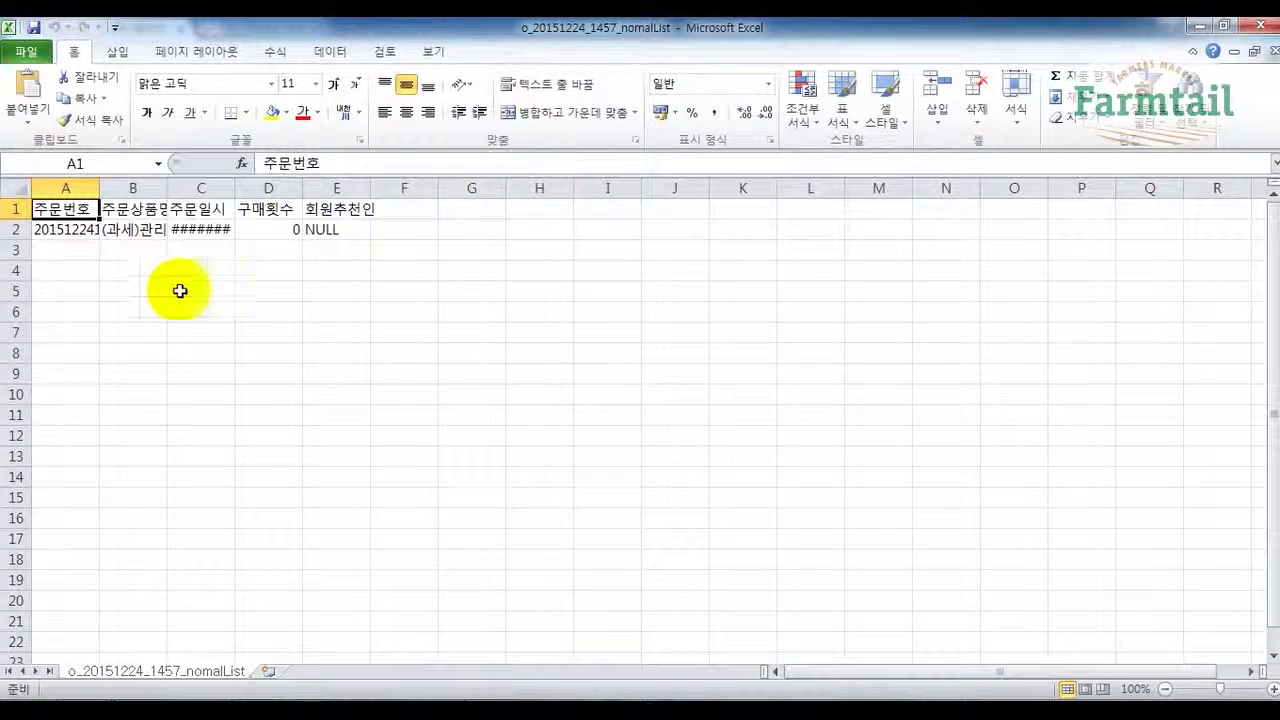
left_click(110, 207)
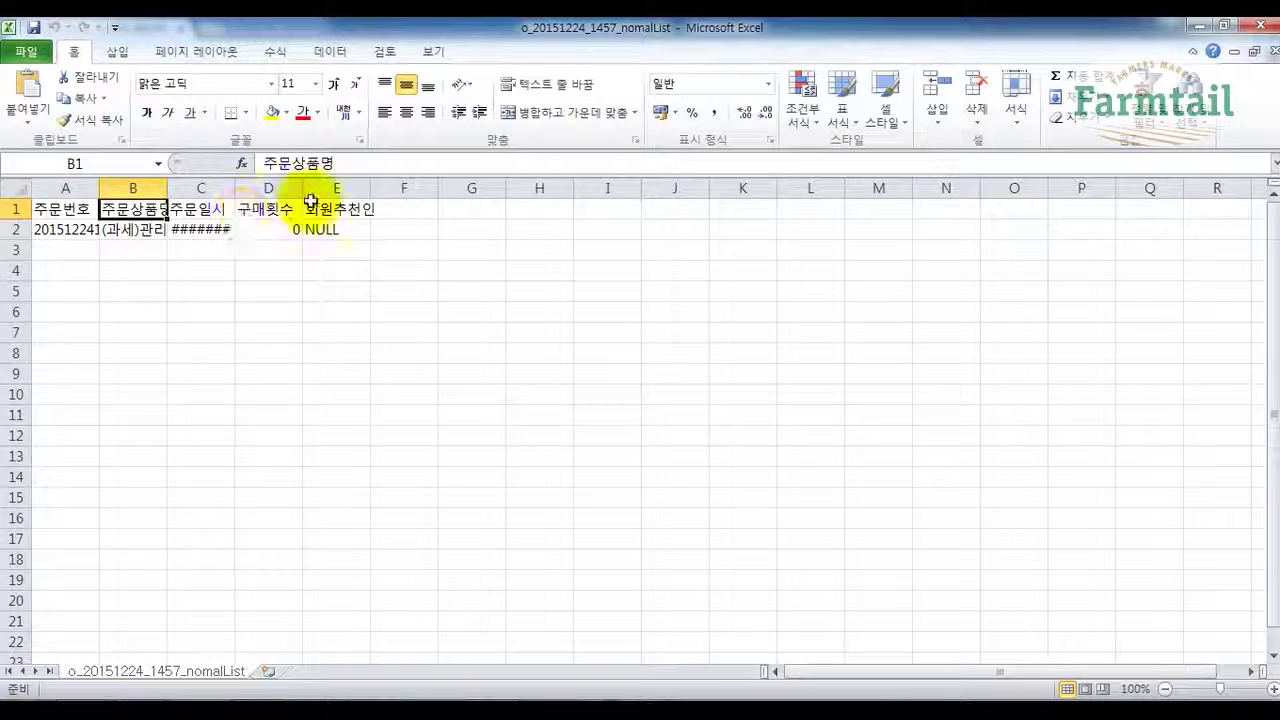
left_click(397, 206)
left_click(471, 208)
left_click(539, 208)
left_click(607, 208)
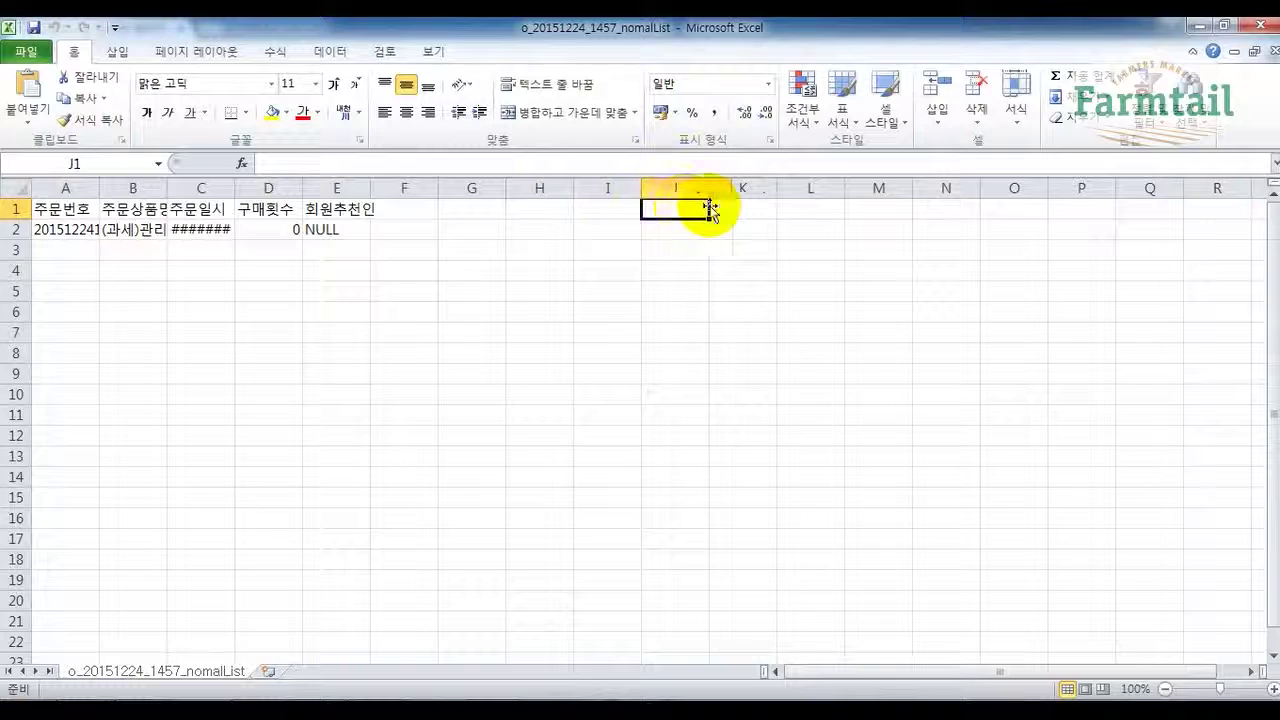
left_click_drag(55, 209, 885, 208)
left_click(471, 311)
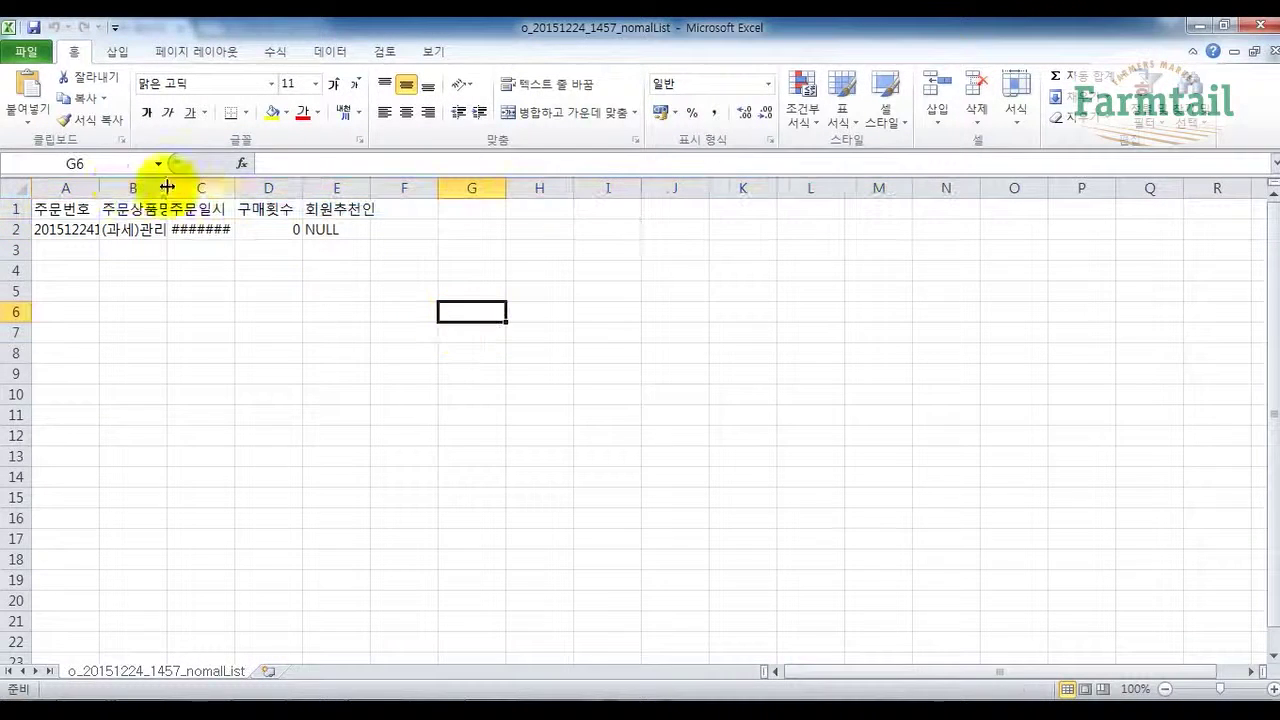
Auto-fit columns A–E, review the order row, and return to the order list page.
left_click_drag(60, 188, 334, 188)
double_click(372, 188)
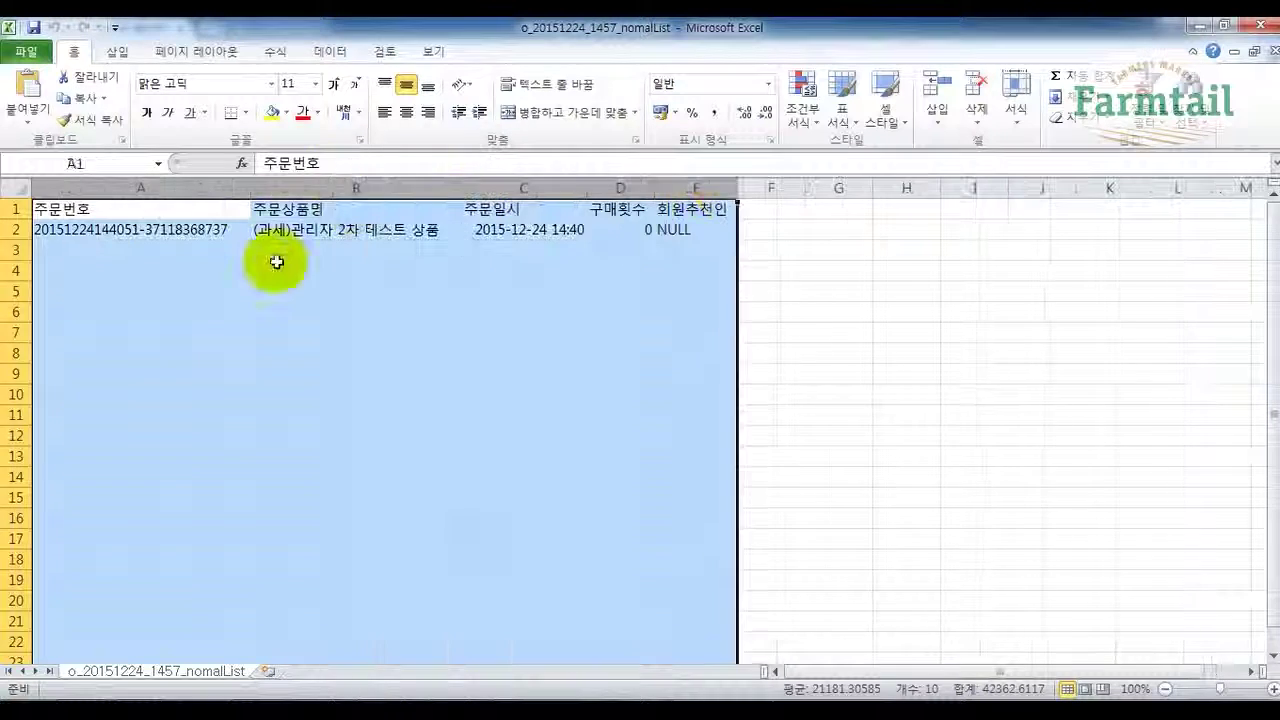
left_click(300, 270)
left_click(445, 230)
left_click_drag(184, 231, 675, 334)
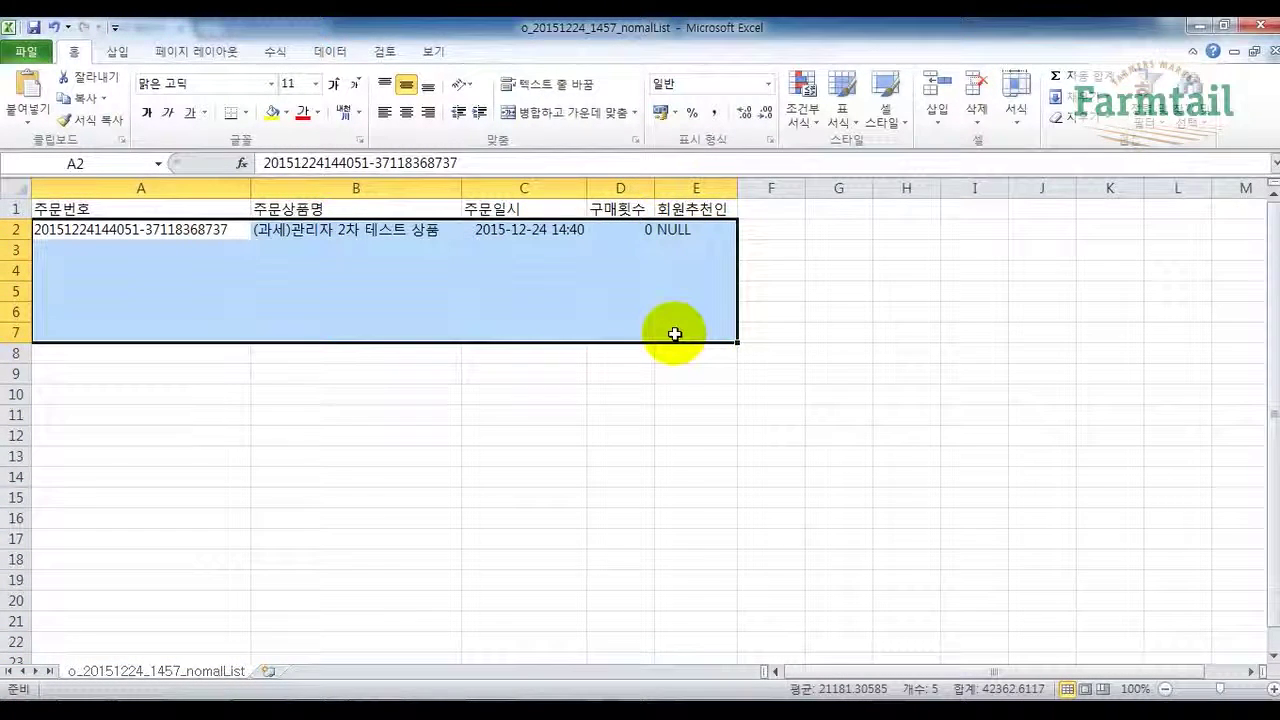
left_click(622, 290)
left_click_drag(140, 226, 800, 223)
key("alt+Tab")
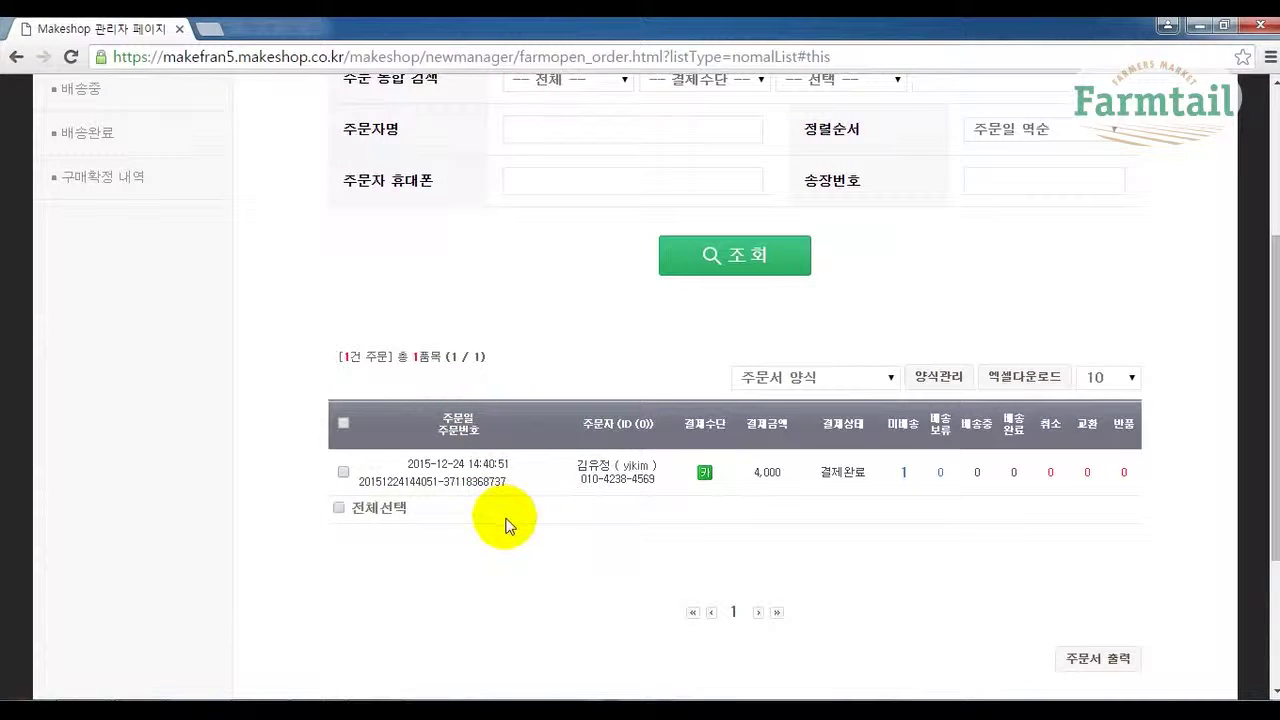
left_click(467, 483)
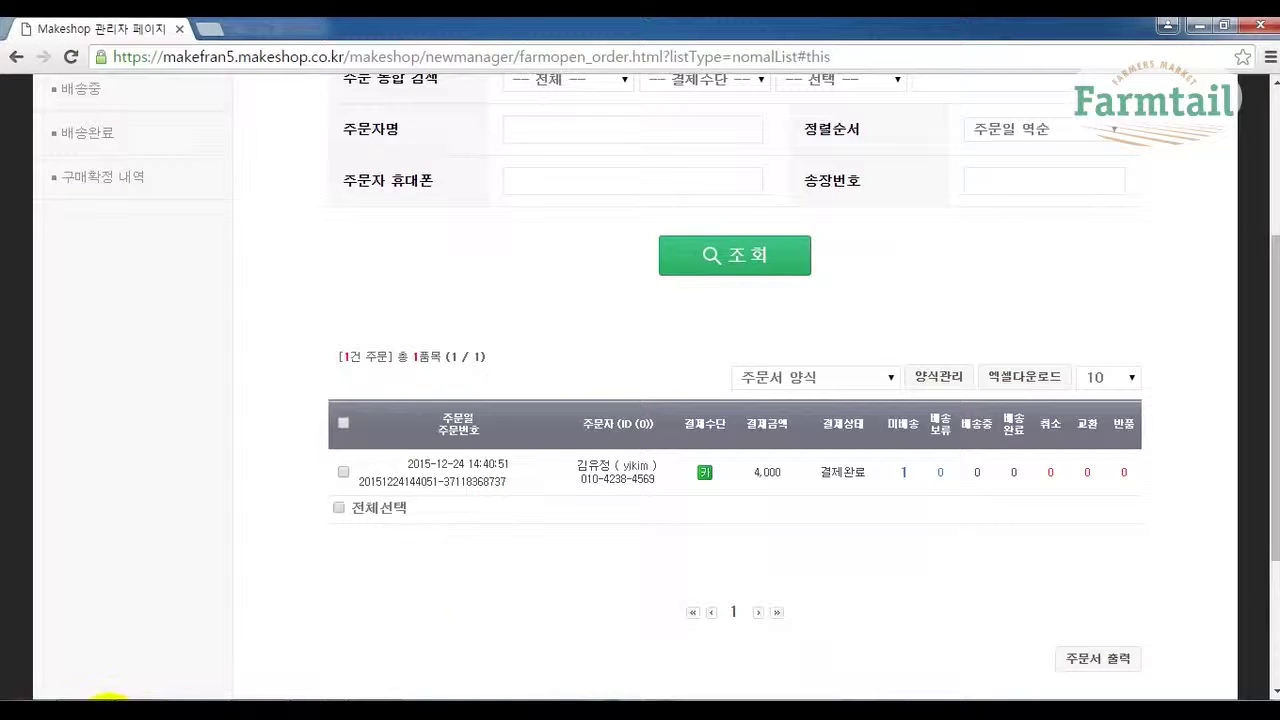
left_click(460, 484)
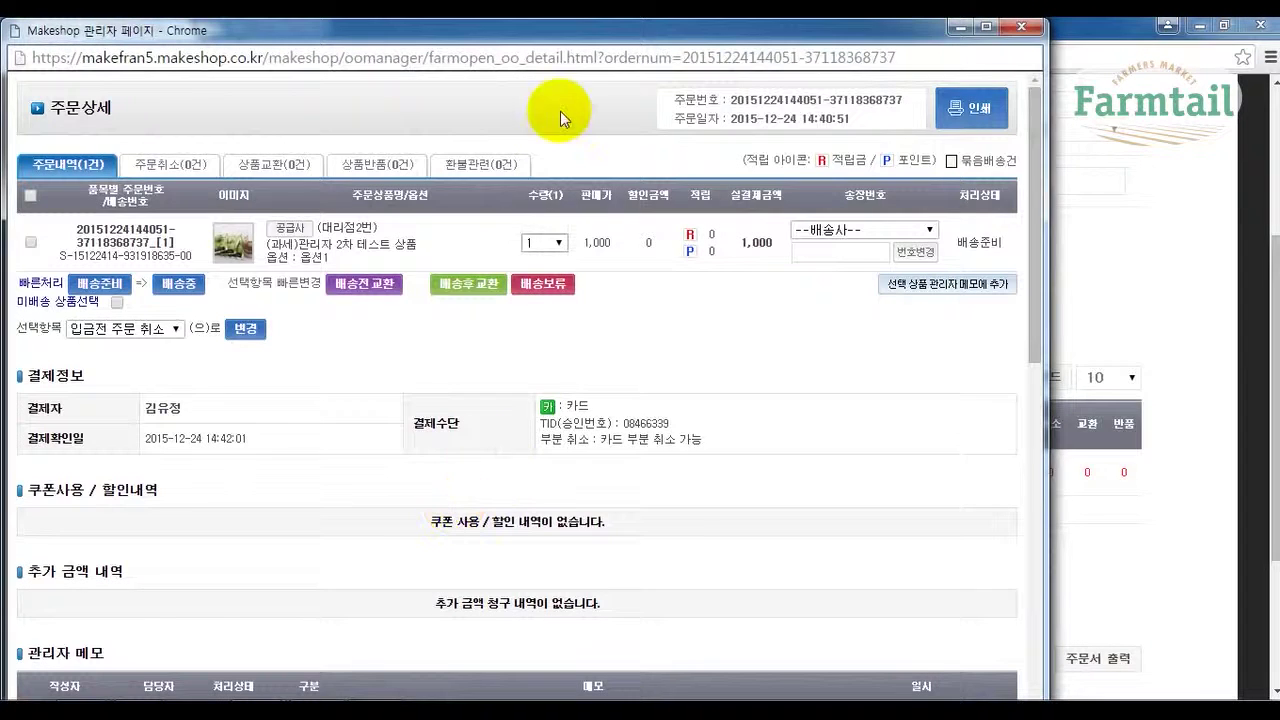
left_click_drag(617, 33, 724, 34)
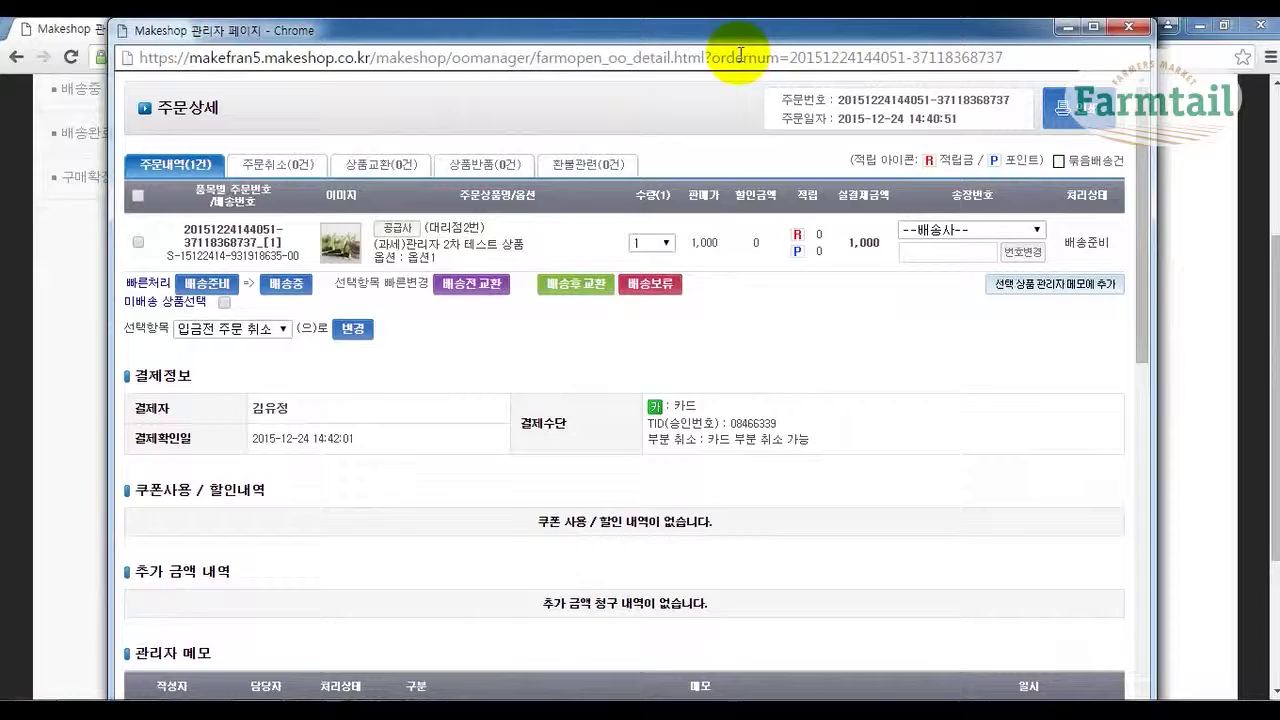
mouse_move(737, 22)
left_mouse_down()
mouse_move(727, 67)
mouse_move(739, 32)
left_mouse_up()
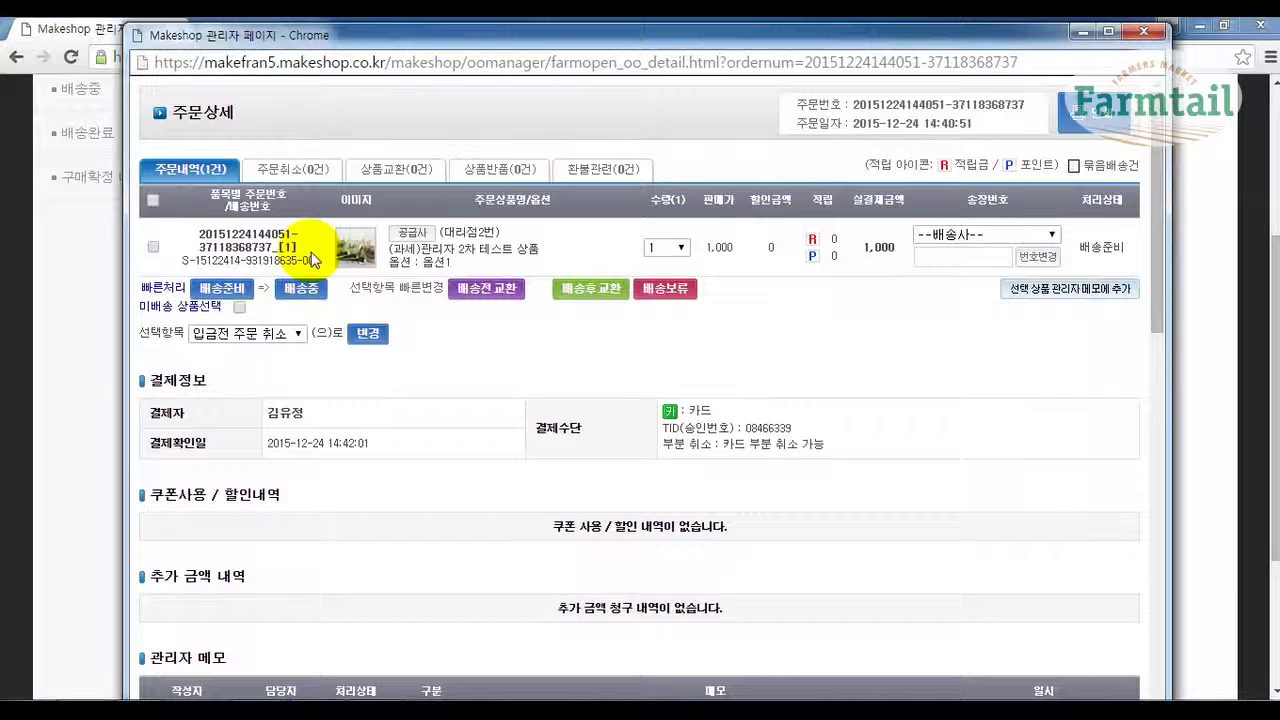
Change the card-paid 1,000 item's status to 배송준비중 and confirm.
left_click(153, 247)
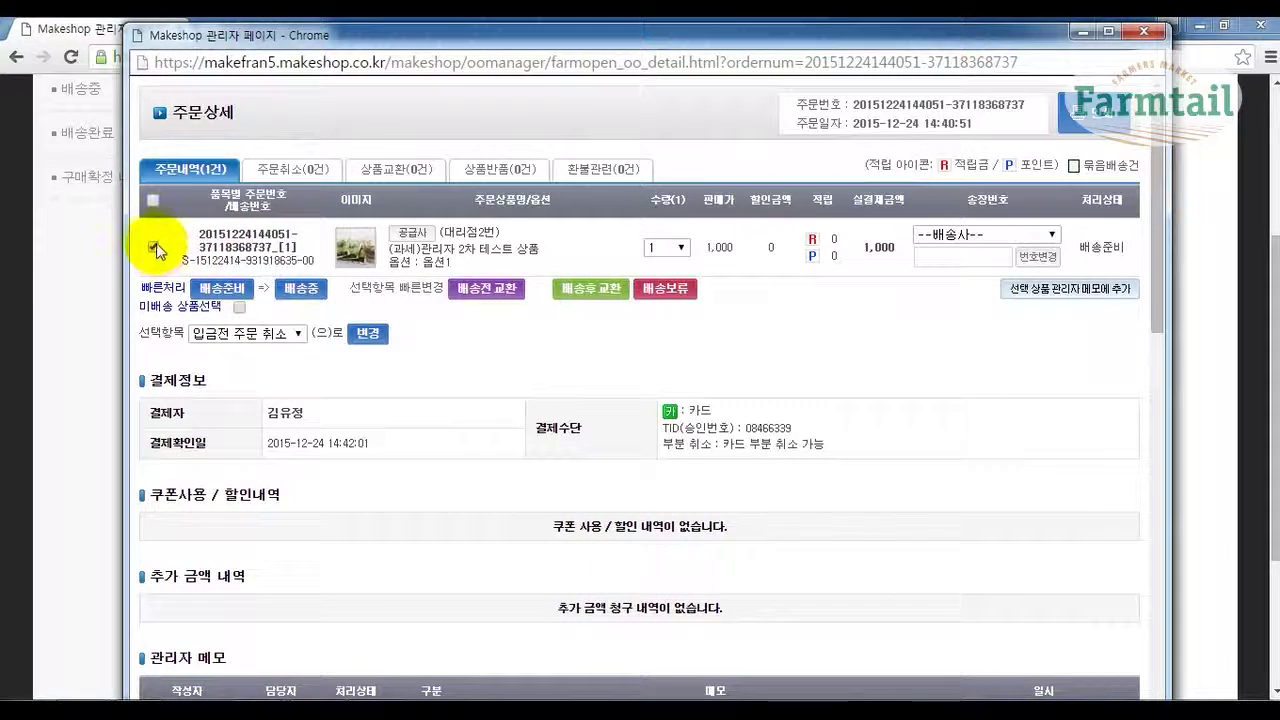
left_click(219, 293)
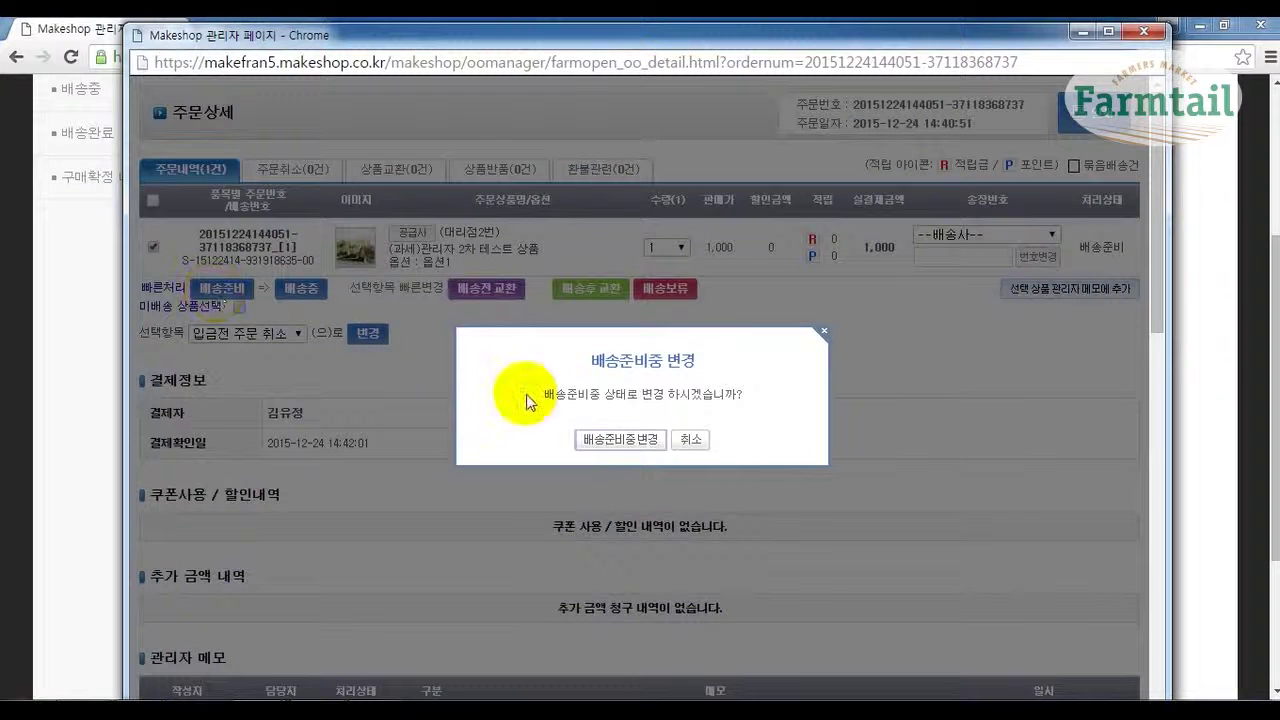
left_click(634, 448)
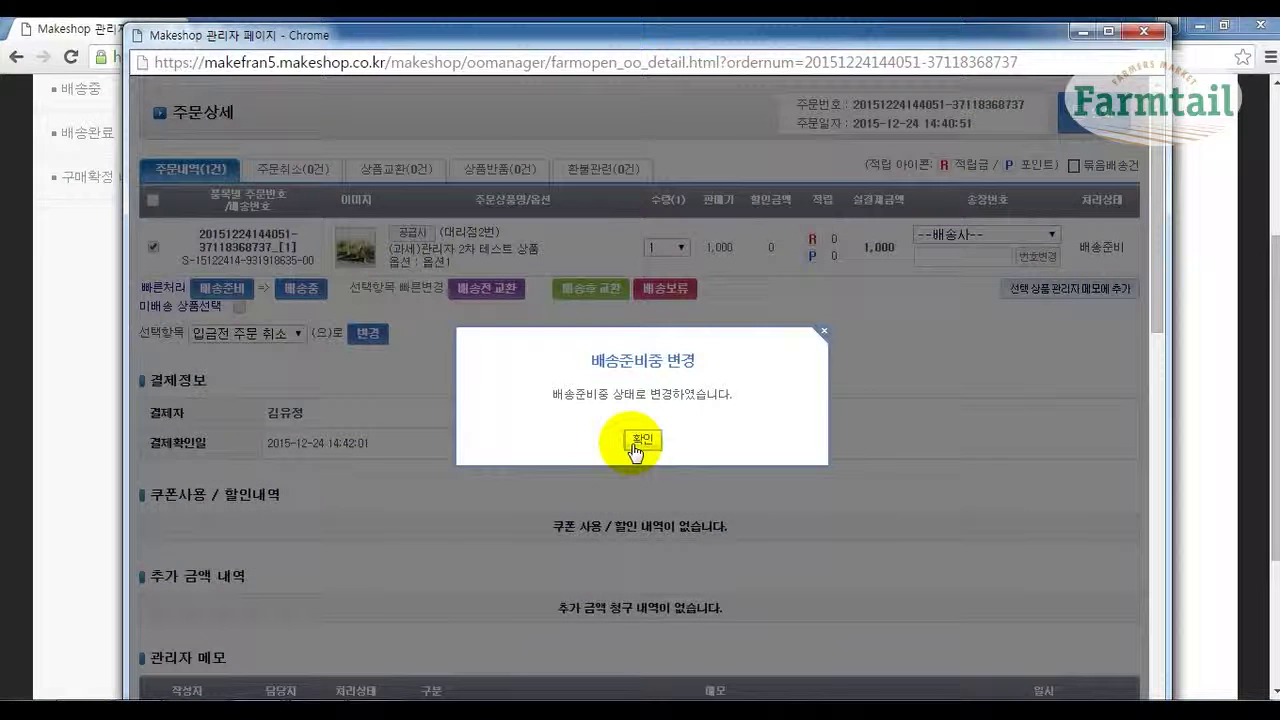
left_click(641, 440)
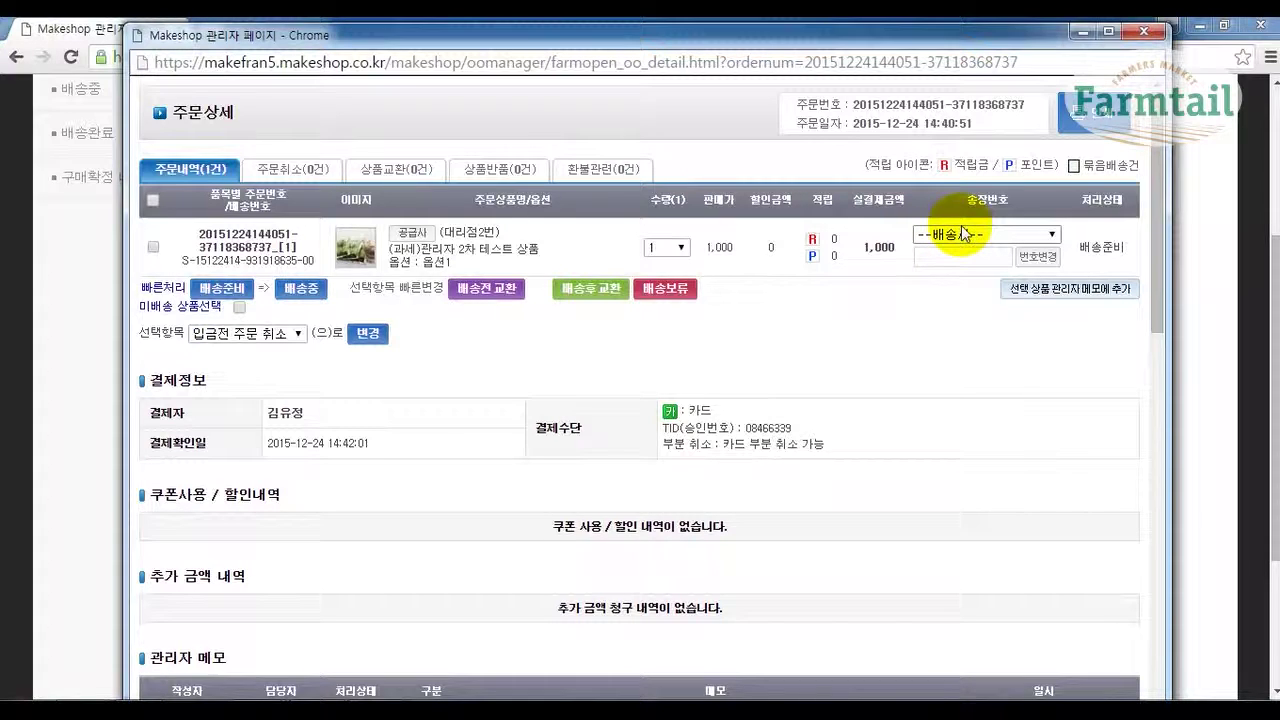
Set CJ대한통운 as the item's courier and save its tracking number.
left_click(968, 238)
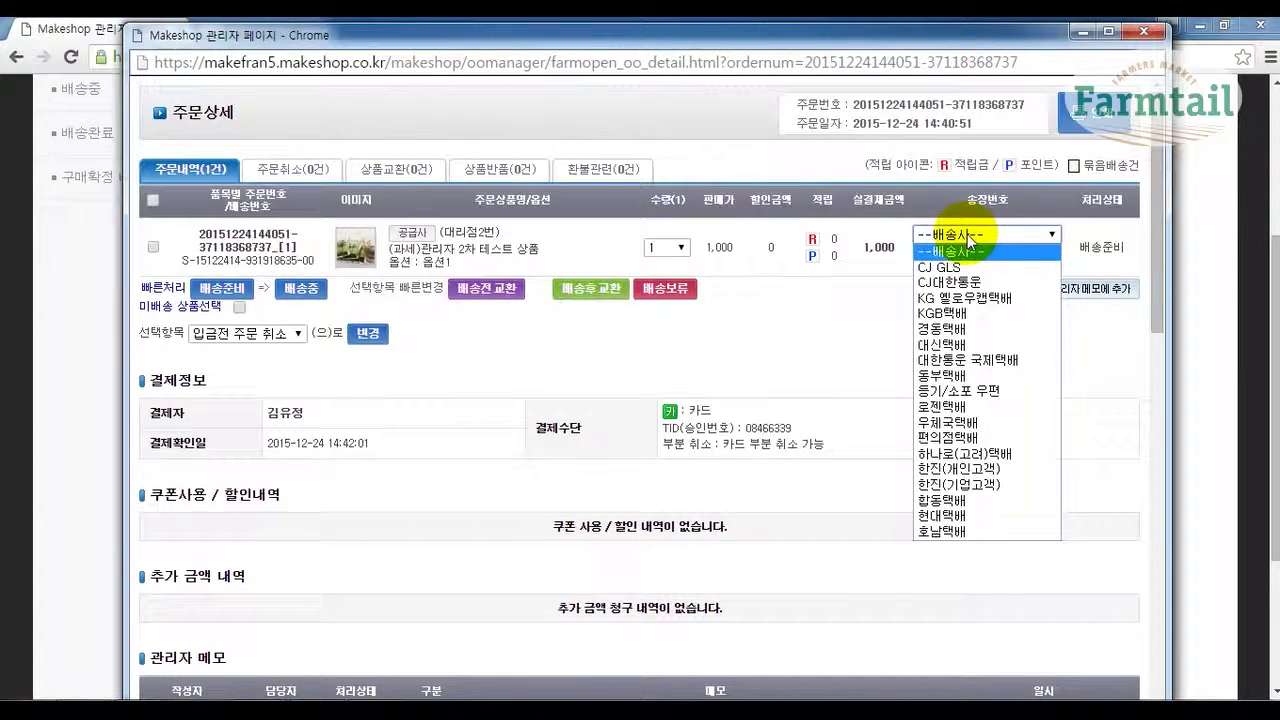
left_click(950, 283)
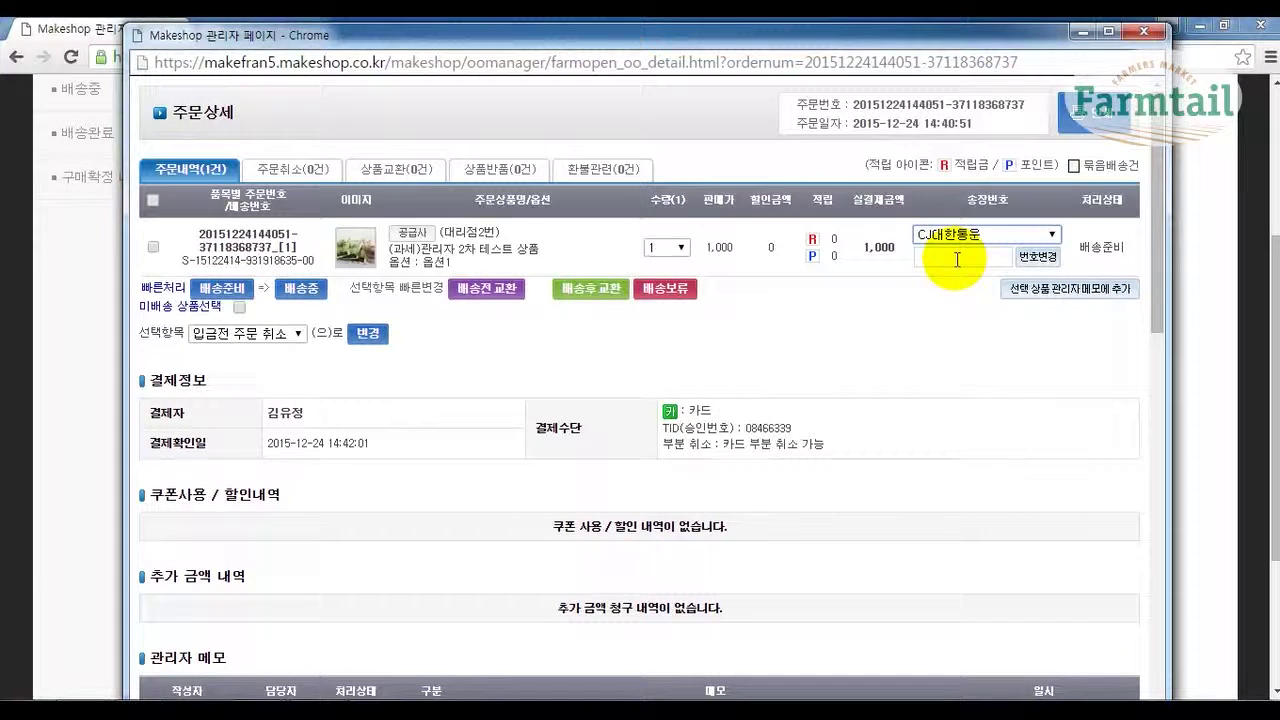
left_click(958, 264)
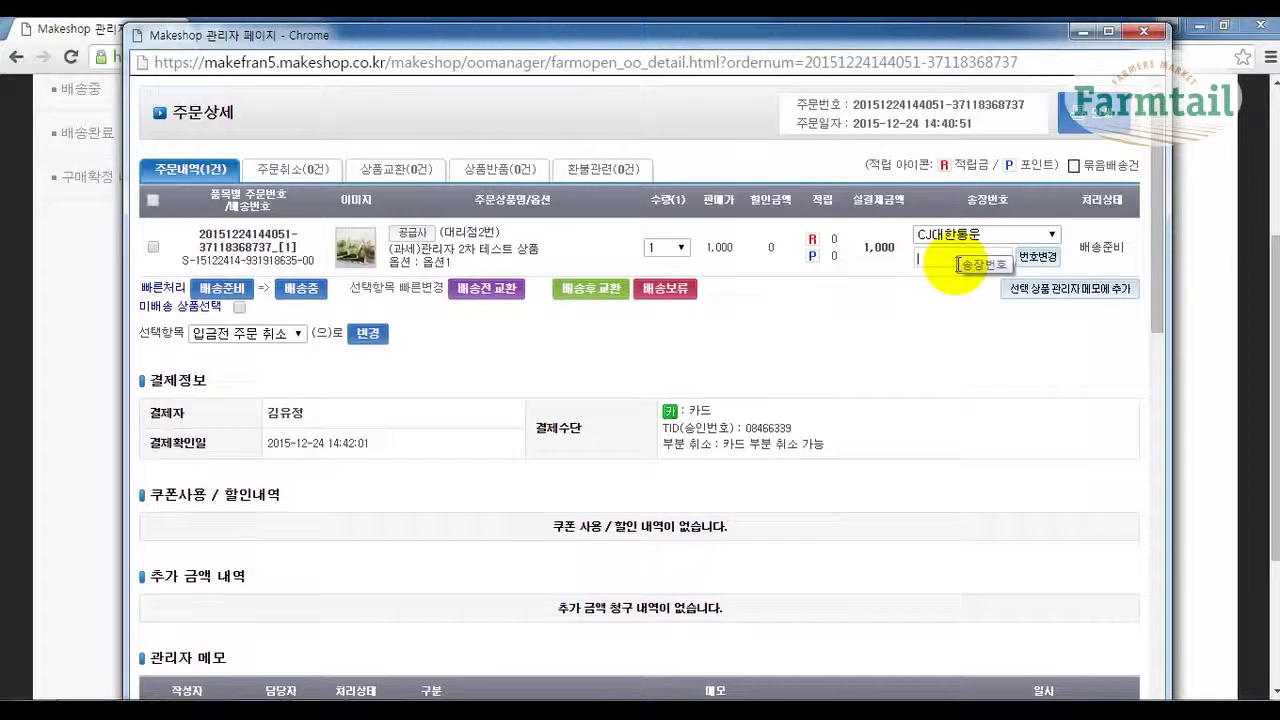
type("123-45-678")
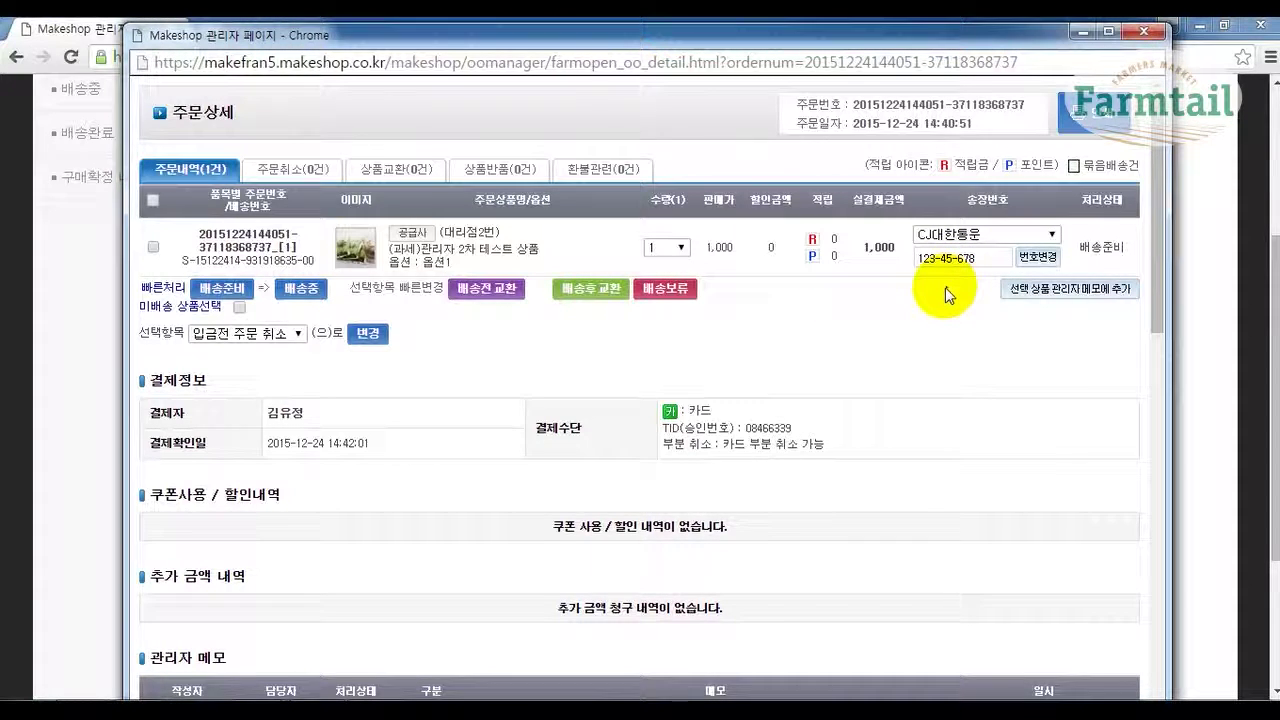
left_click(1038, 257)
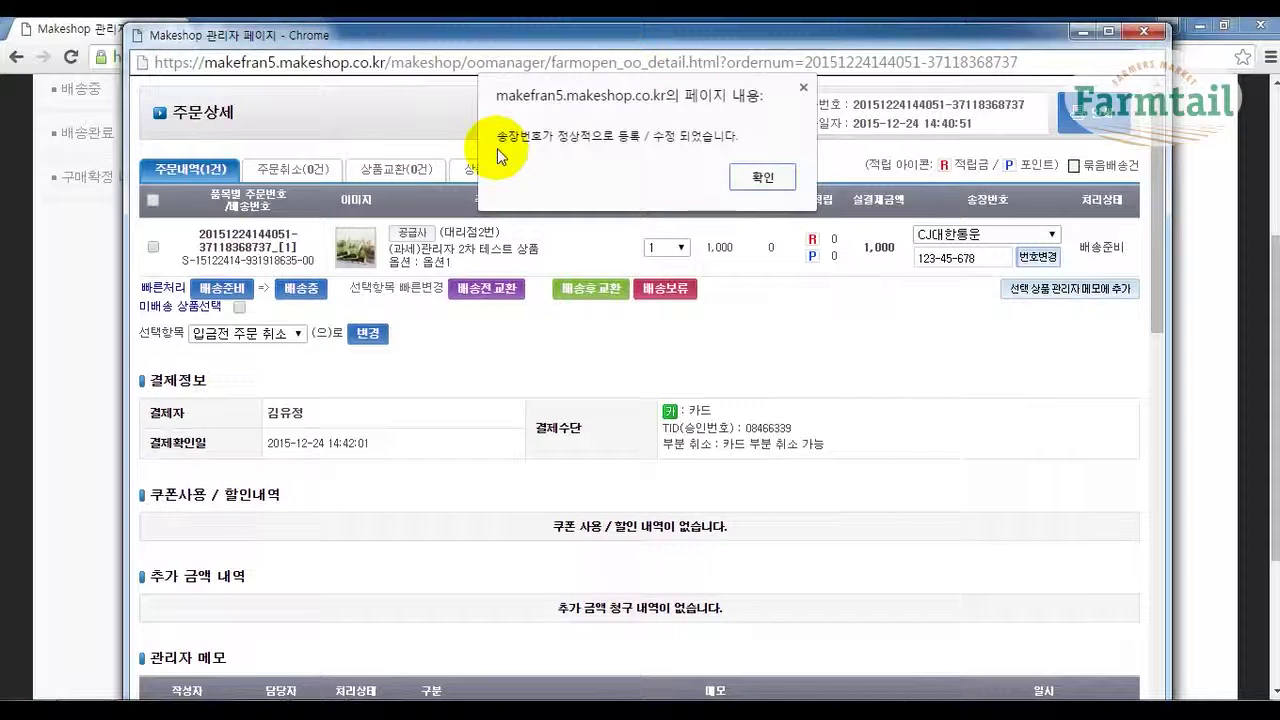
left_click(766, 178)
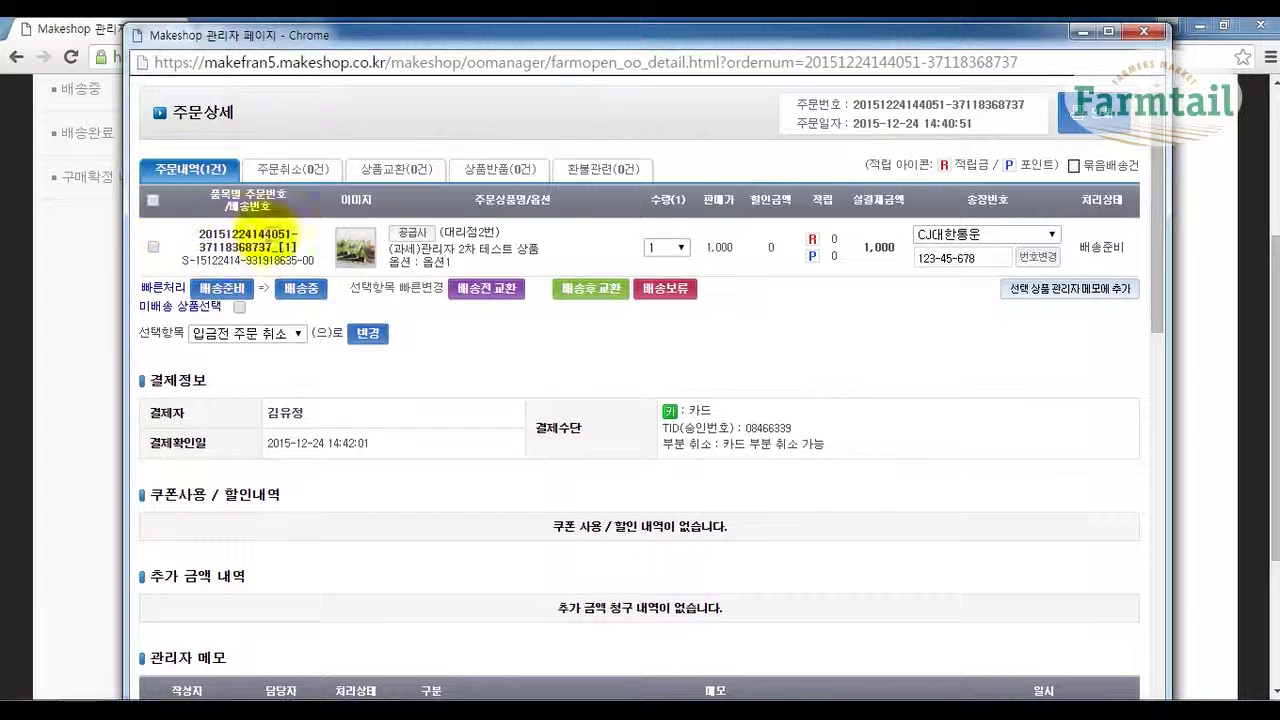
Switch the order item to 배송중 status and acknowledge the confirmation.
left_click(153, 250)
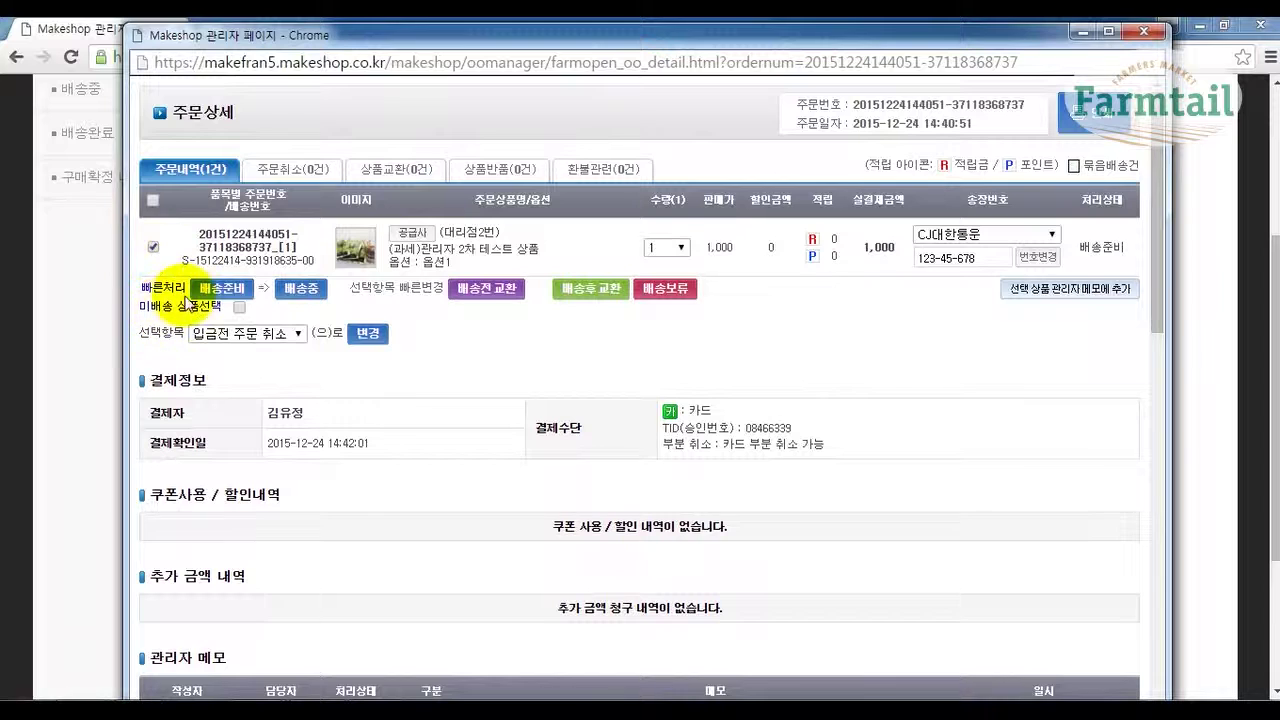
left_click(299, 290)
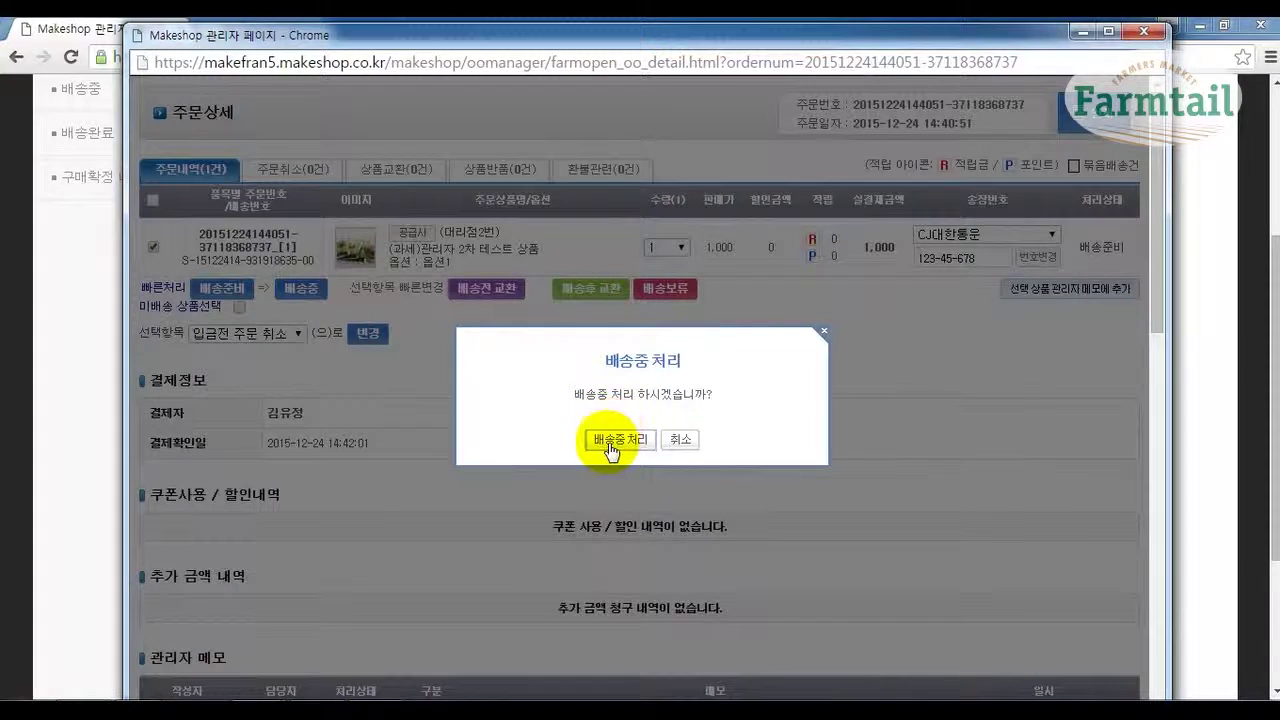
left_click(612, 441)
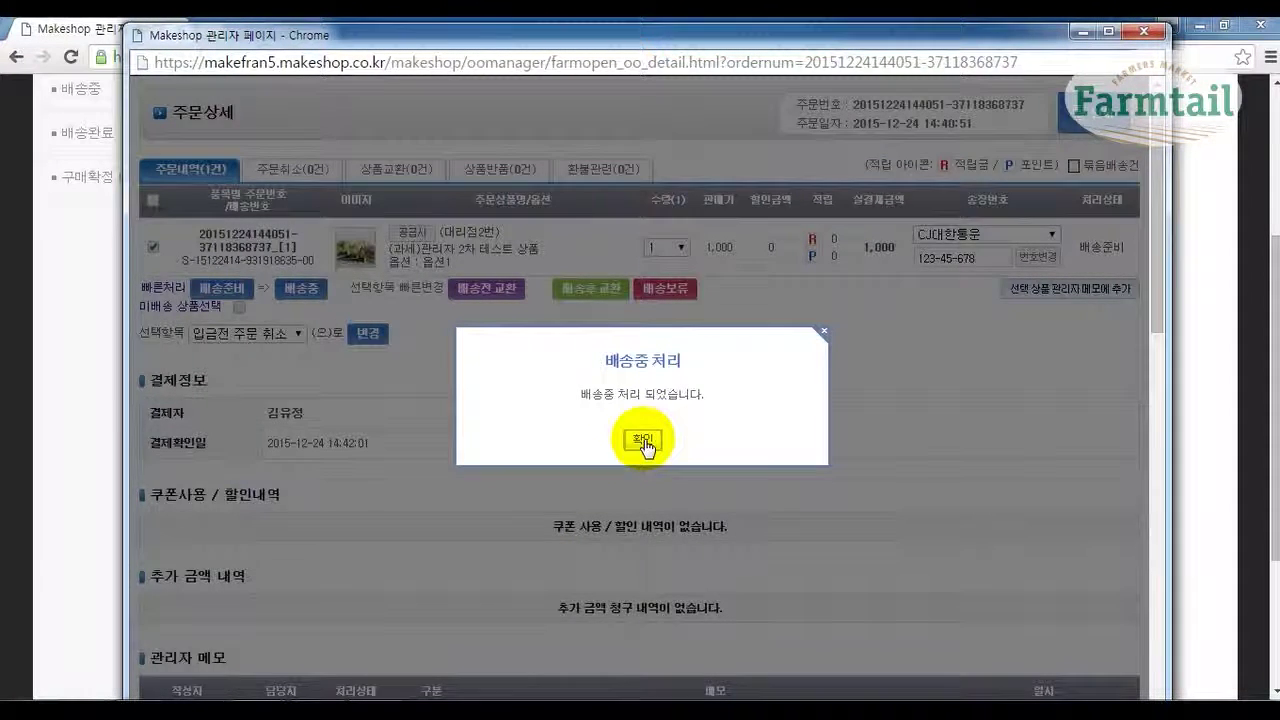
left_click(643, 440)
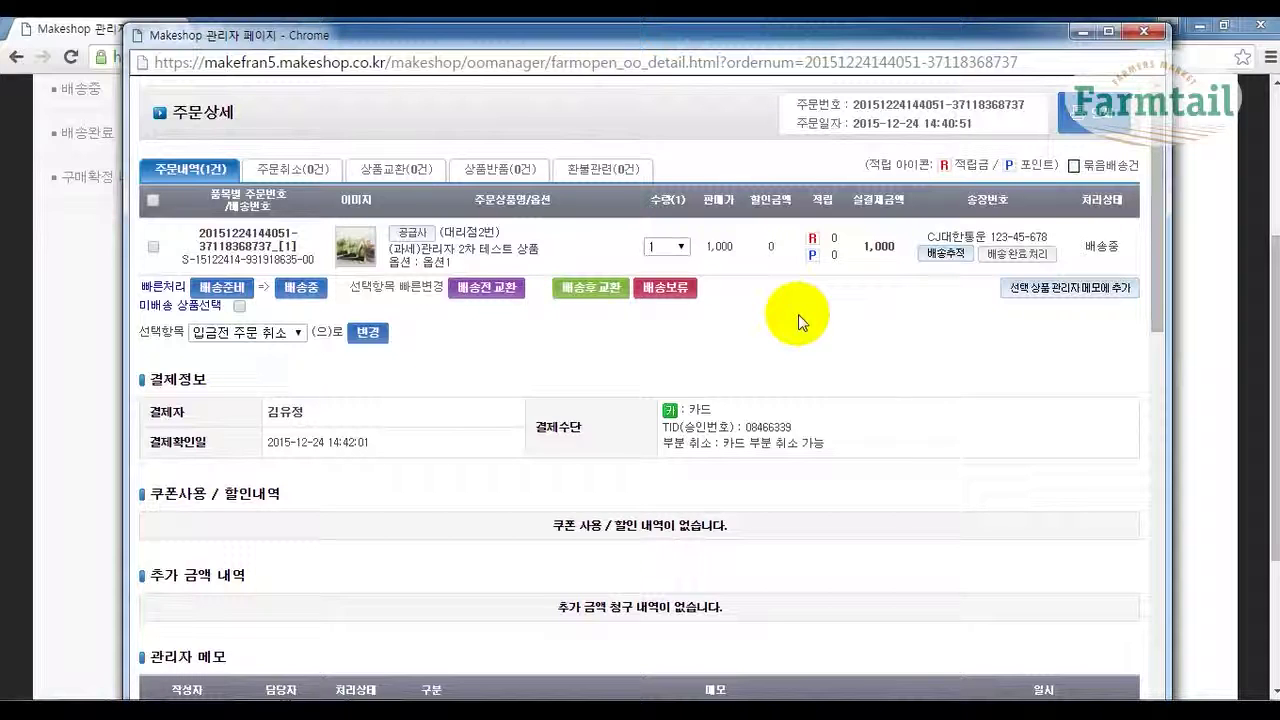
scroll(690, 290, "down", 1)
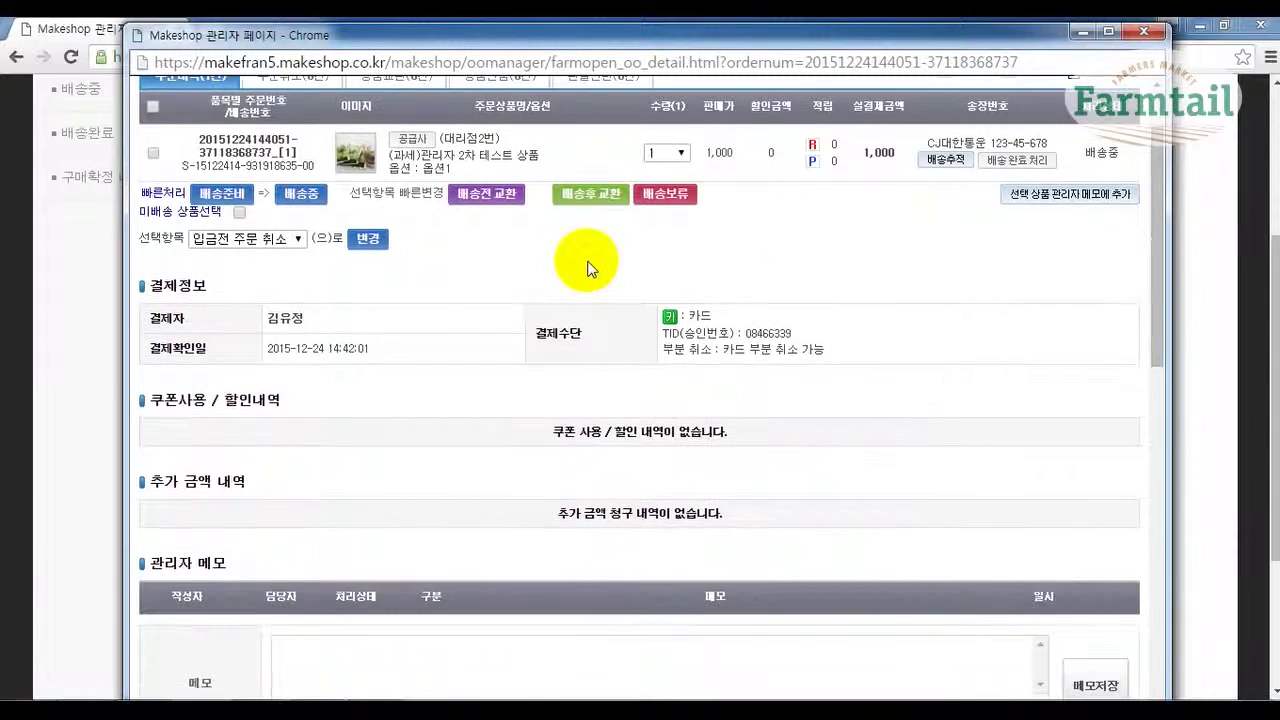
scroll(589, 271, "down", 1)
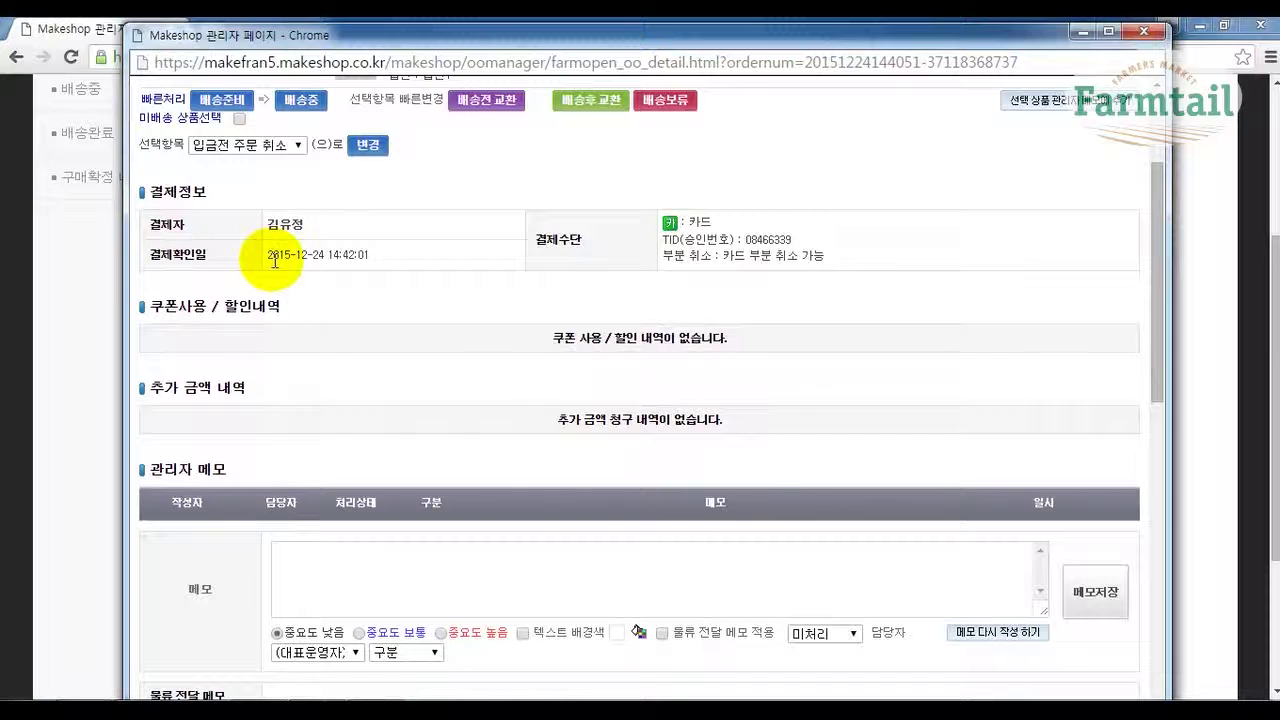
left_click_drag(268, 256, 330, 252)
left_click(409, 266)
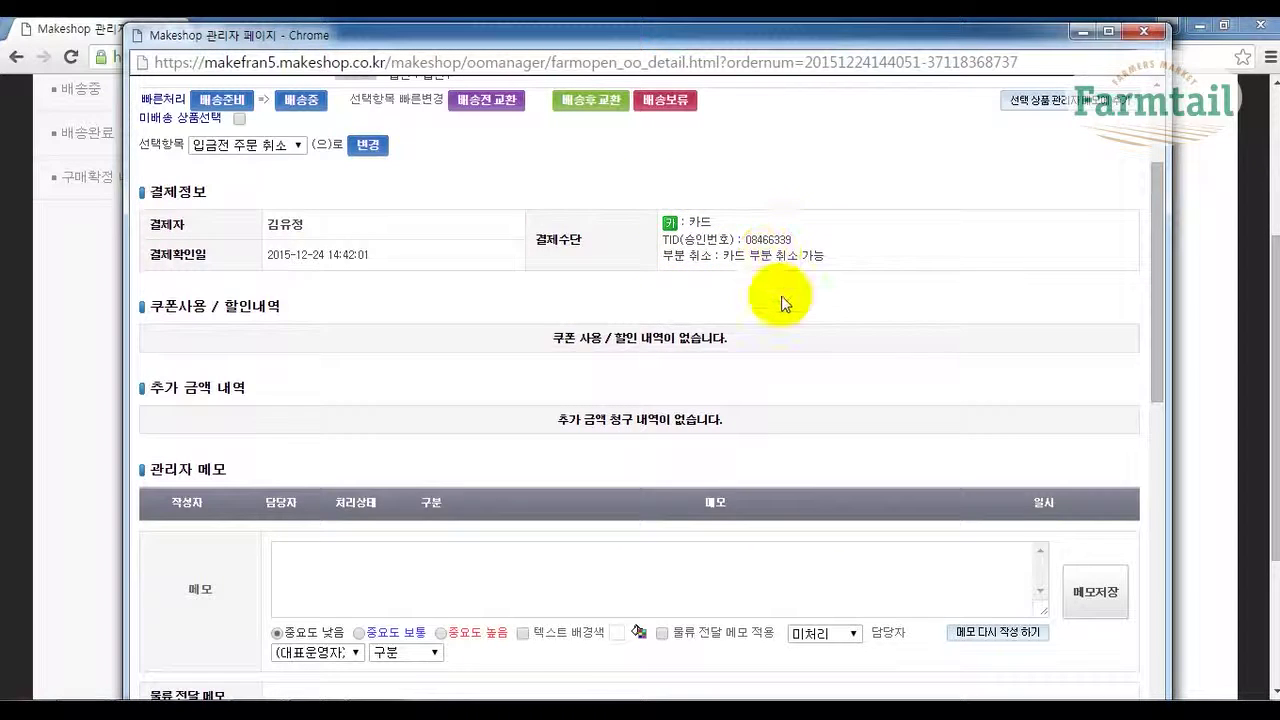
scroll(783, 303, "down", 1)
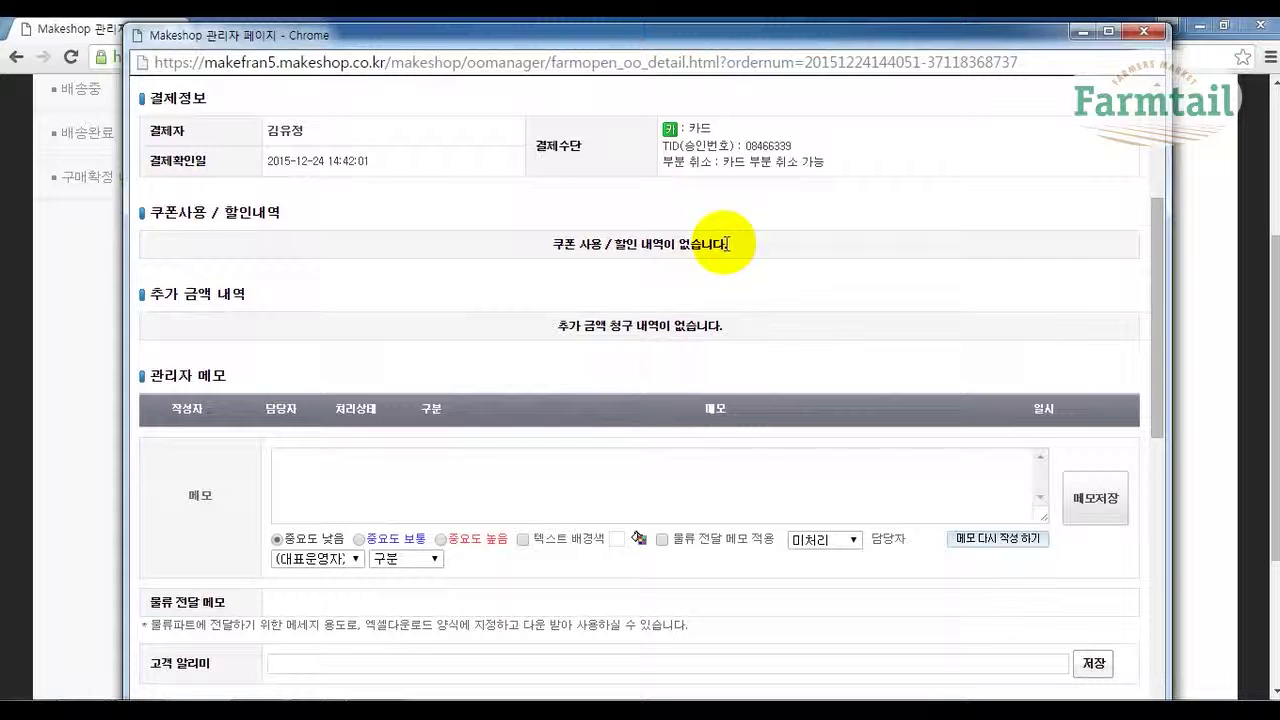
scroll(424, 257, "down", 2)
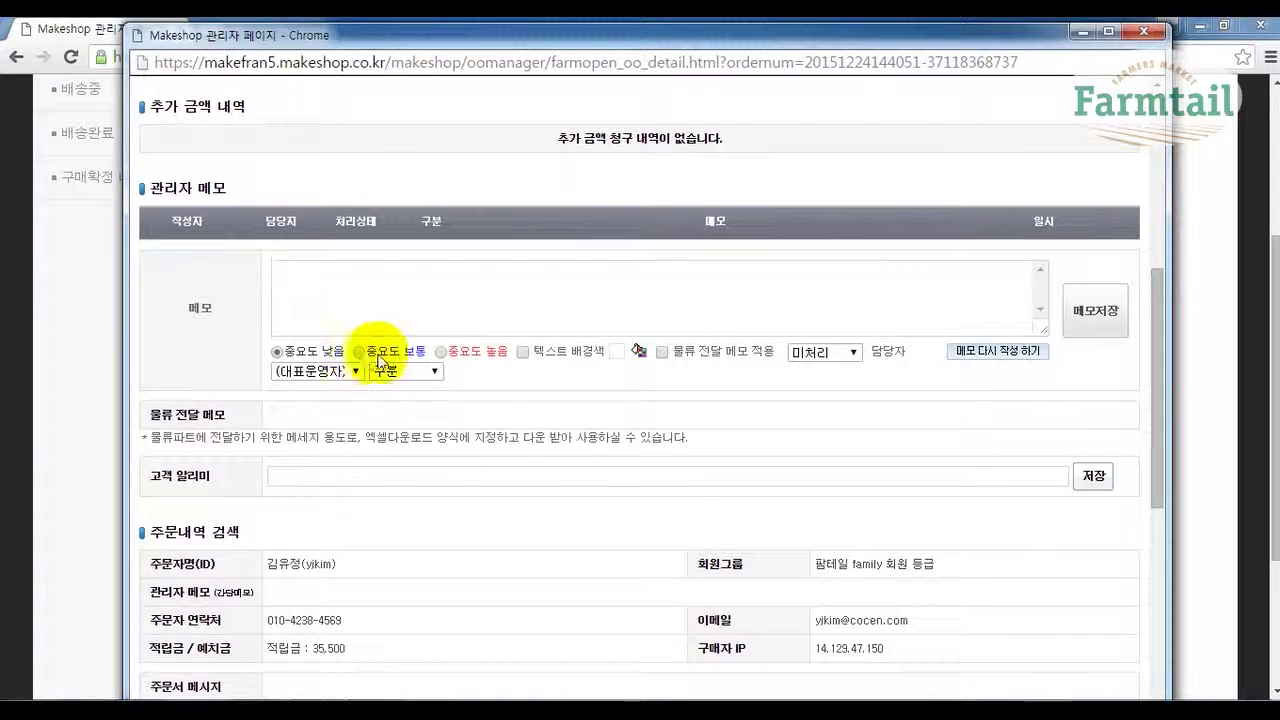
Give the new admin memo high importance (중요도 높음) and processing status 배송.
left_click(442, 352)
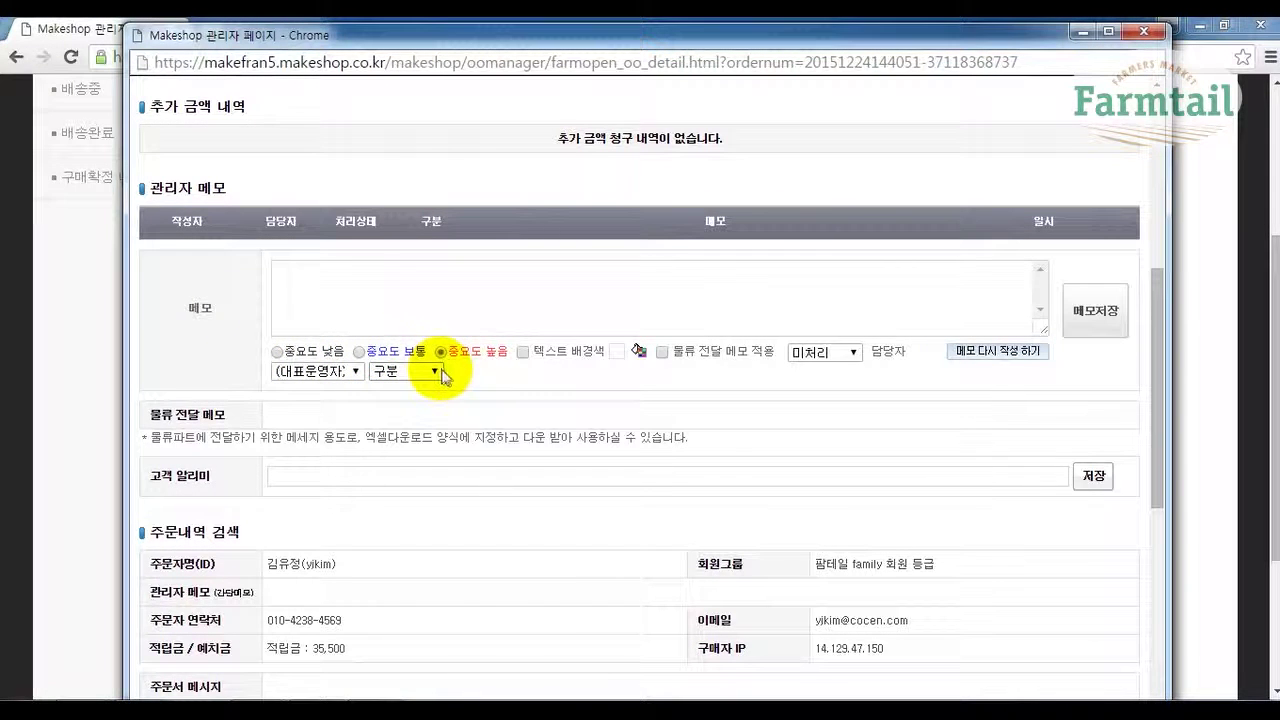
left_click(813, 356)
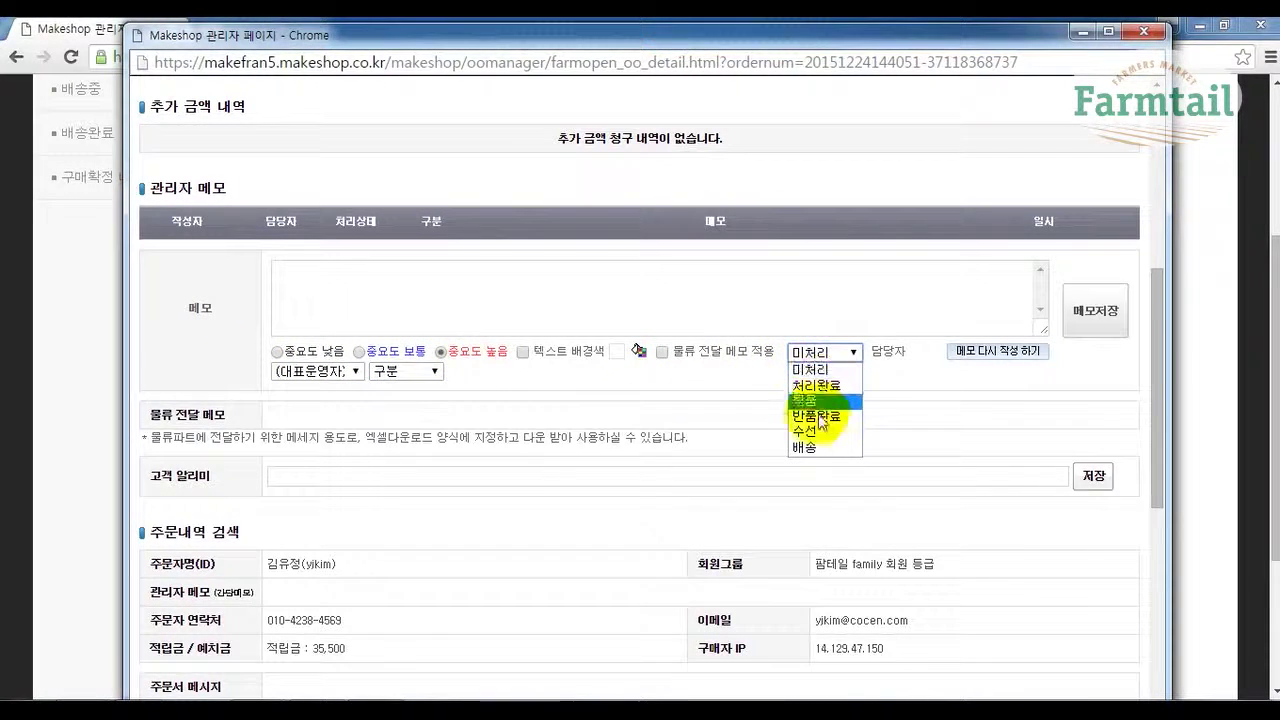
left_click(806, 449)
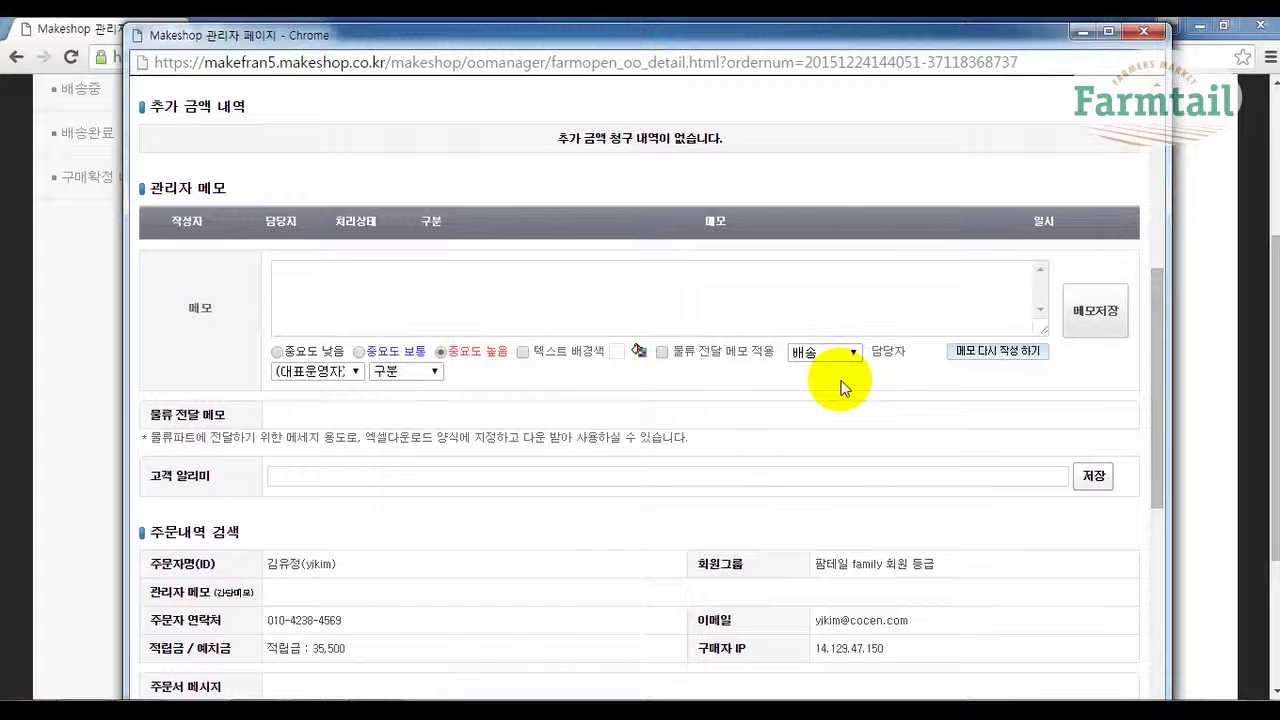
left_click(910, 299)
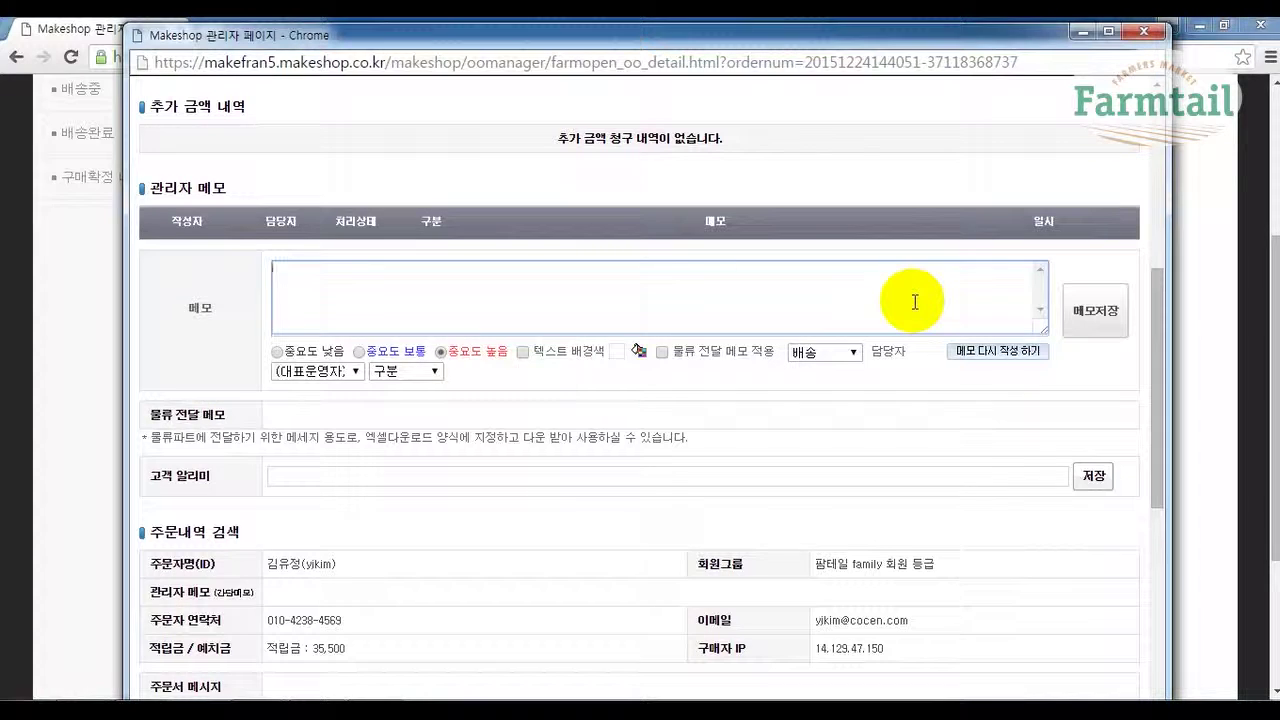
Write the memo '다음주에 보내달라고 합니다.' and keep its processing status at 배송.
type("다음주에 보내달")
type("라고 한")
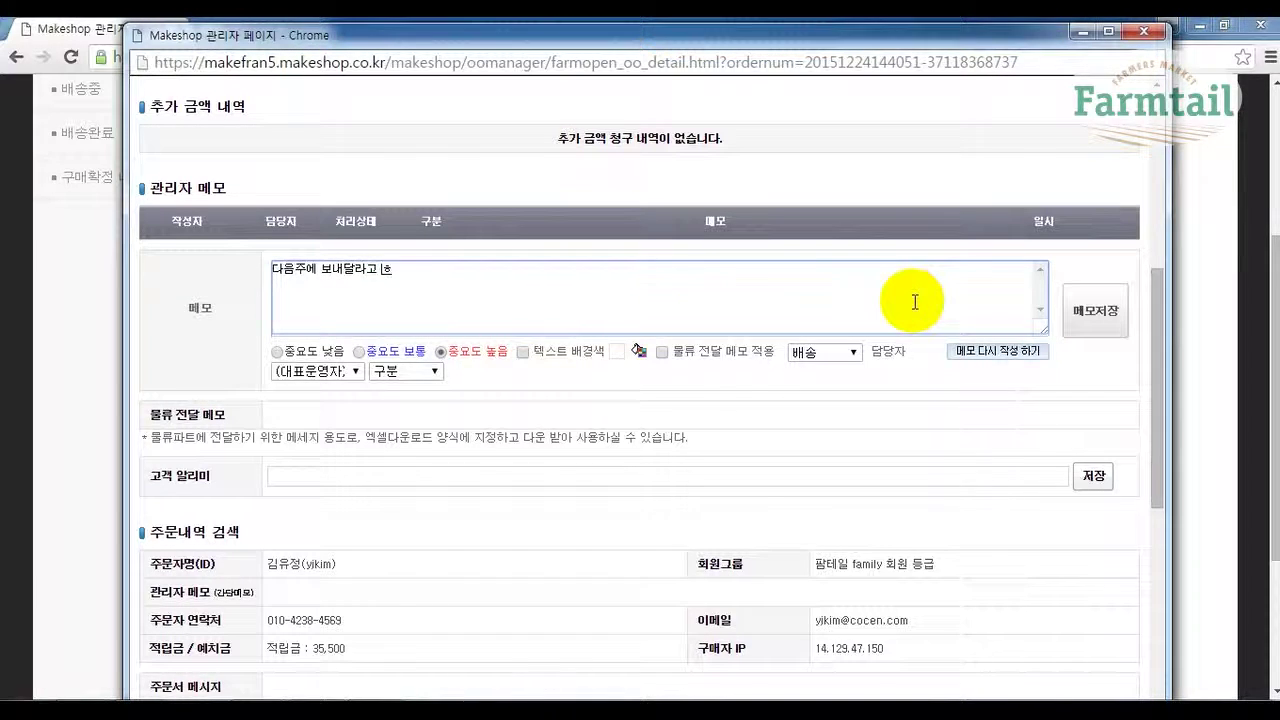
type("니다.")
left_click(852, 352)
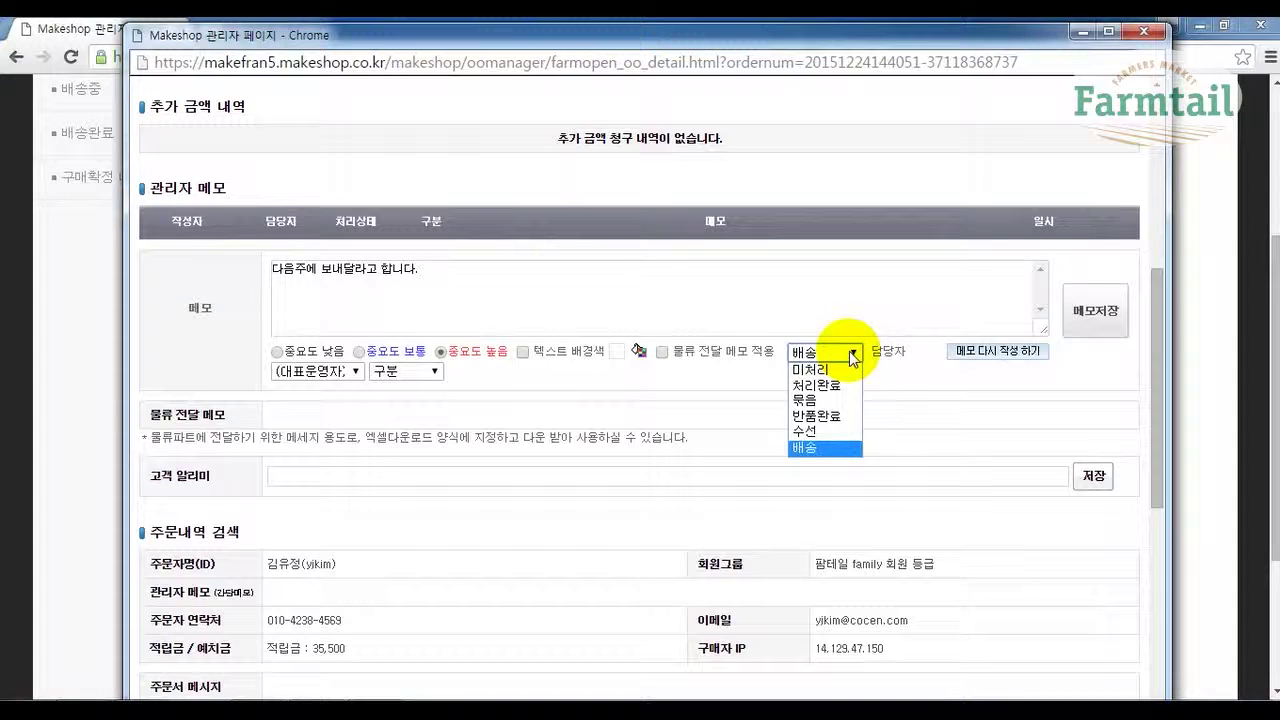
left_click(852, 356)
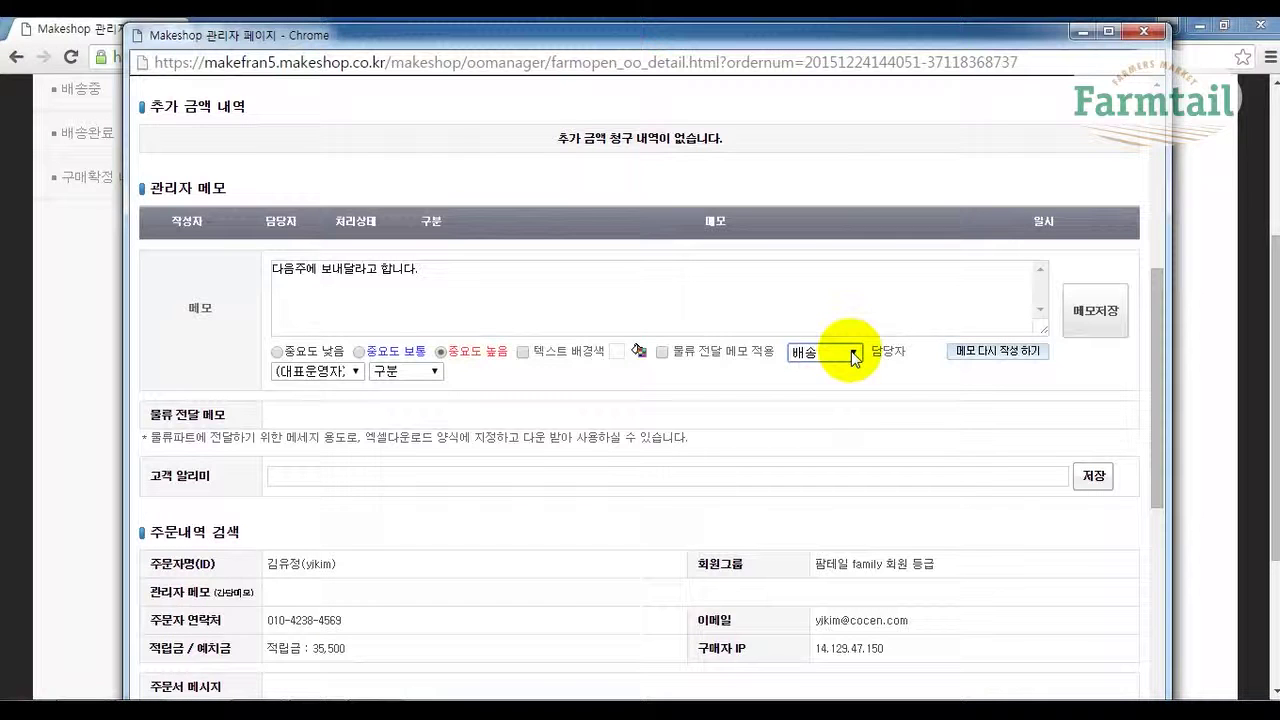
left_click(480, 271)
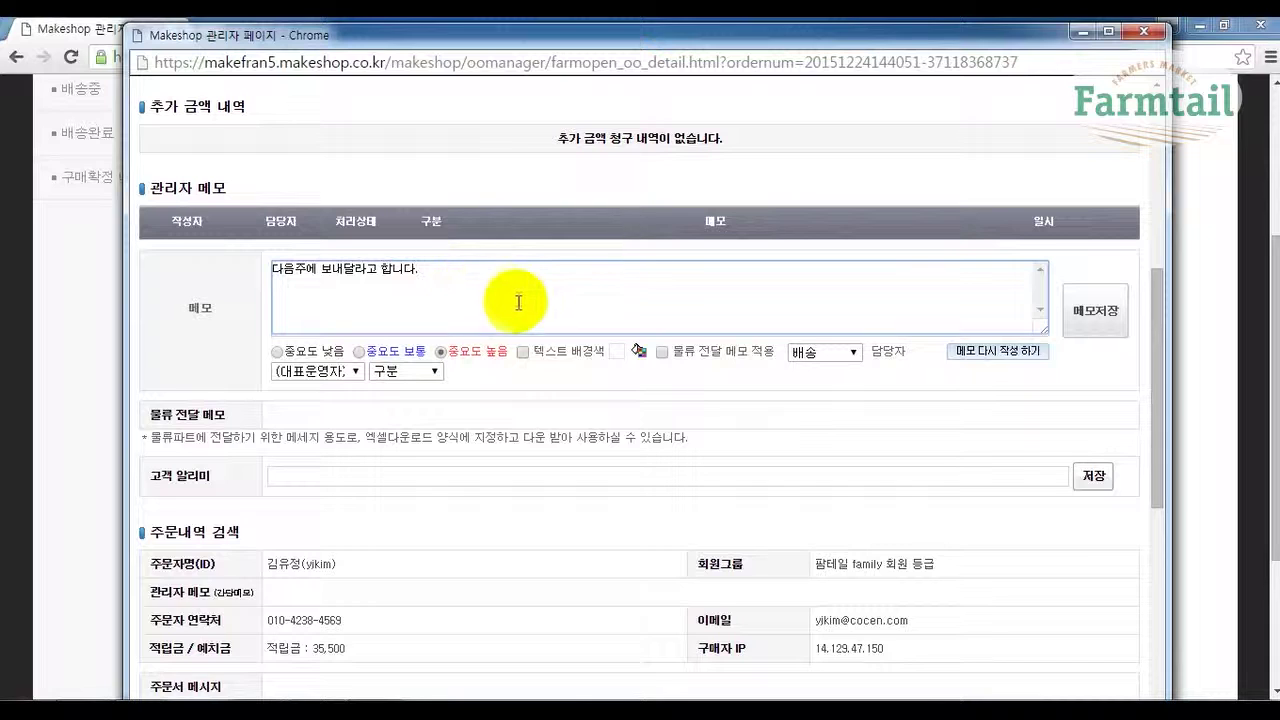
Save the memo '다음주에 보내달라고 합니다.' to the order's admin memo list.
left_click(1104, 327)
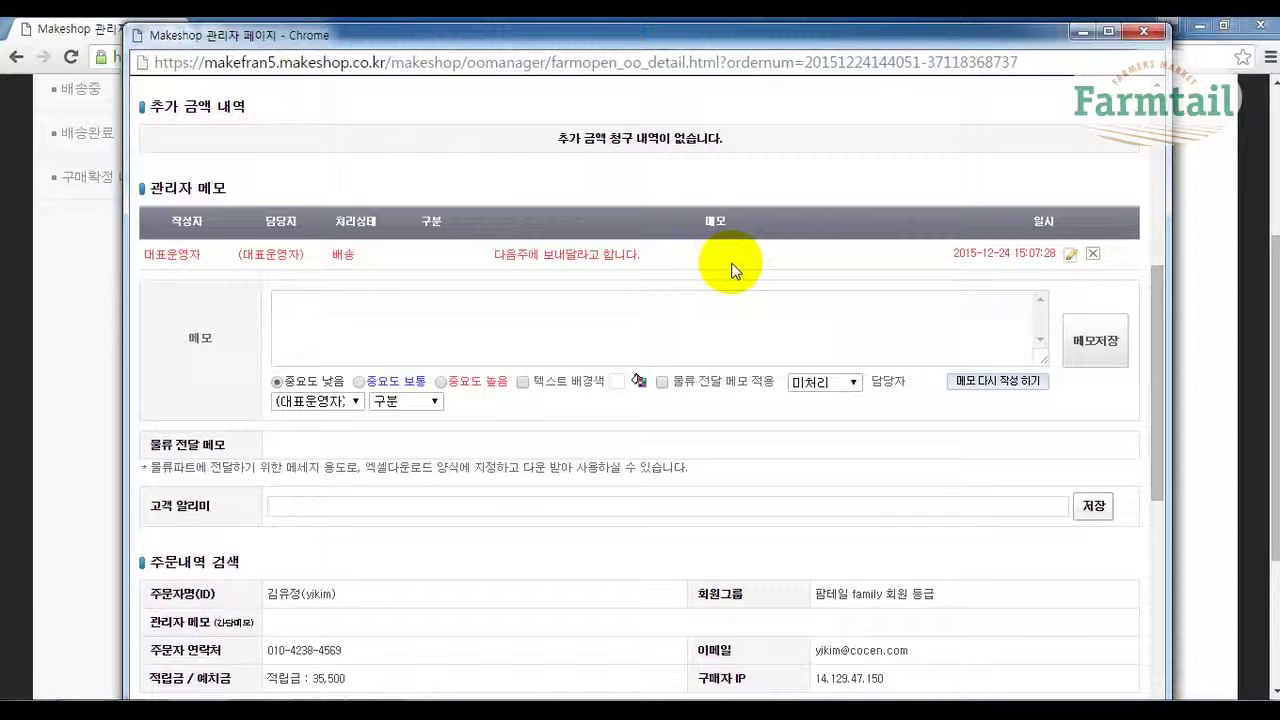
scroll(608, 434, "down", 3)
scroll(615, 440, "down", 1)
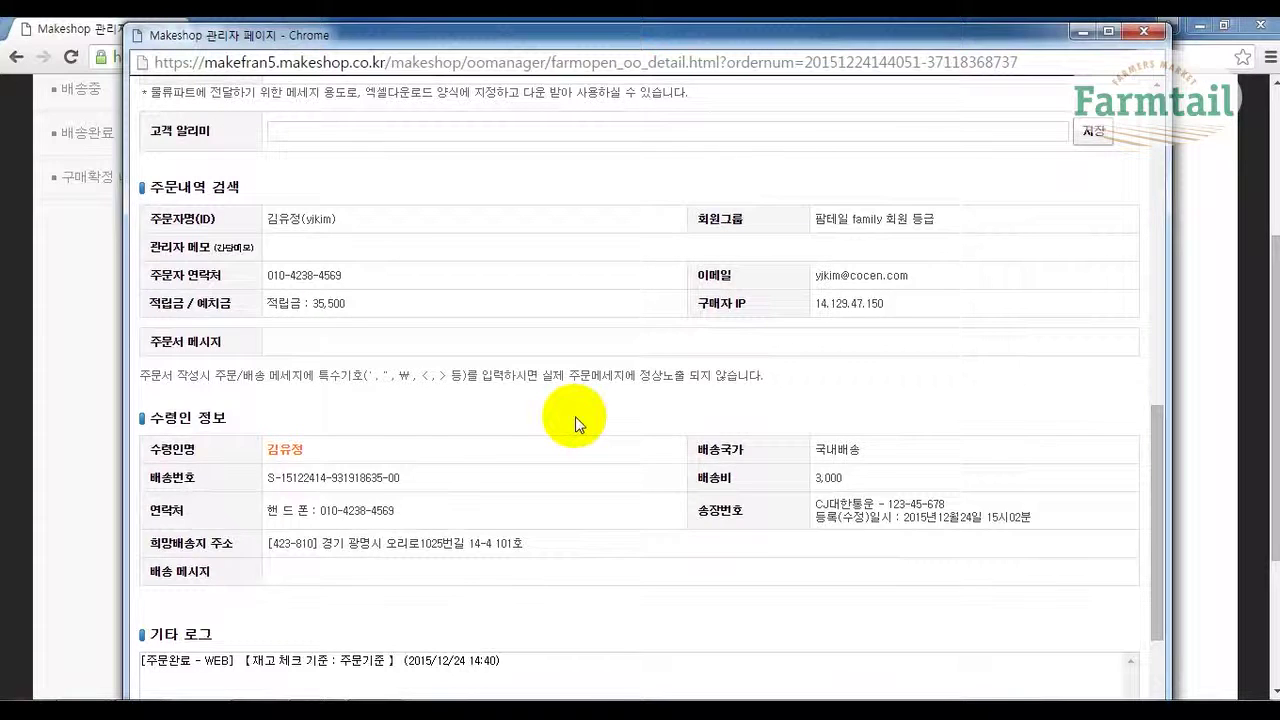
scroll(575, 416, "down", 3)
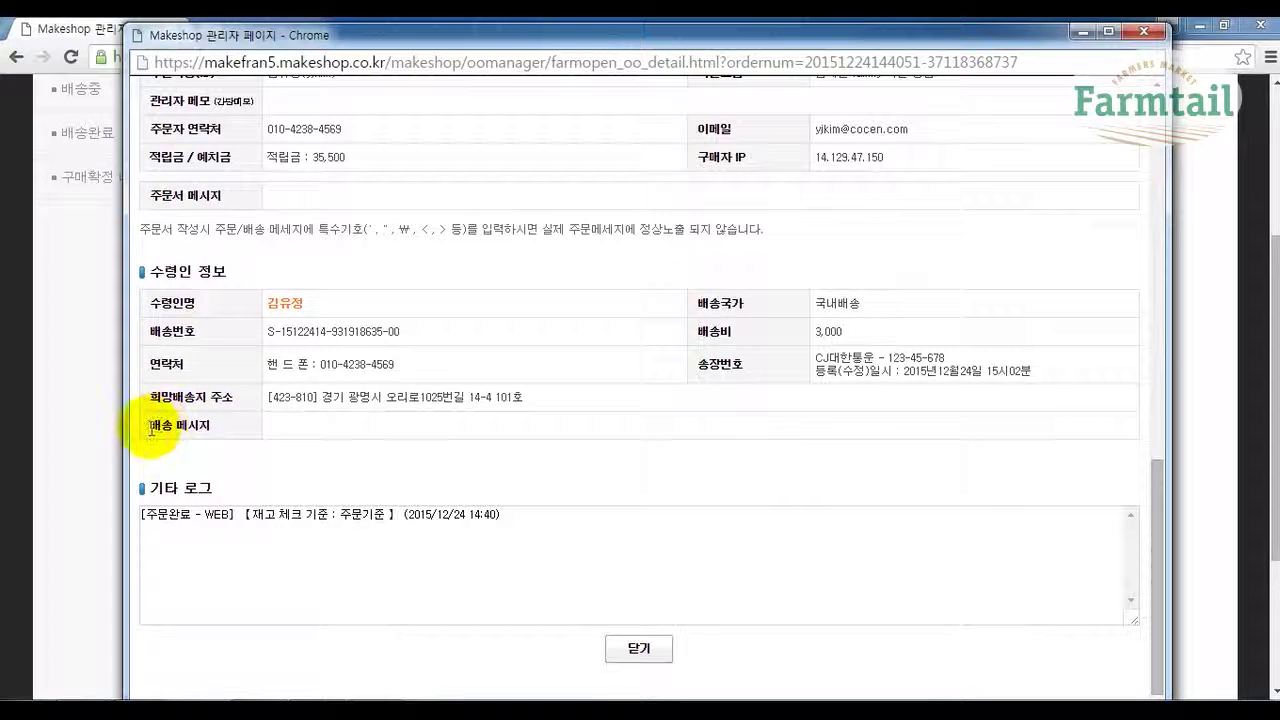
left_click_drag(153, 432, 212, 425)
left_click(208, 445)
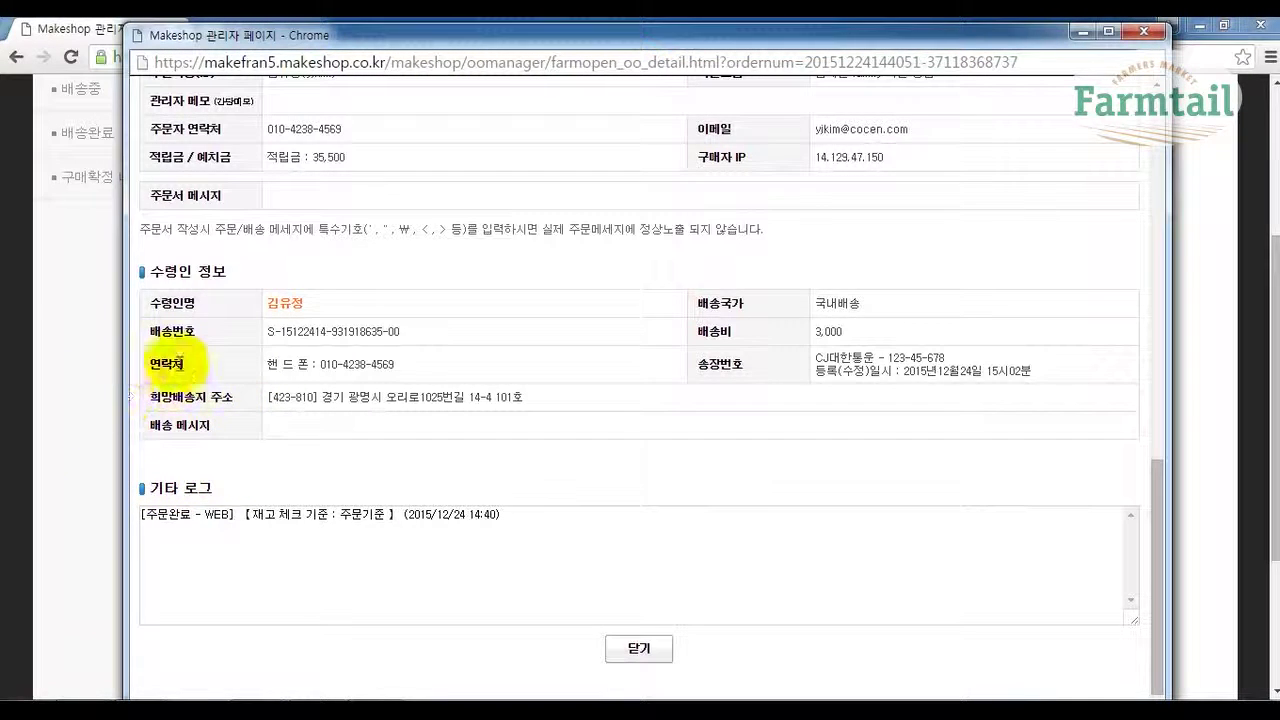
scroll(614, 520, "up", 10)
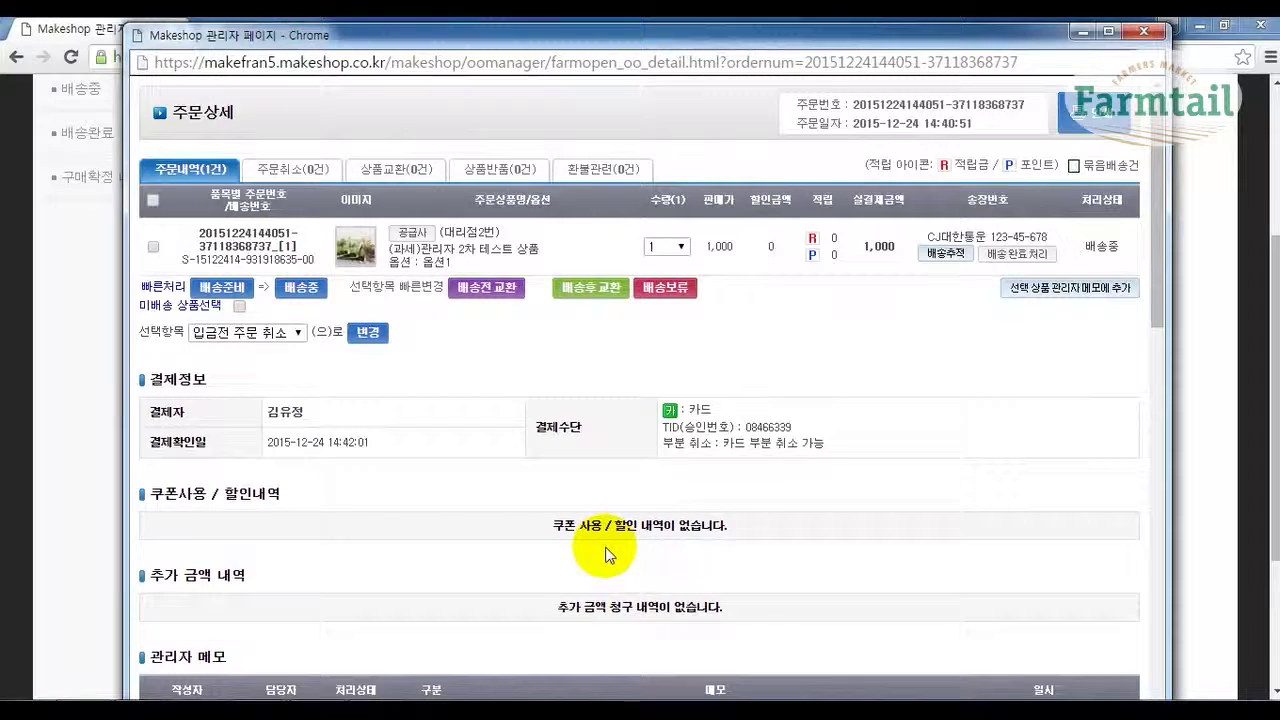
Review the order detail, then close the order detail popup window.
scroll(605, 553, "down", 1)
scroll(603, 557, "up", 1)
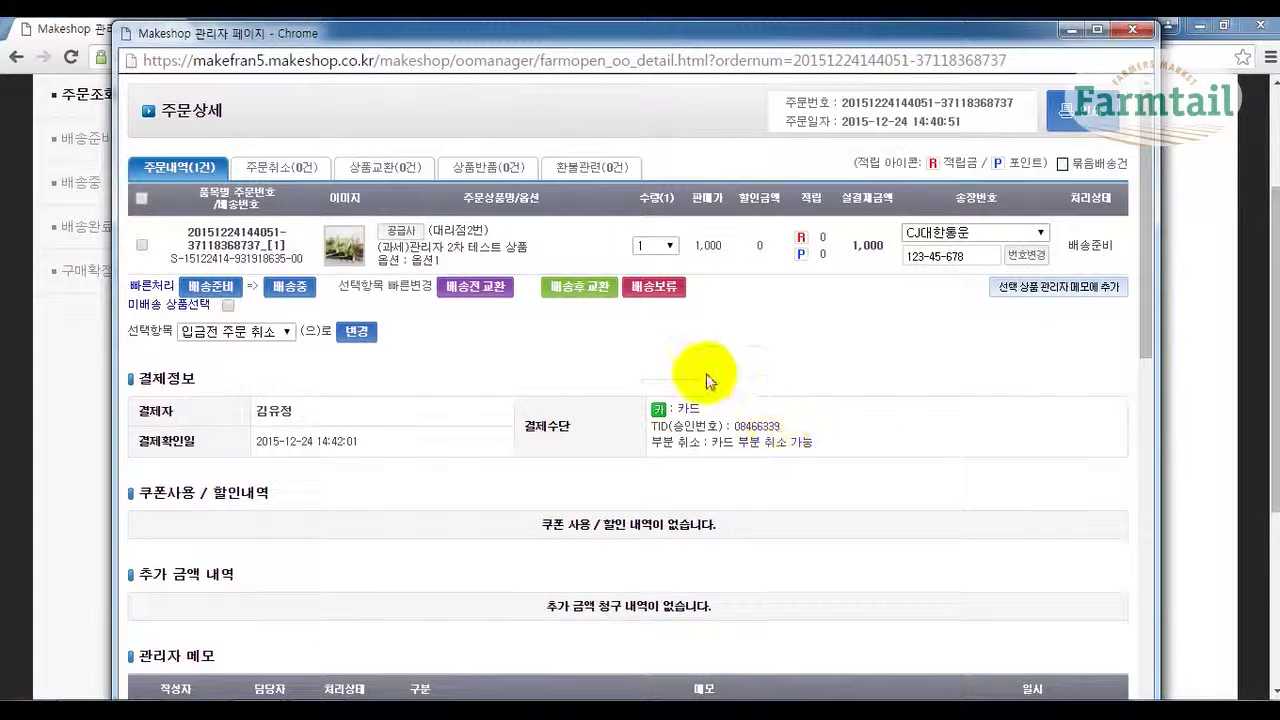
left_click(1145, 35)
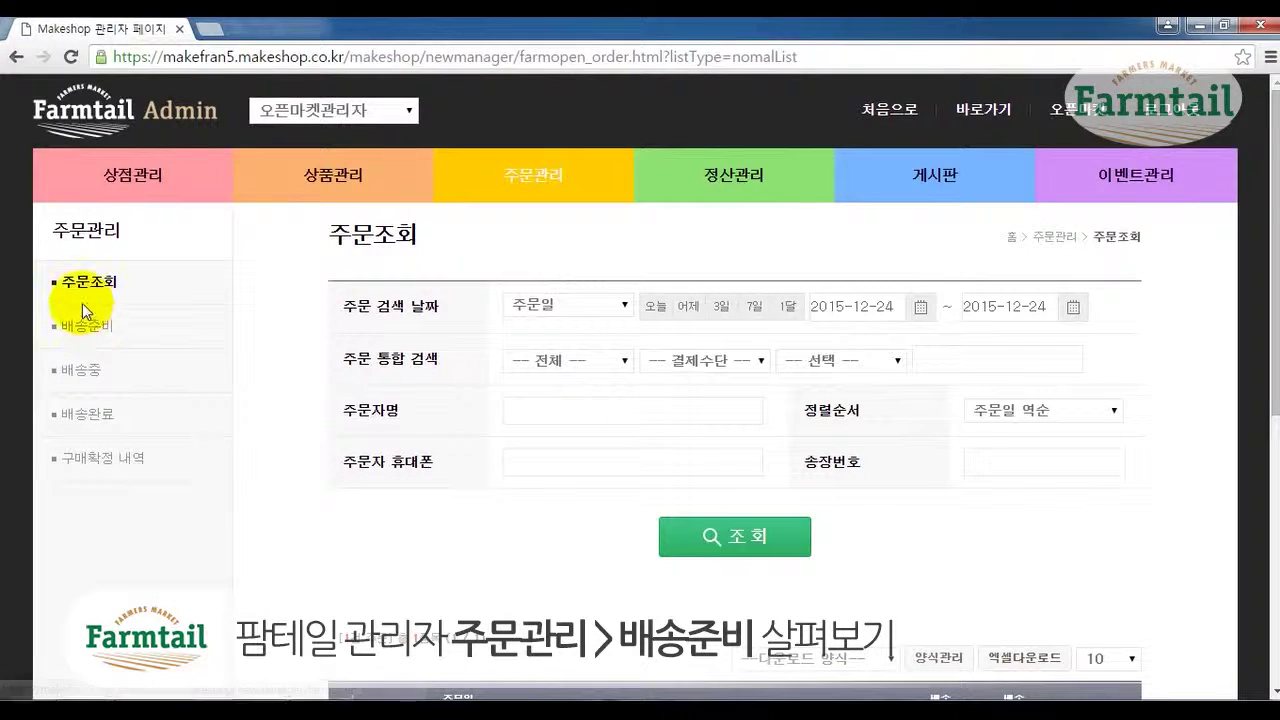
Search the 배송준비 list for 2015-12-24, leaving filters unchanged, returning one order.
left_click(85, 328)
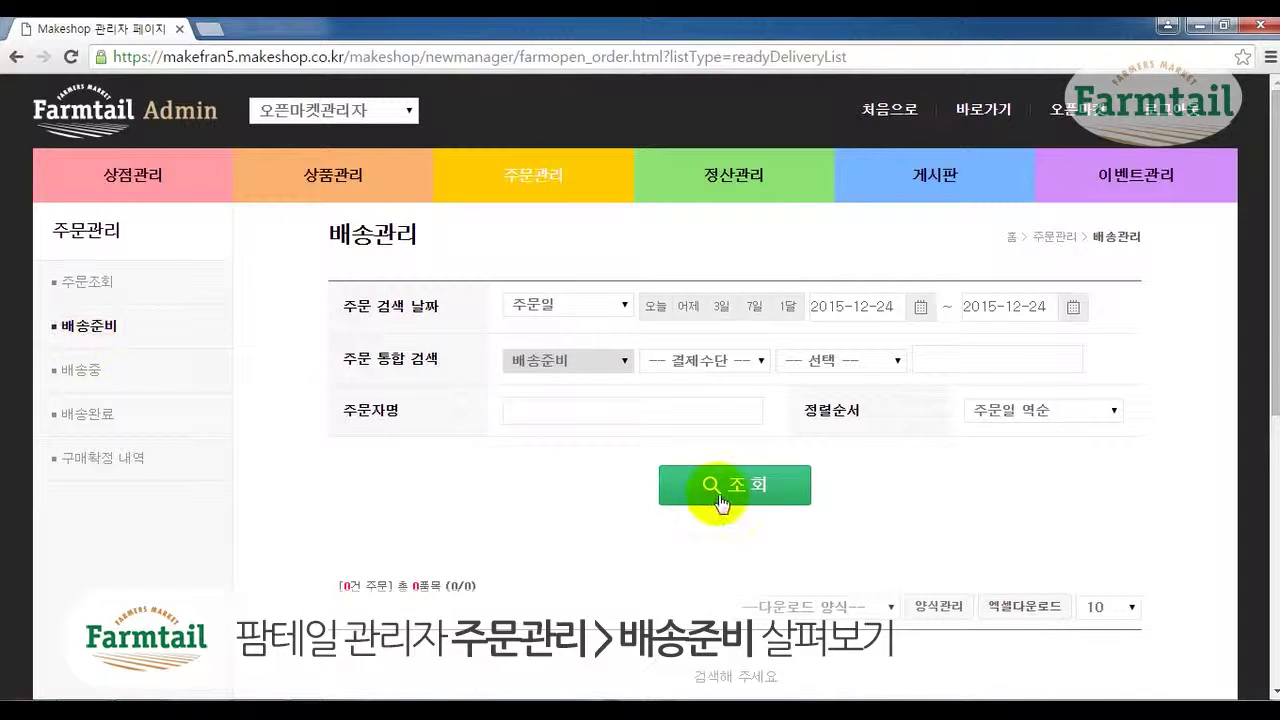
left_click(718, 495)
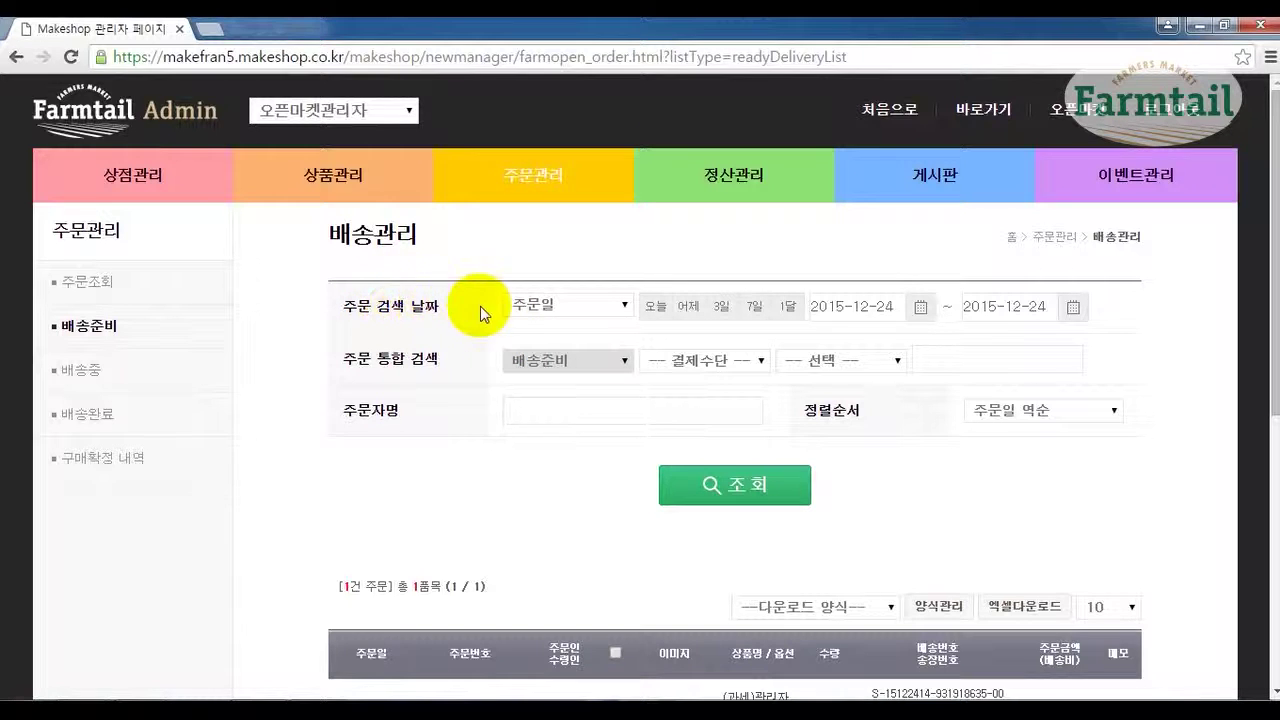
left_click(542, 303)
left_click(542, 303)
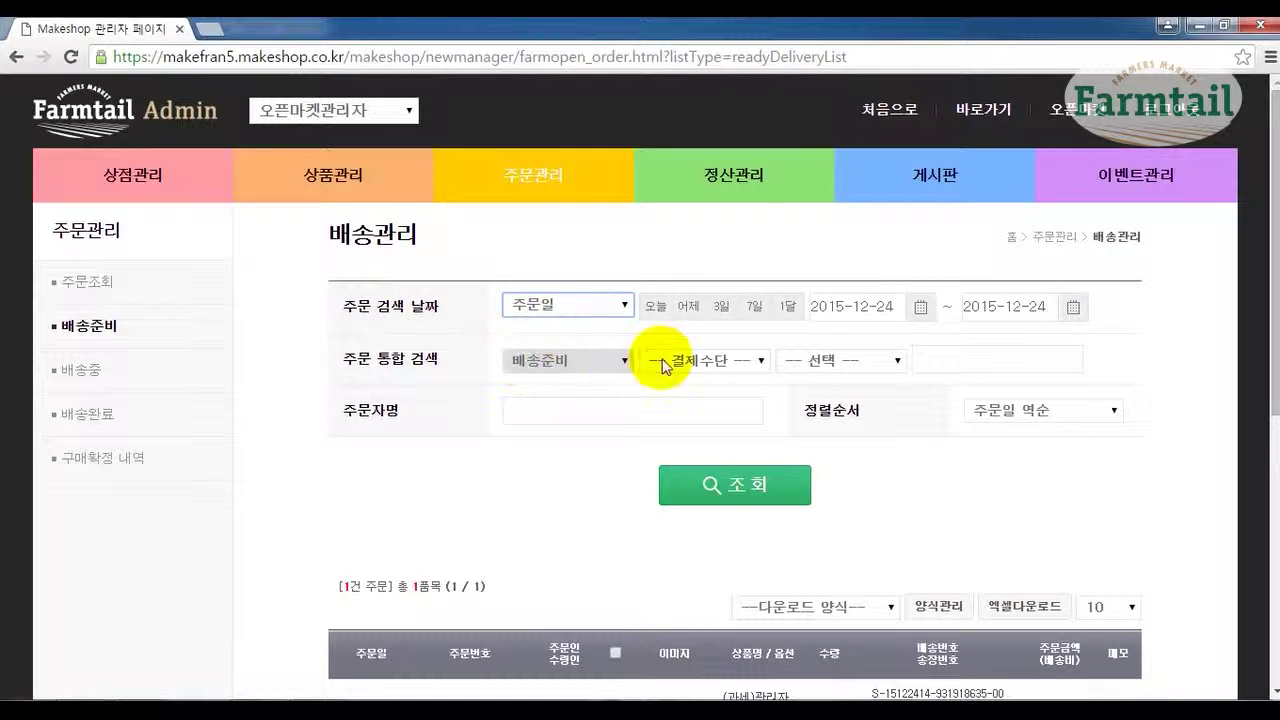
left_click(696, 364)
left_click(696, 366)
left_click(857, 366)
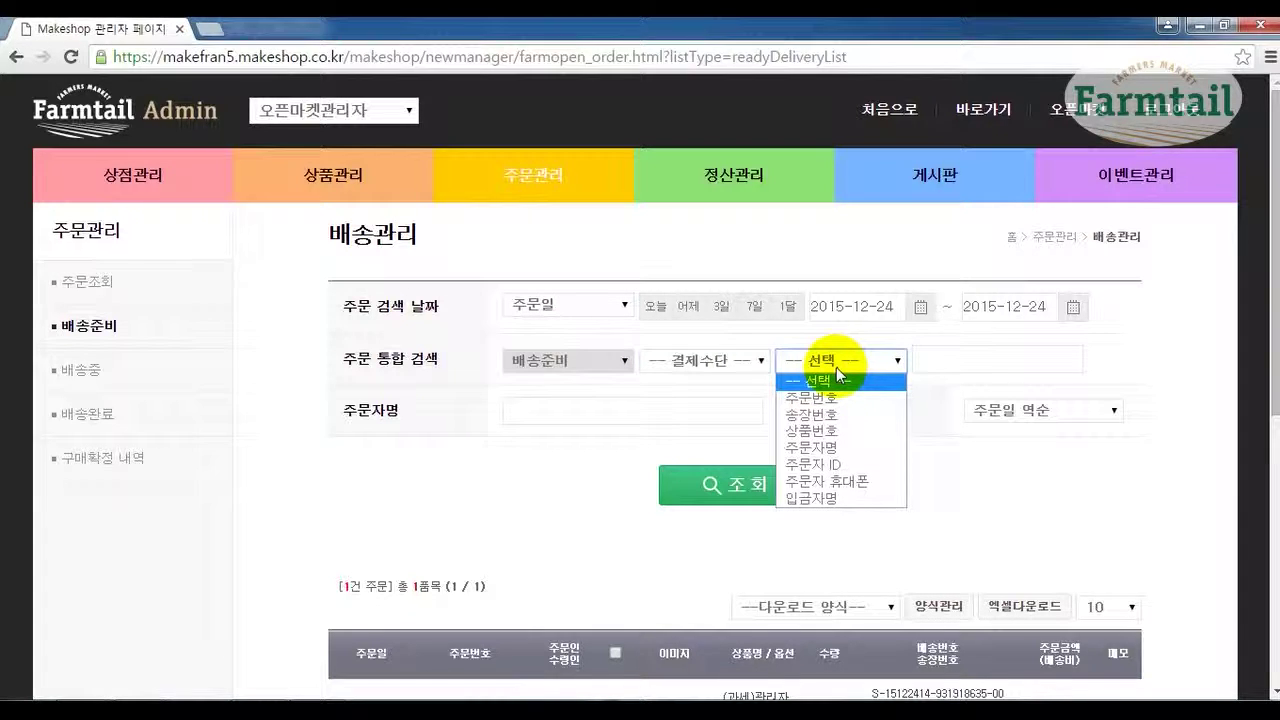
left_click(834, 366)
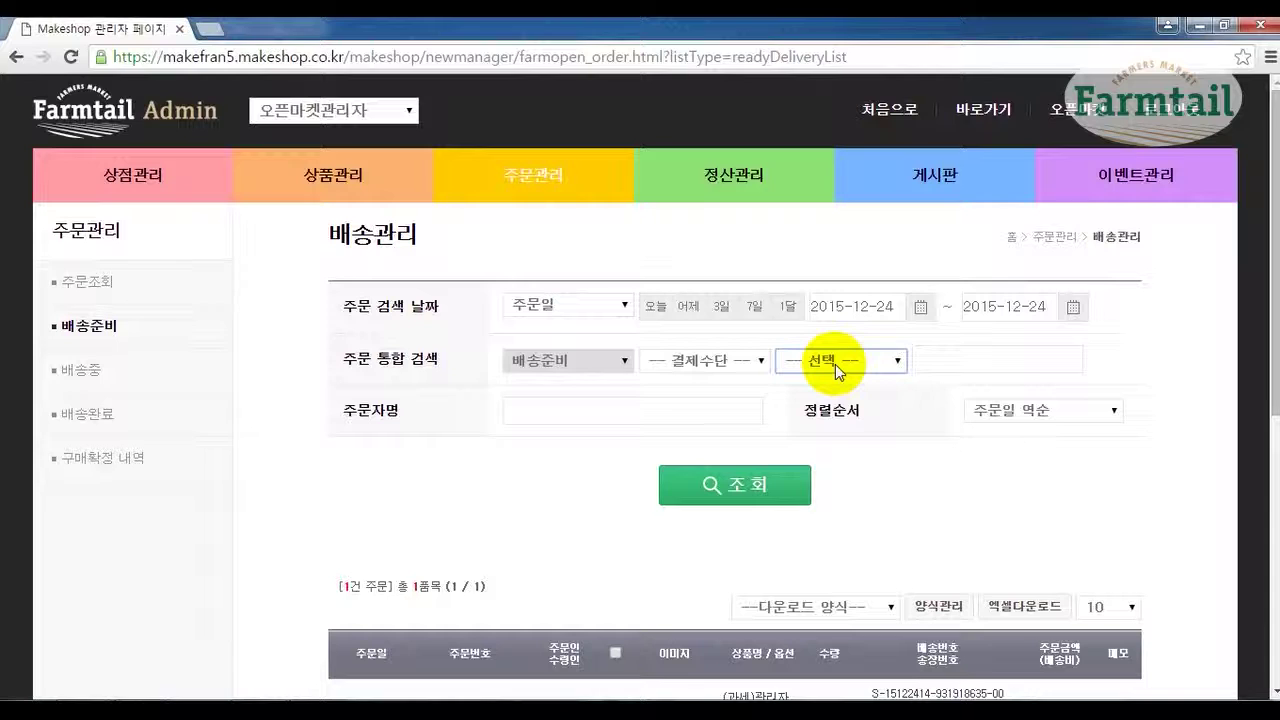
left_click(821, 379)
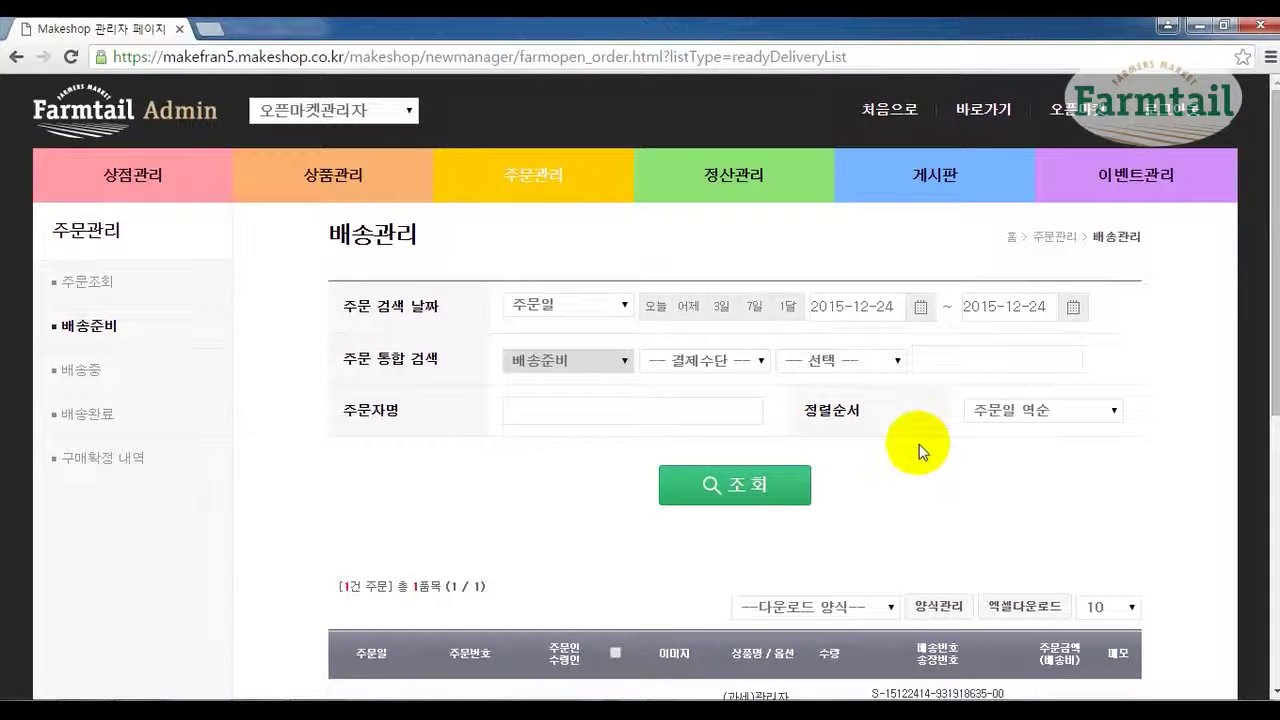
left_click(738, 487)
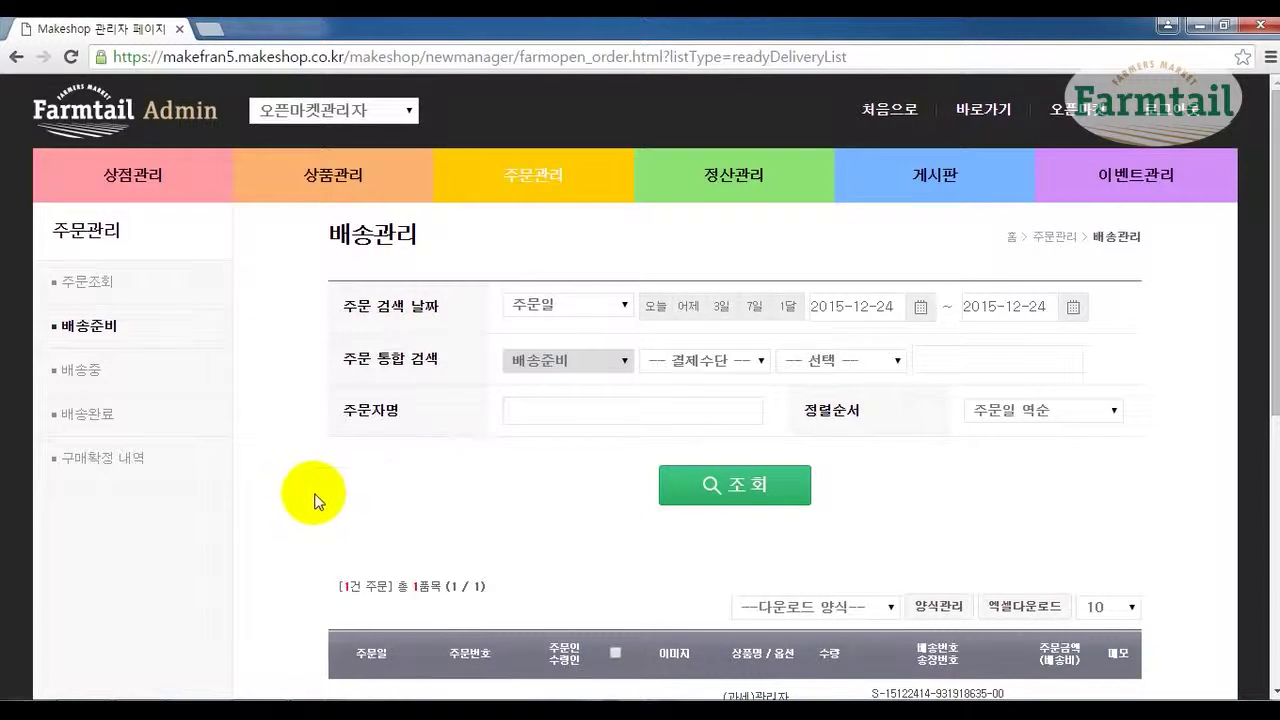
Assign the waiting order courier CJ대한통운 and tracking number 123-00-0987.
scroll(317, 491, "down", 4)
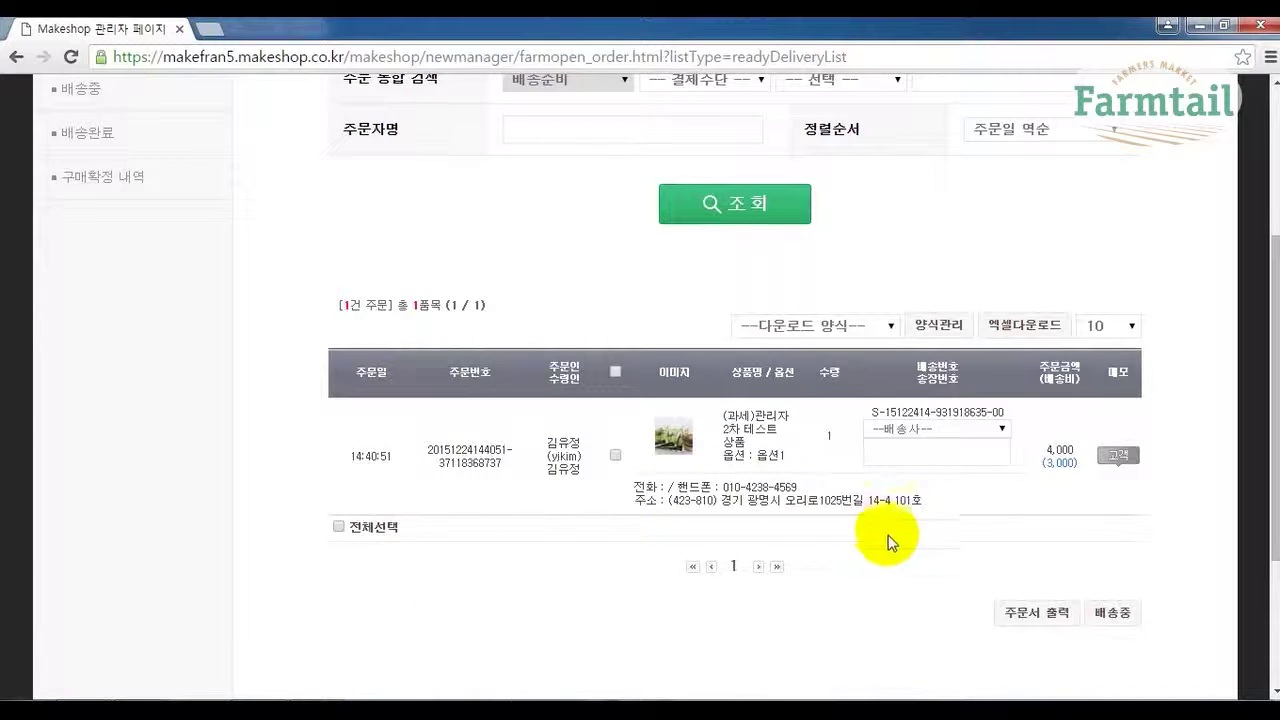
left_click(1100, 324)
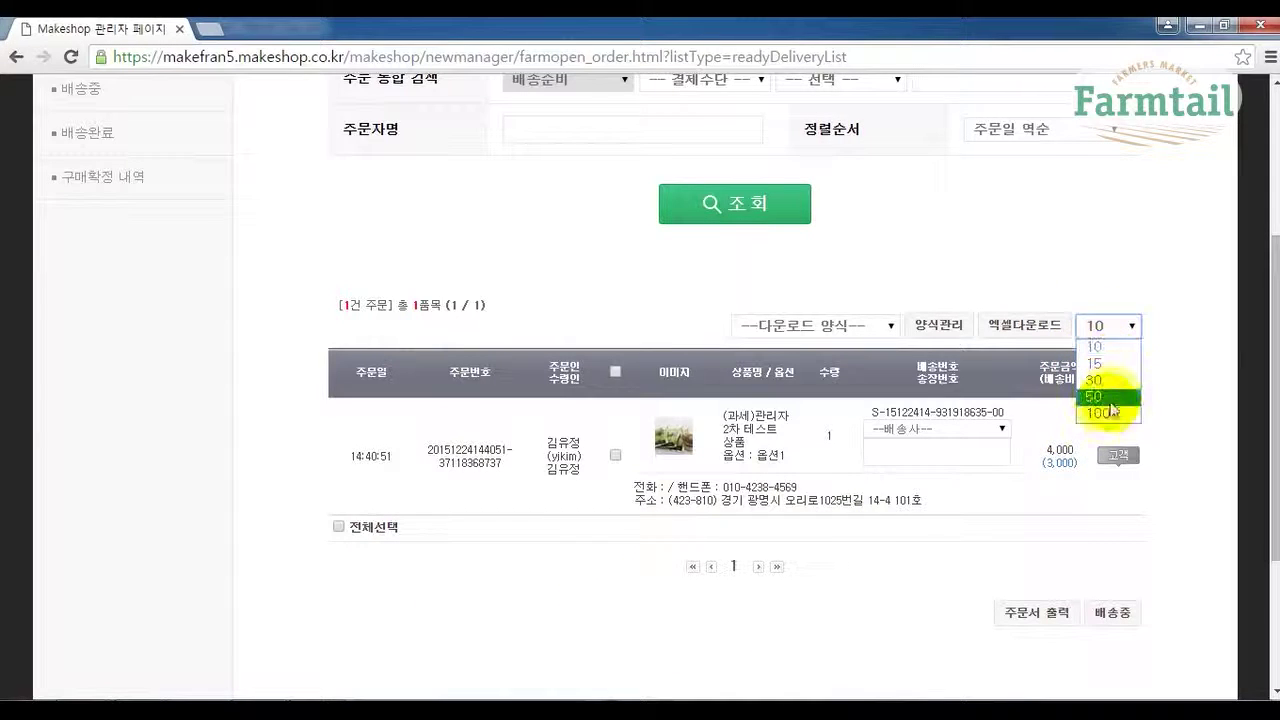
left_click(1177, 378)
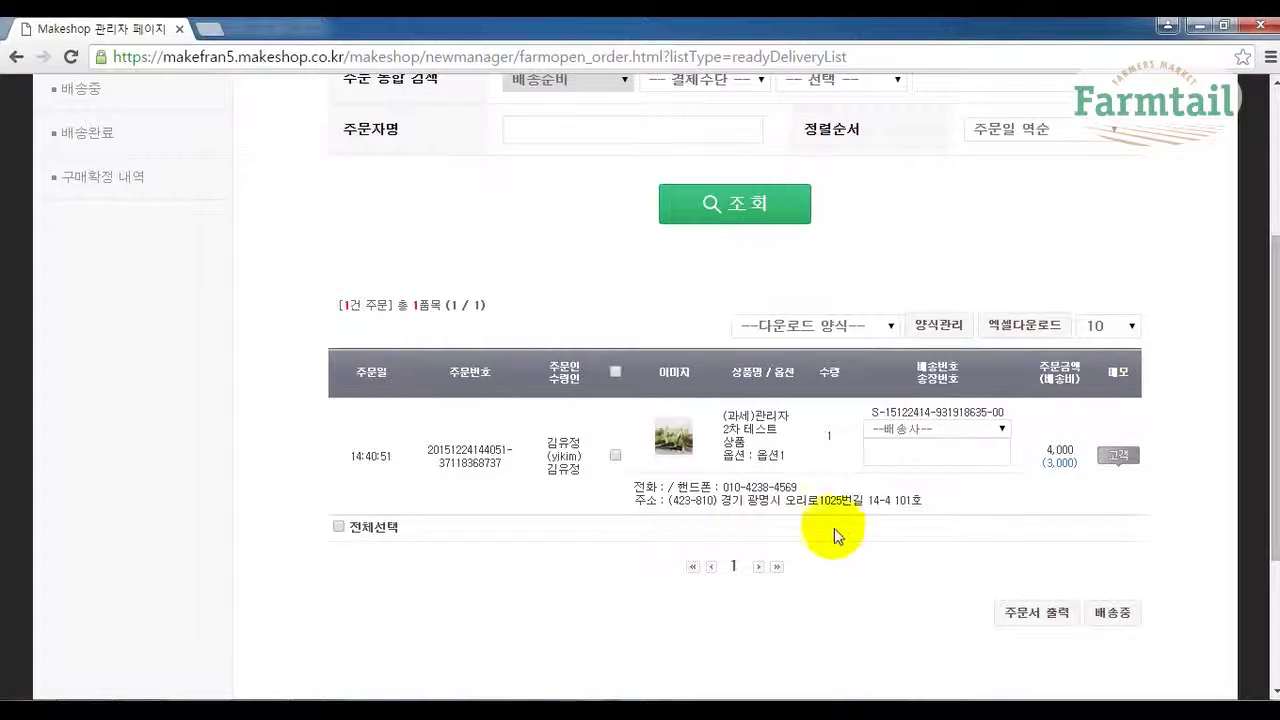
left_click(897, 429)
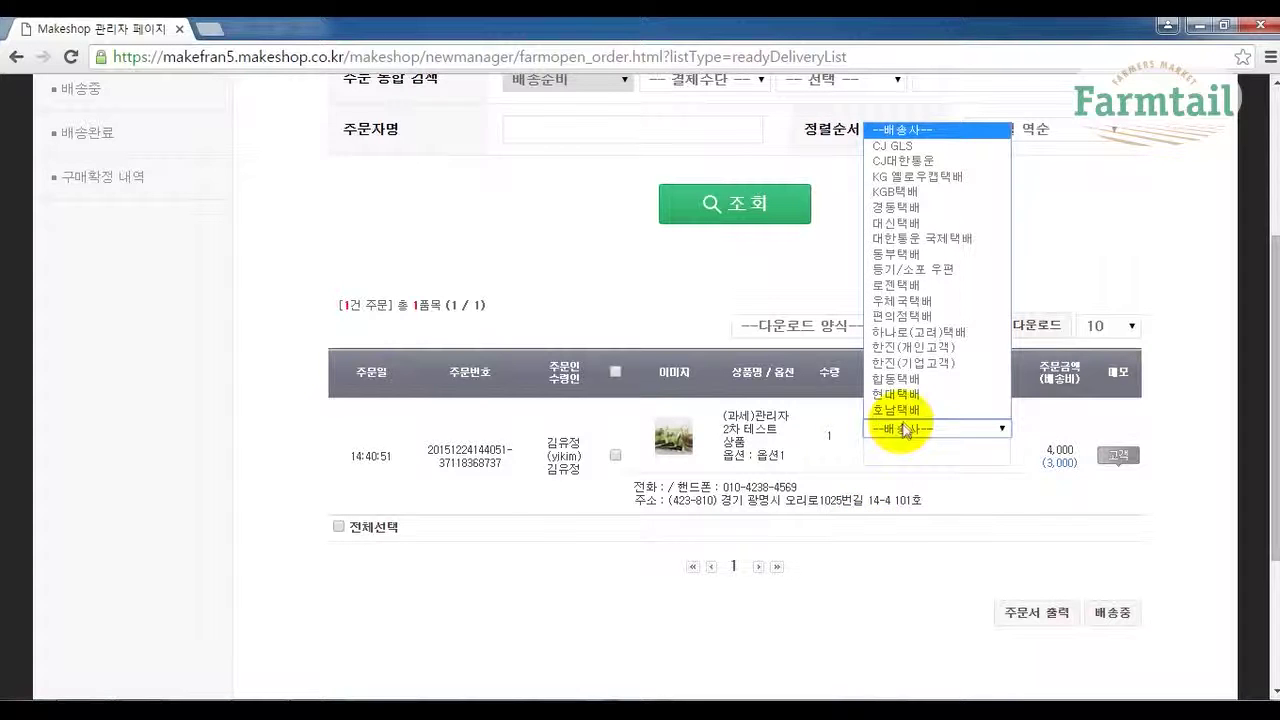
left_click(928, 162)
left_click(919, 453)
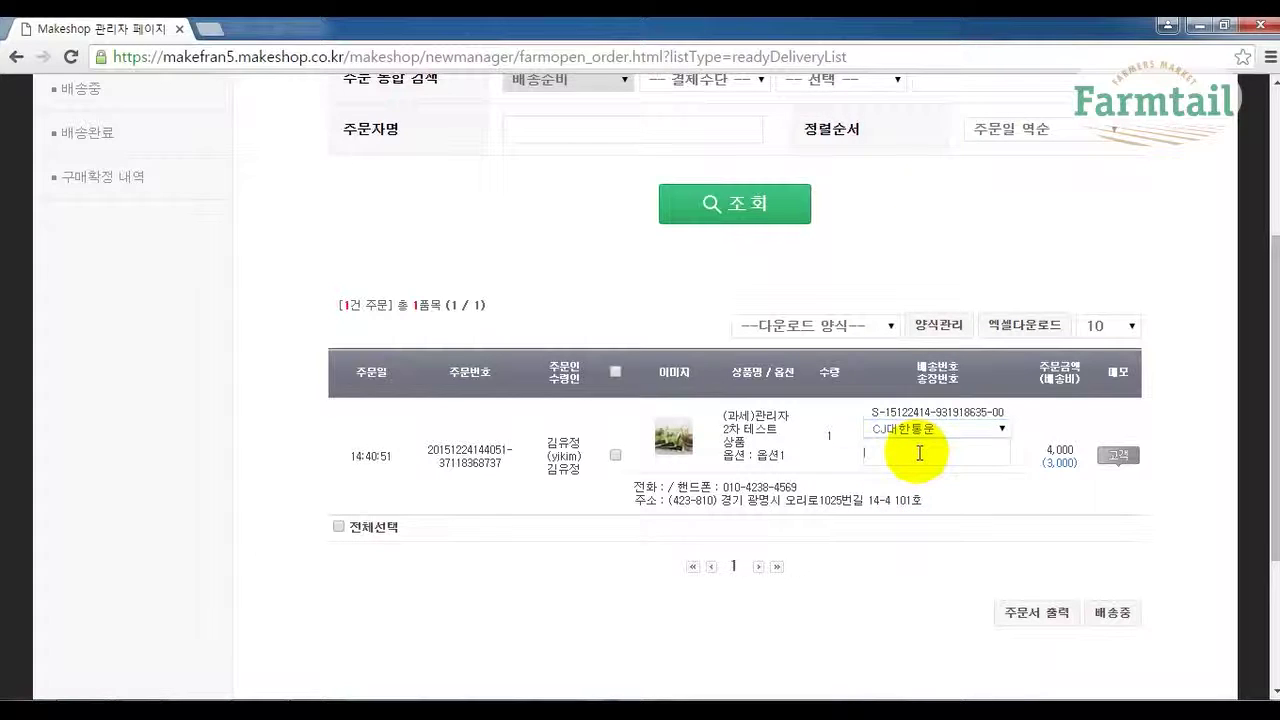
type("123-00-0987")
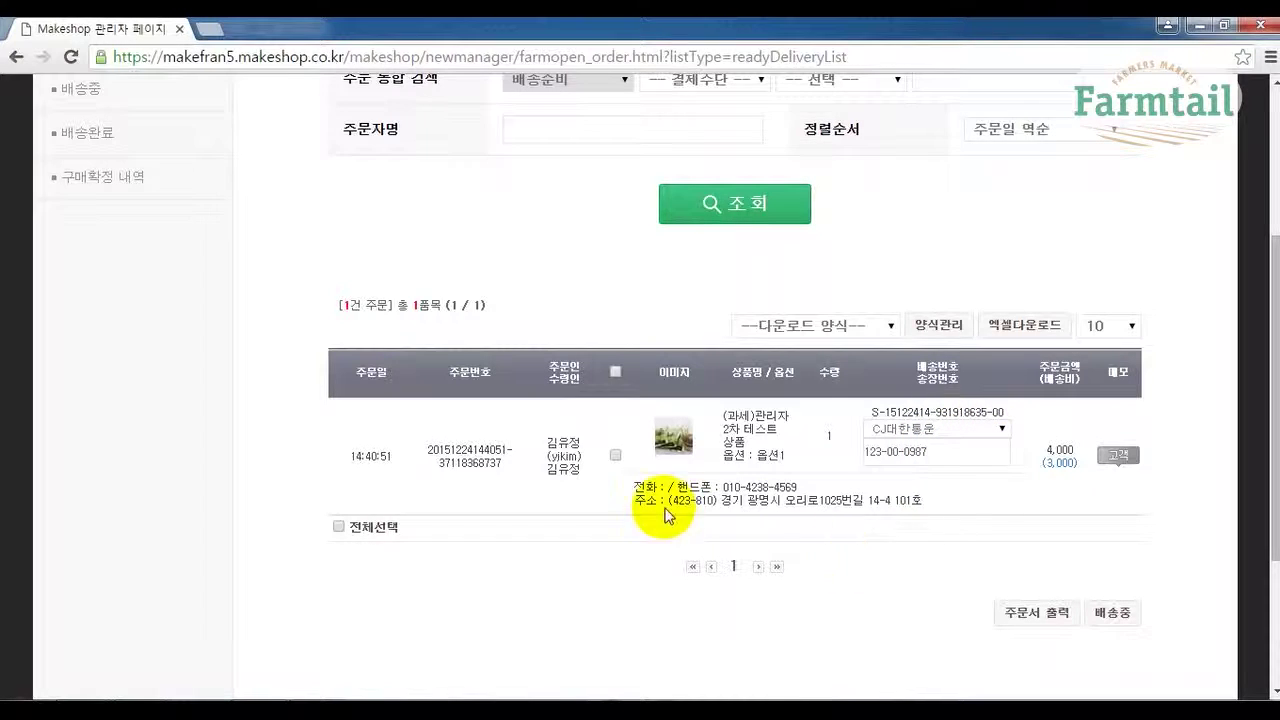
left_click_drag(633, 500, 933, 504)
Change the selected order's status to 배송중 and confirm, emptying the 배송준비 list.
left_click(843, 537)
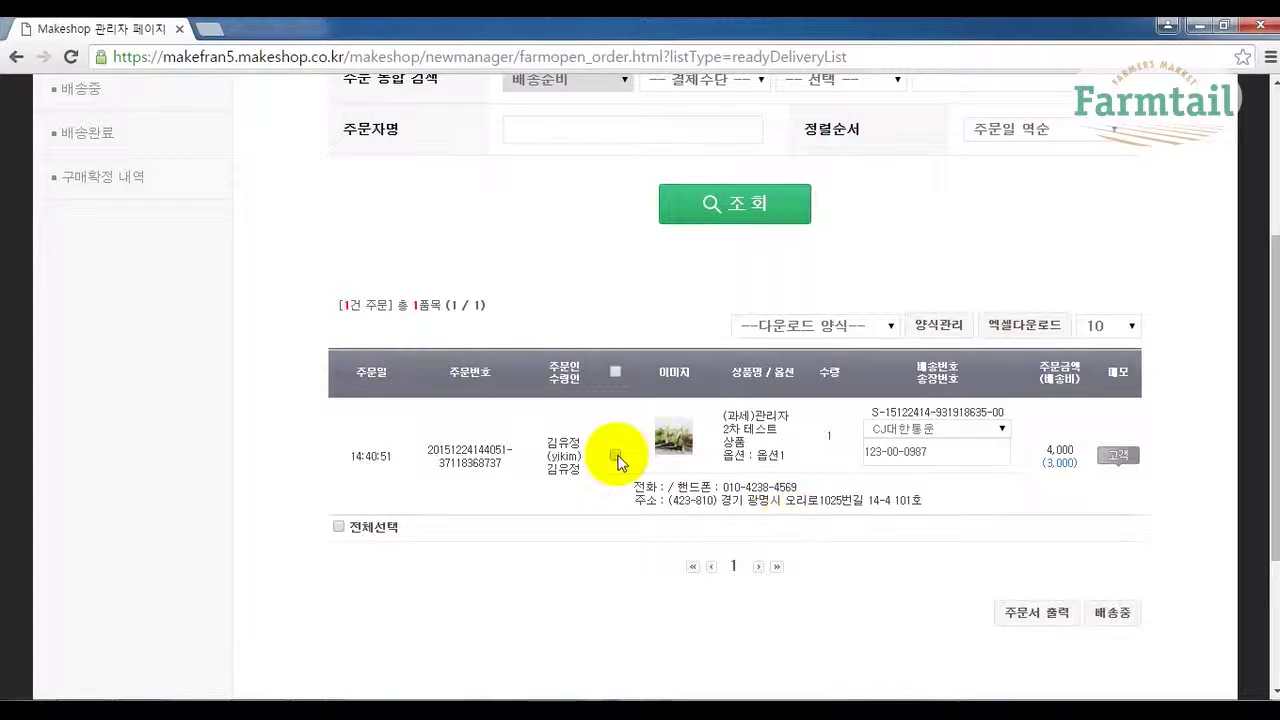
left_click(615, 457)
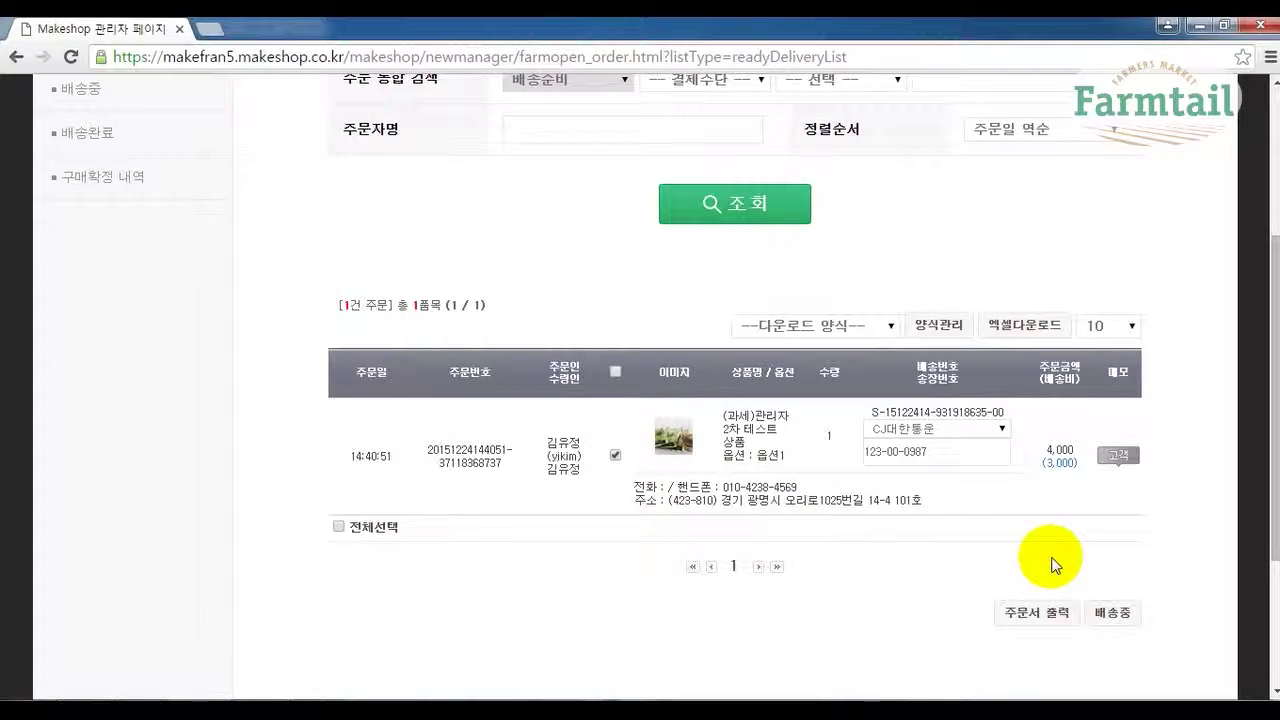
left_click(1114, 616)
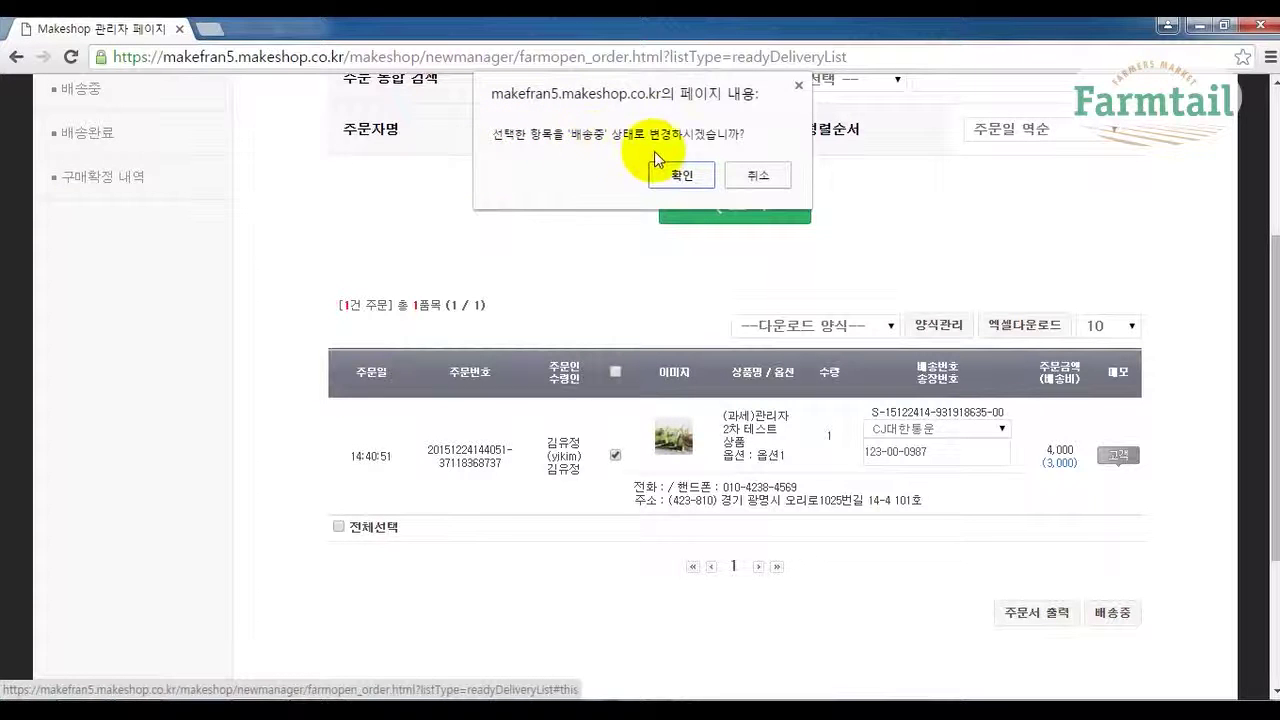
left_click(678, 178)
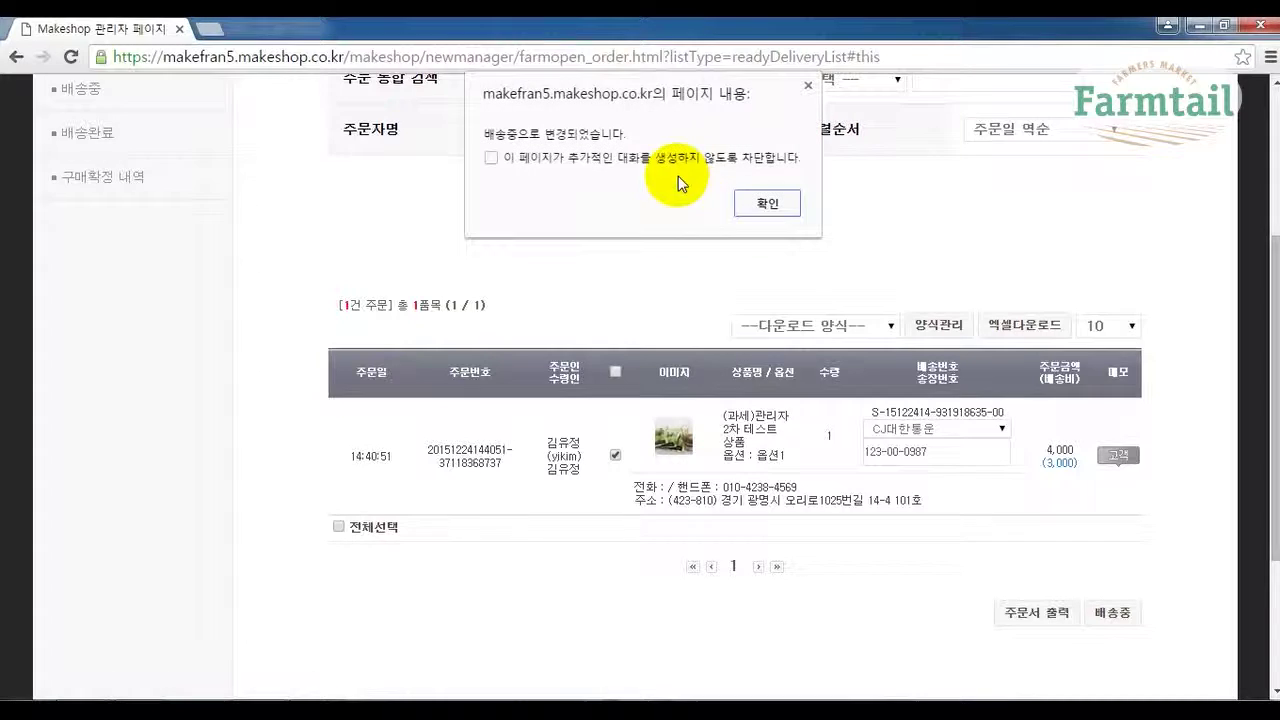
left_click(768, 204)
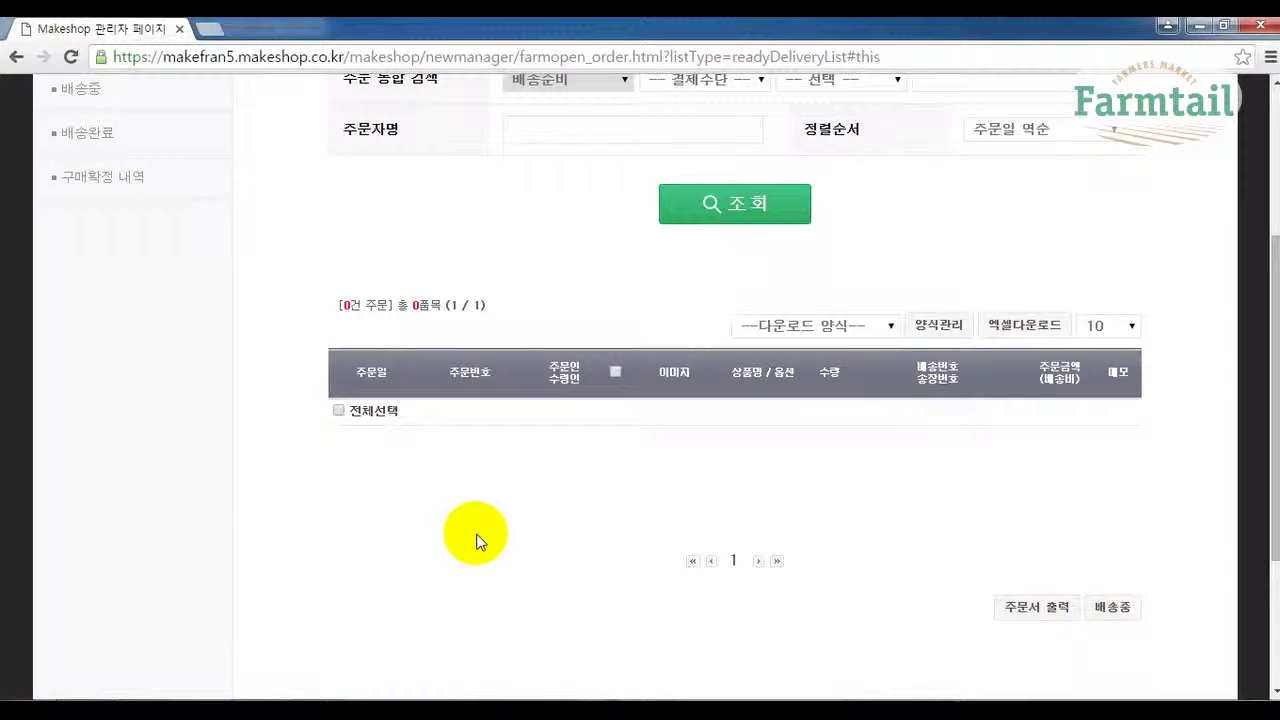
Search the 배송중 list for 2015-12-24, showing the one CJ대한통운 shipment.
scroll(498, 567, "up", 3)
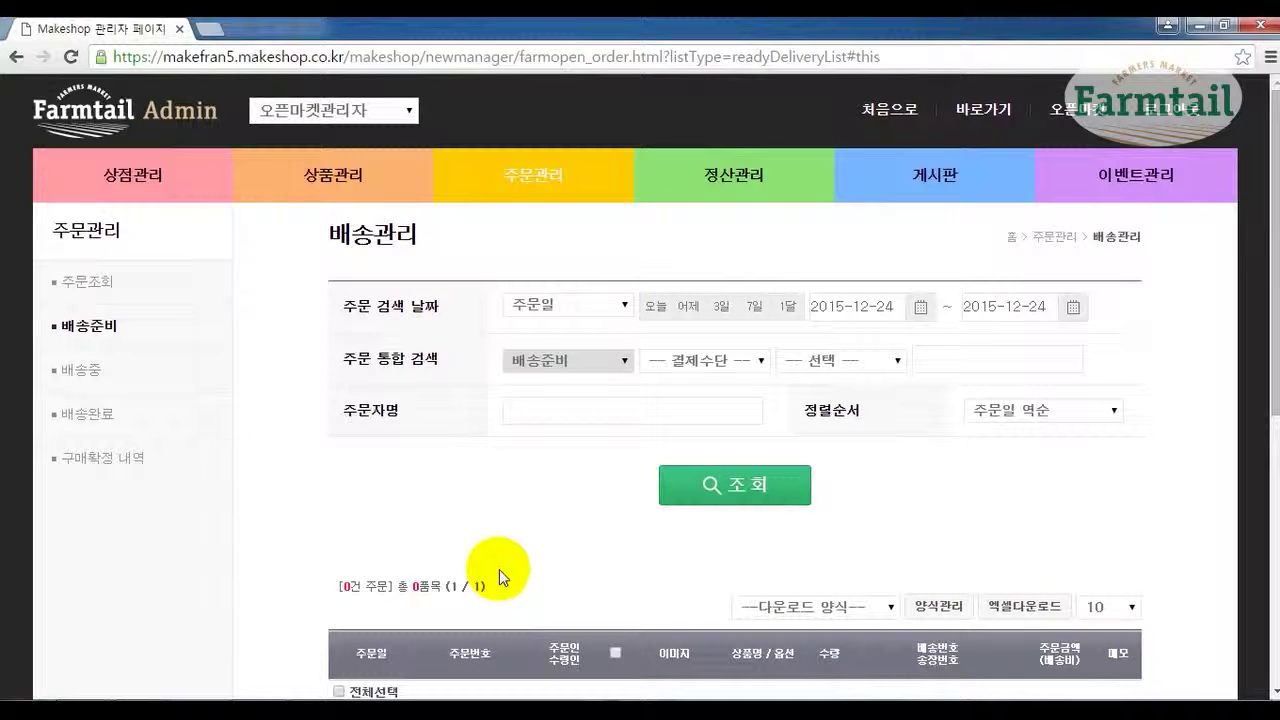
left_click(88, 376)
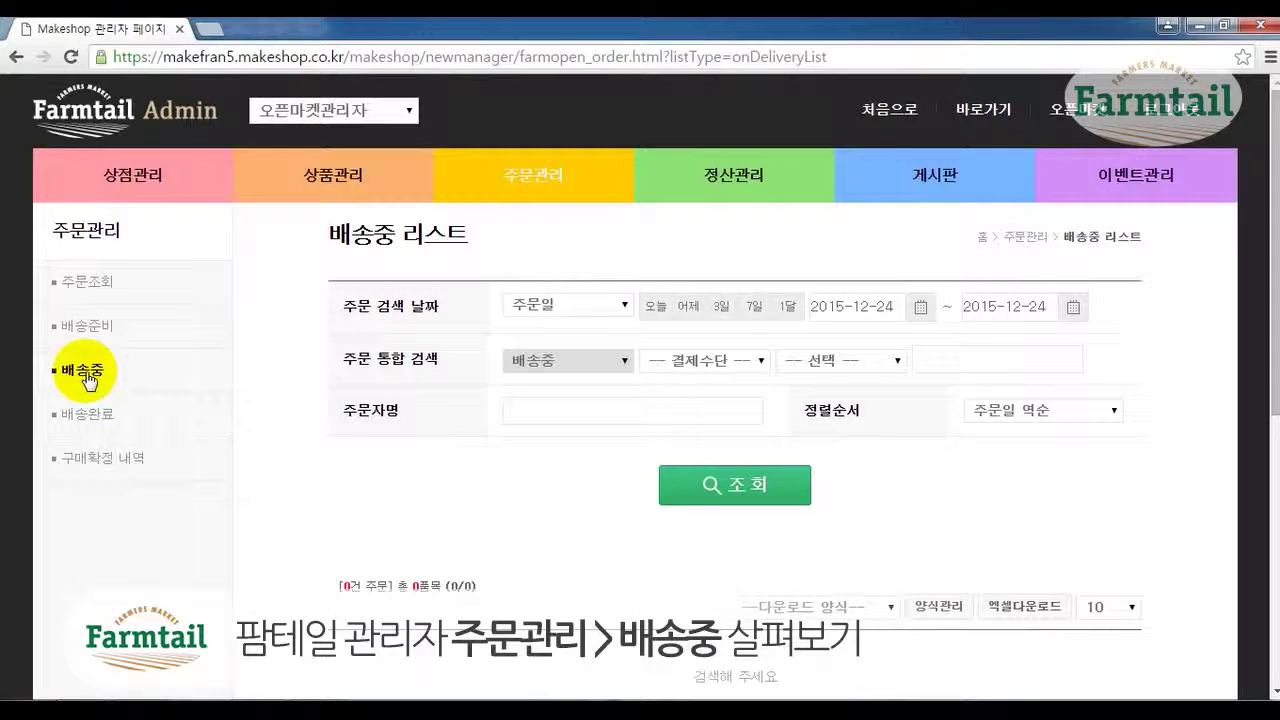
scroll(368, 520, "down", 1)
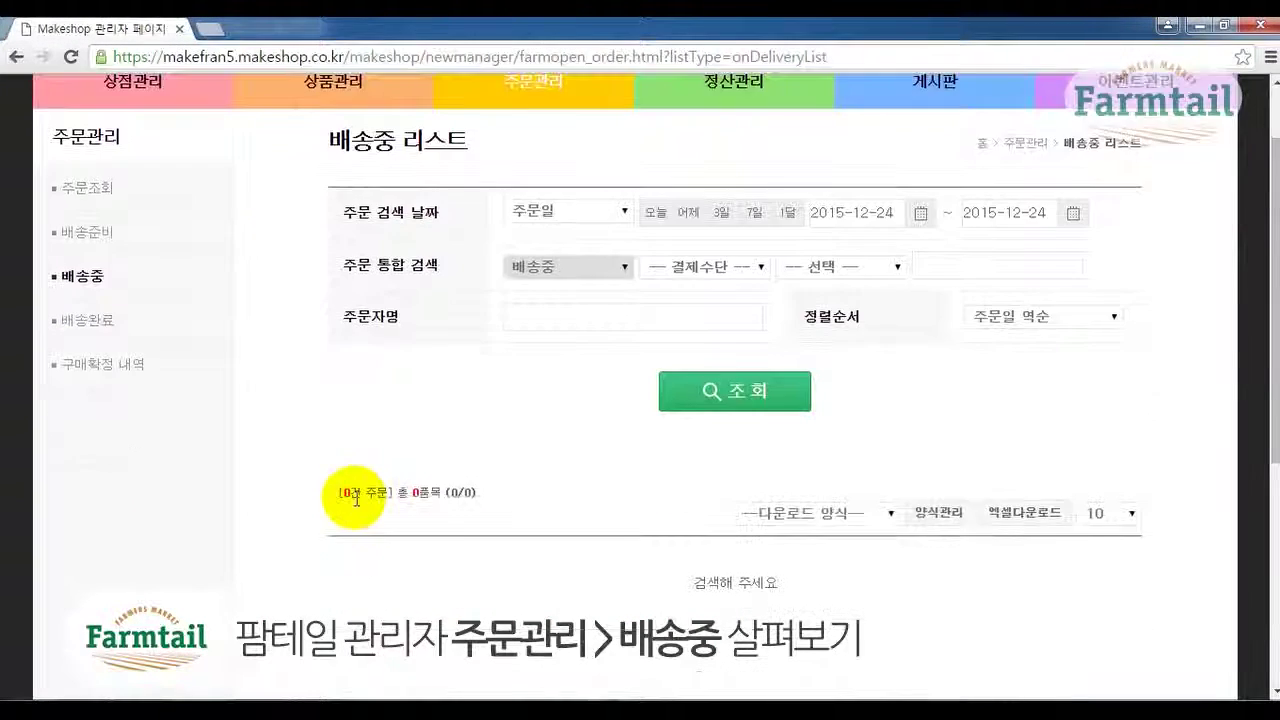
left_click(760, 398)
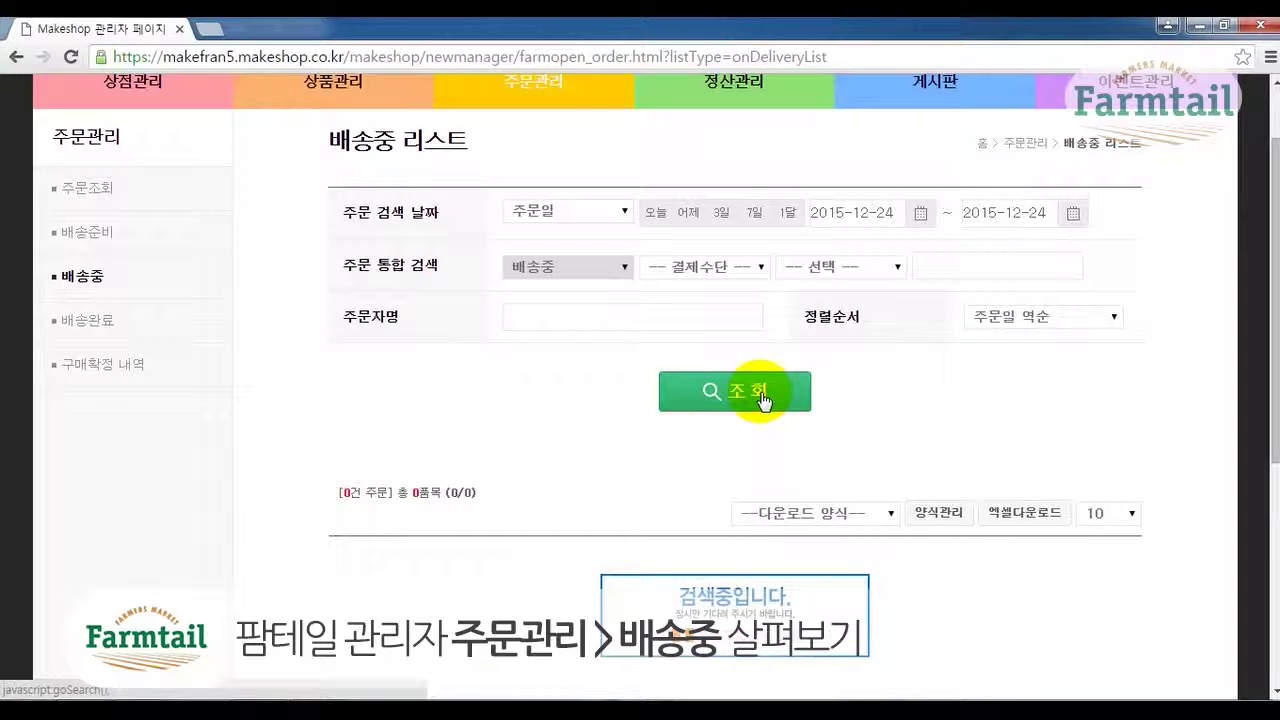
scroll(303, 407, "down", 2)
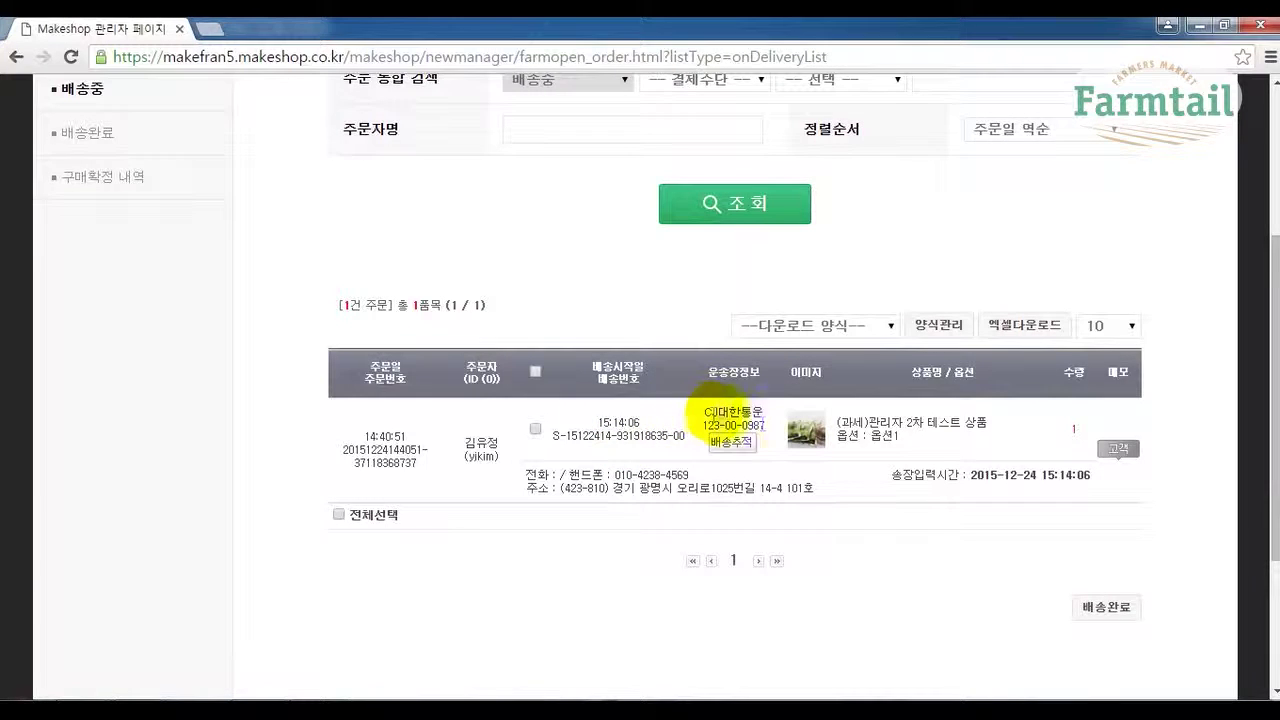
left_click(760, 408)
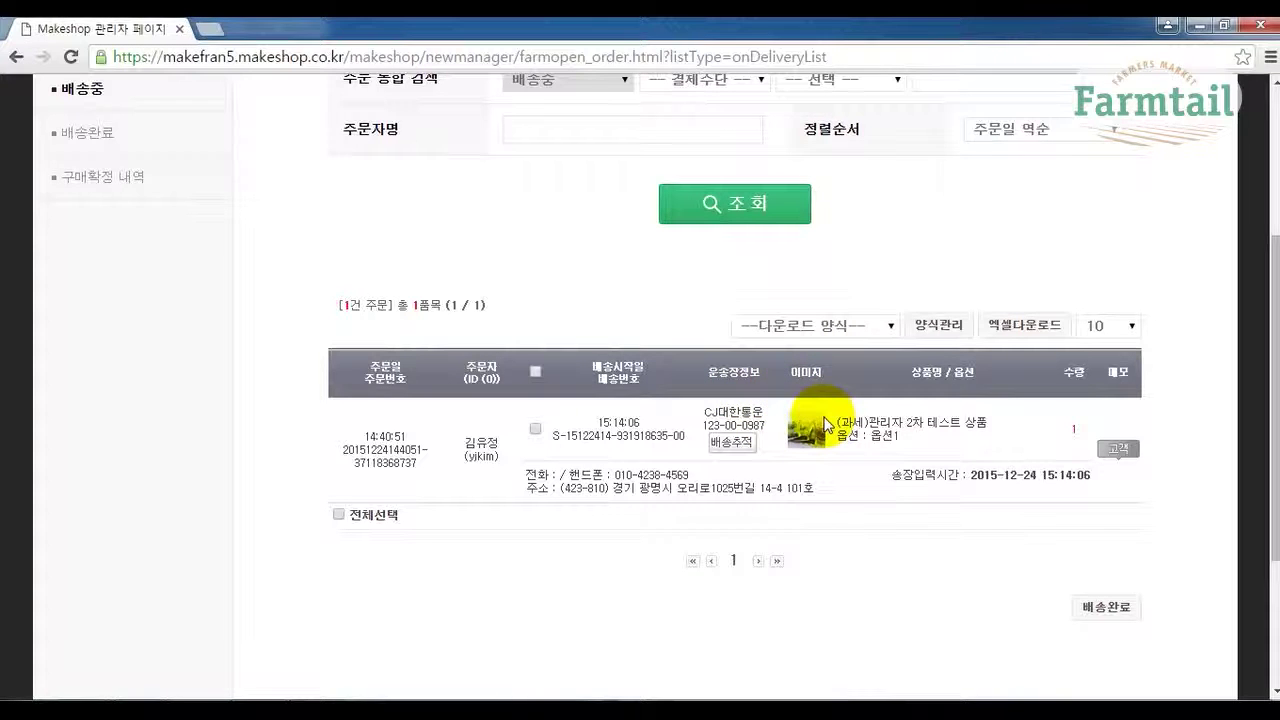
left_click(740, 441)
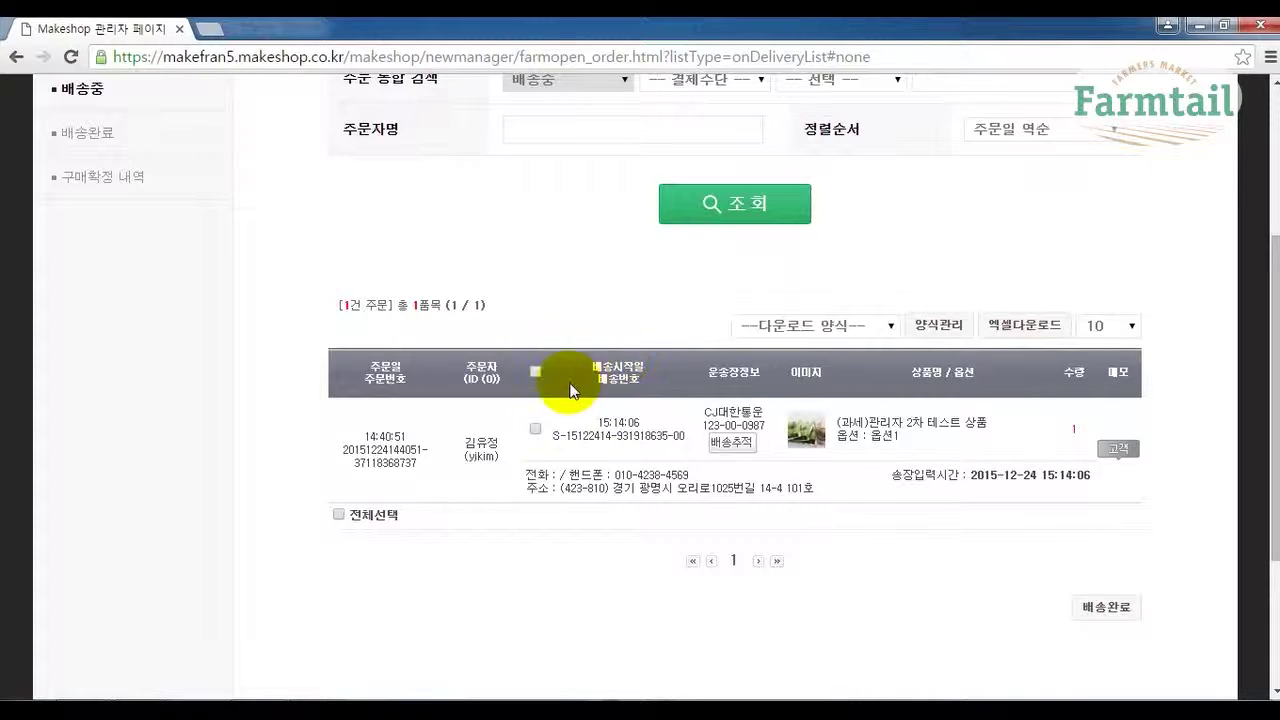
Change the shipping order's status to 배송완료 and confirm both prompts.
left_click(535, 429)
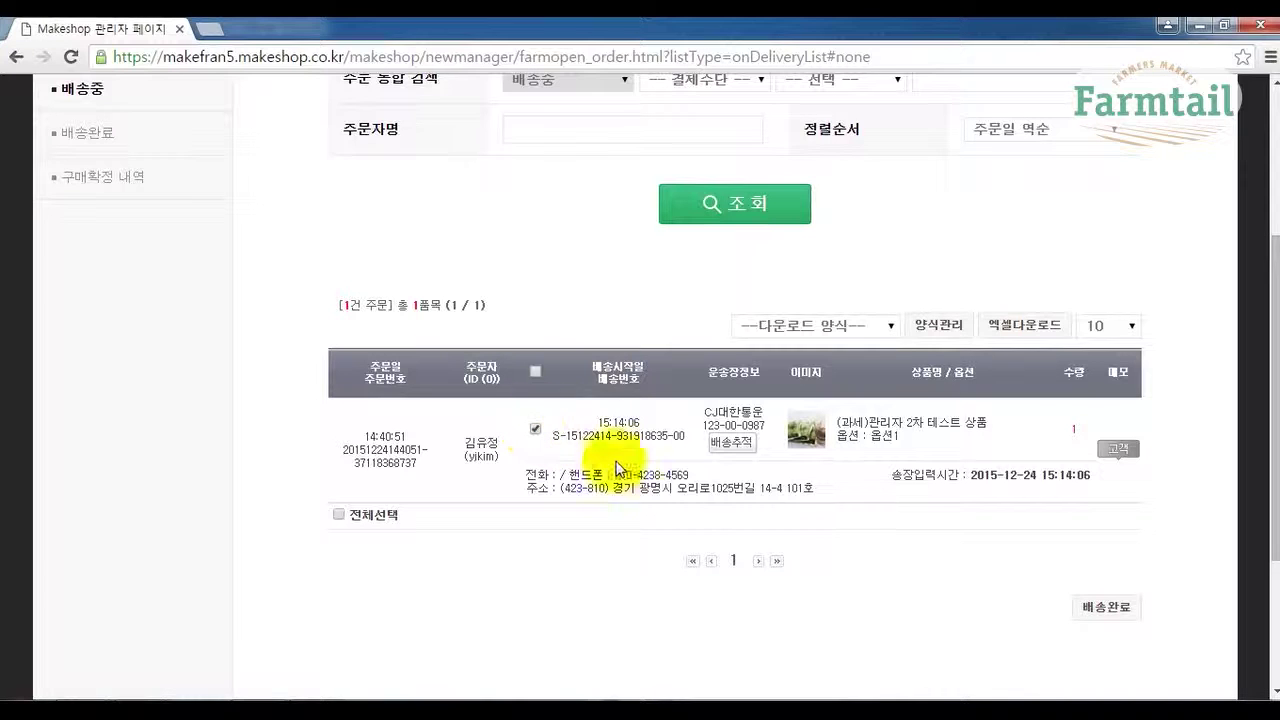
left_click(1107, 612)
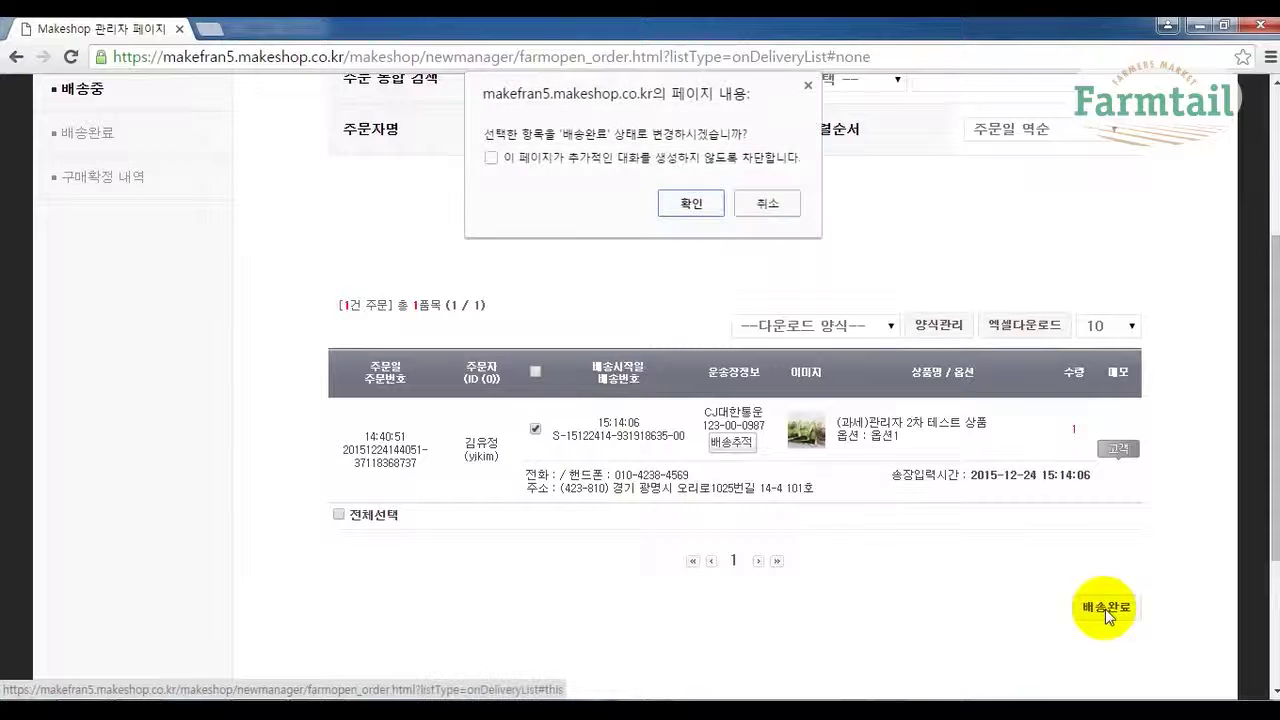
left_click(697, 208)
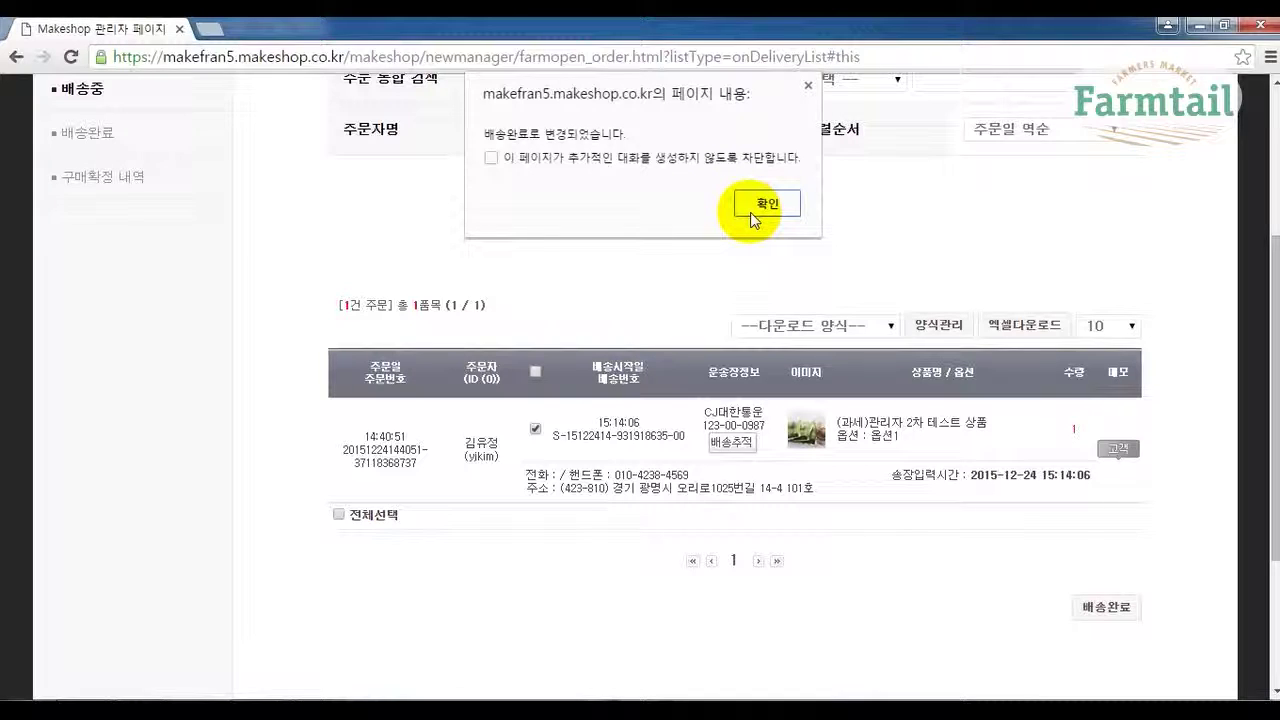
left_click(752, 212)
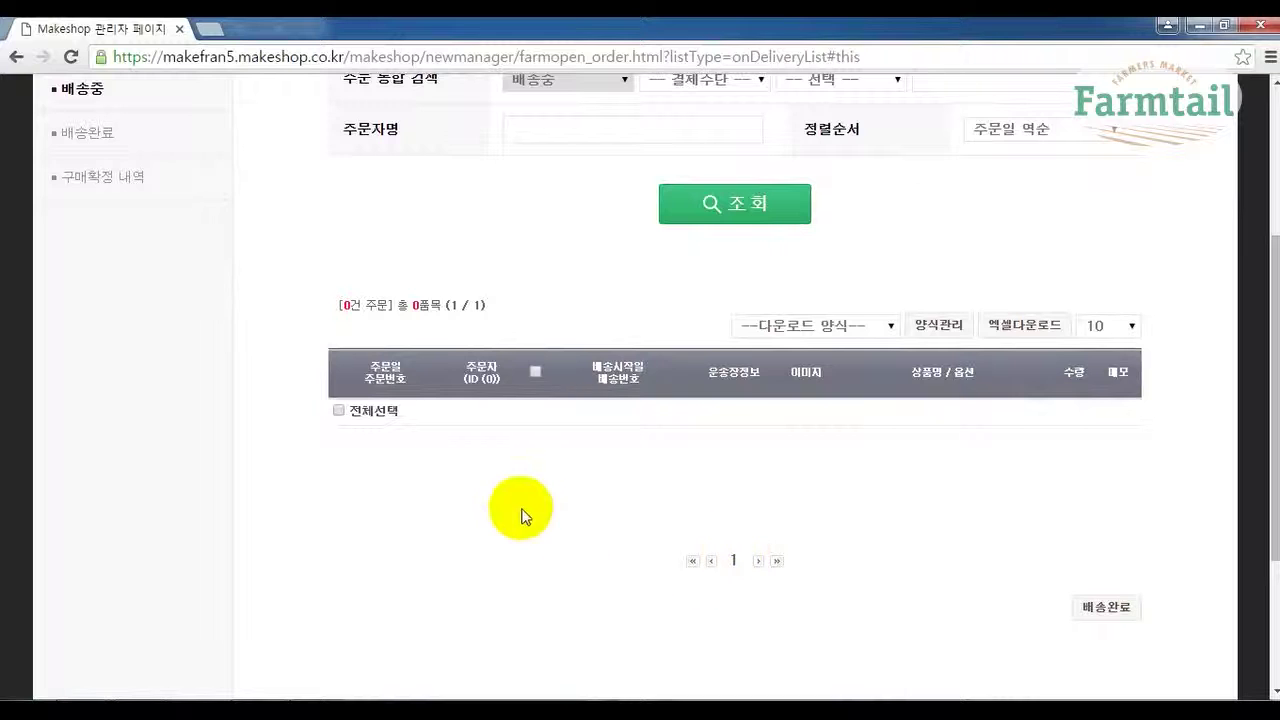
scroll(194, 287, "up", 2)
Search the 배송완료 list, showing the delivered CJ대한통운 order with quantity 1.
left_click(84, 321)
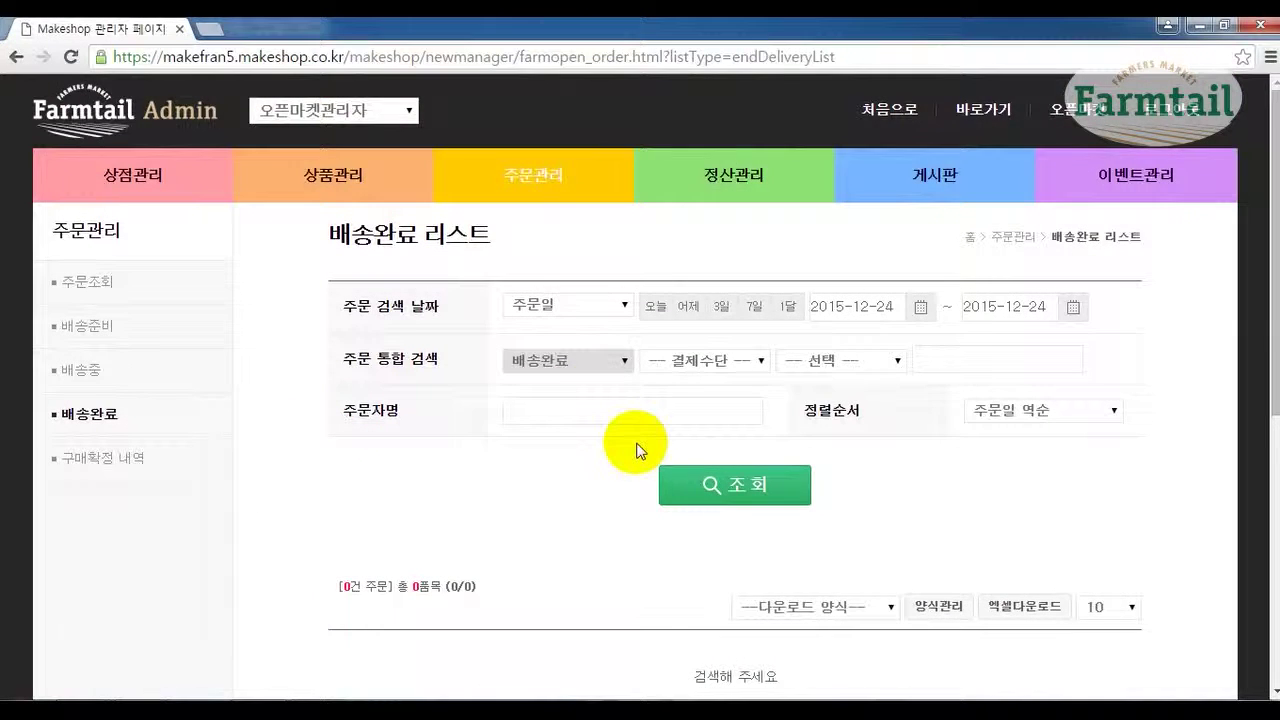
scroll(643, 444, "down", 1)
left_click(697, 402)
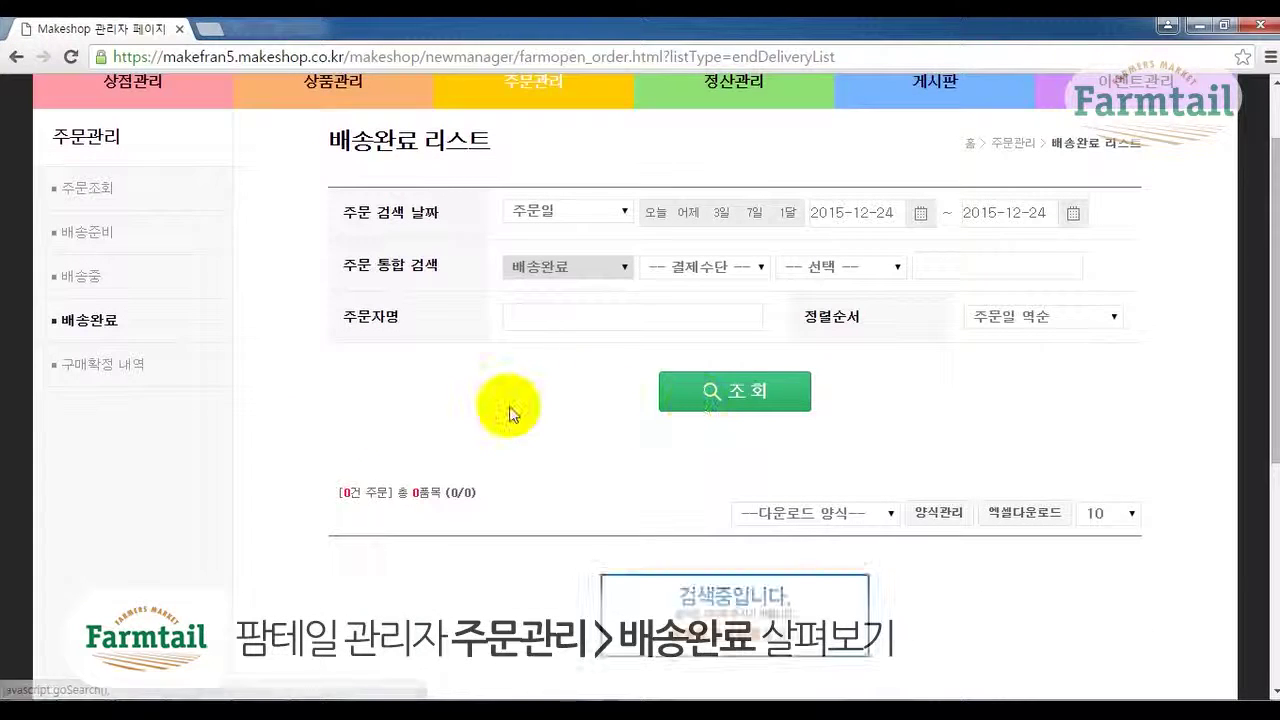
scroll(509, 406, "down", 1)
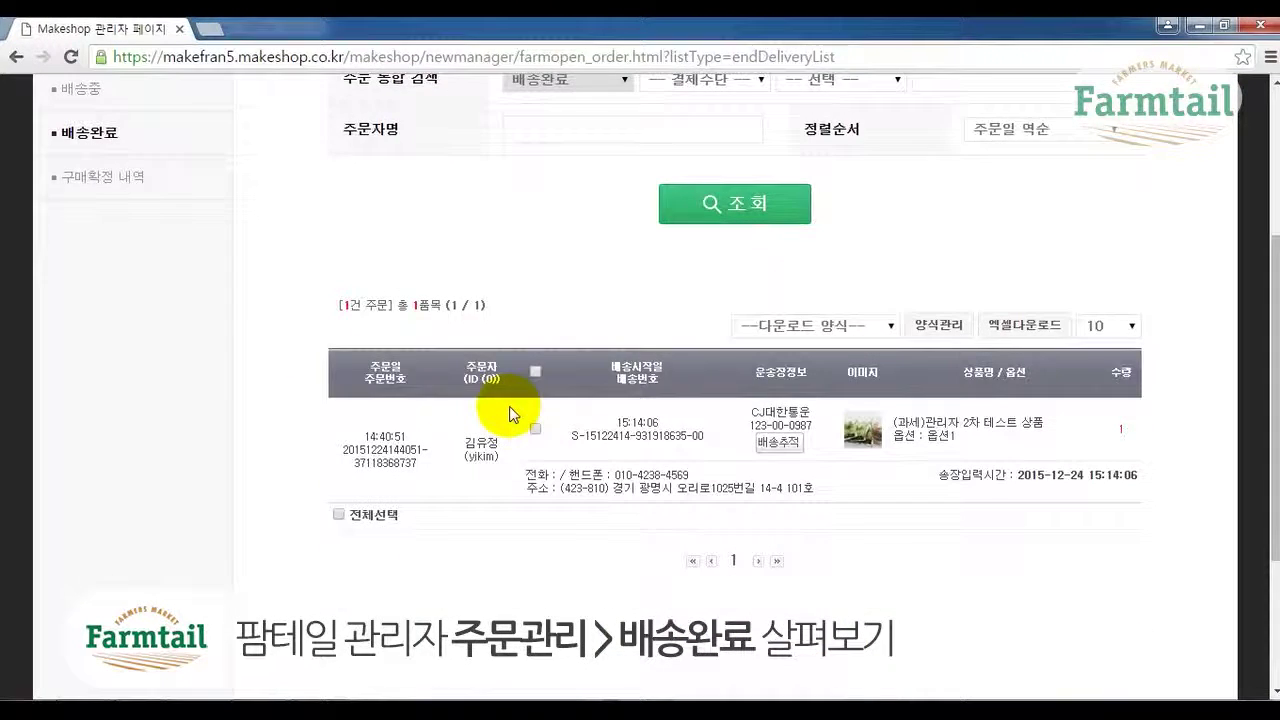
scroll(509, 406, "down", 1)
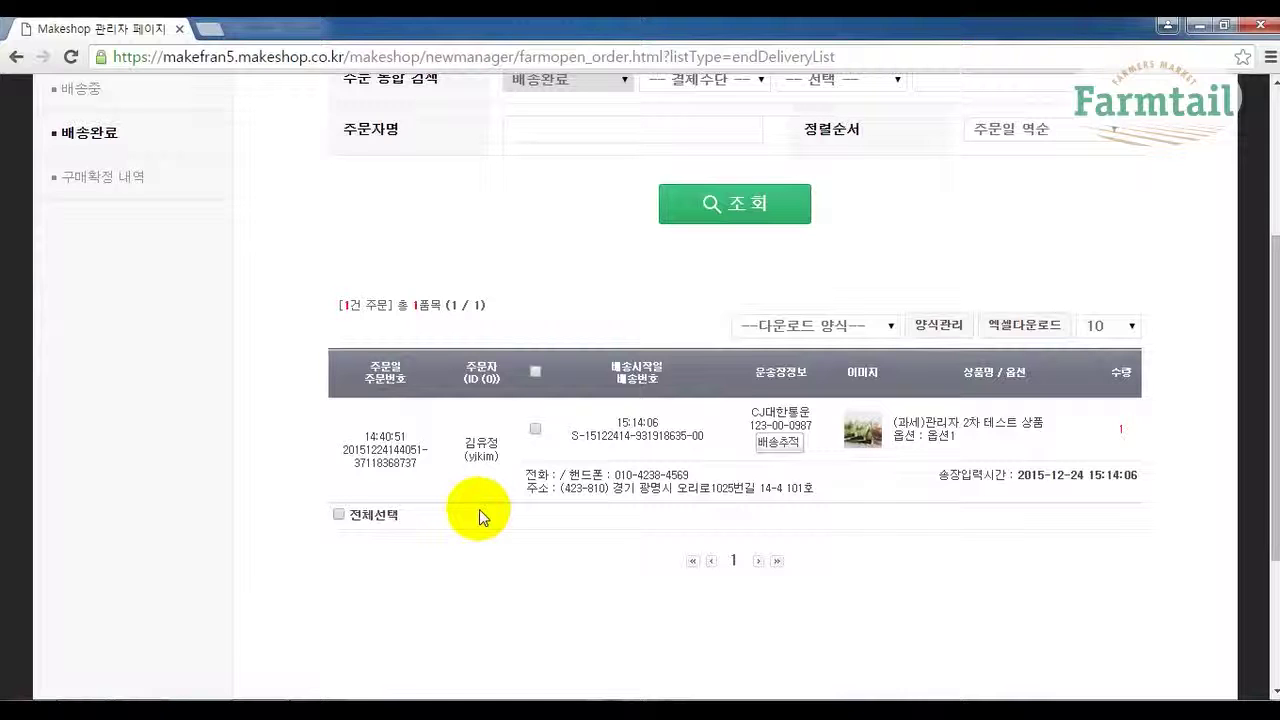
scroll(478, 509, "up", 3)
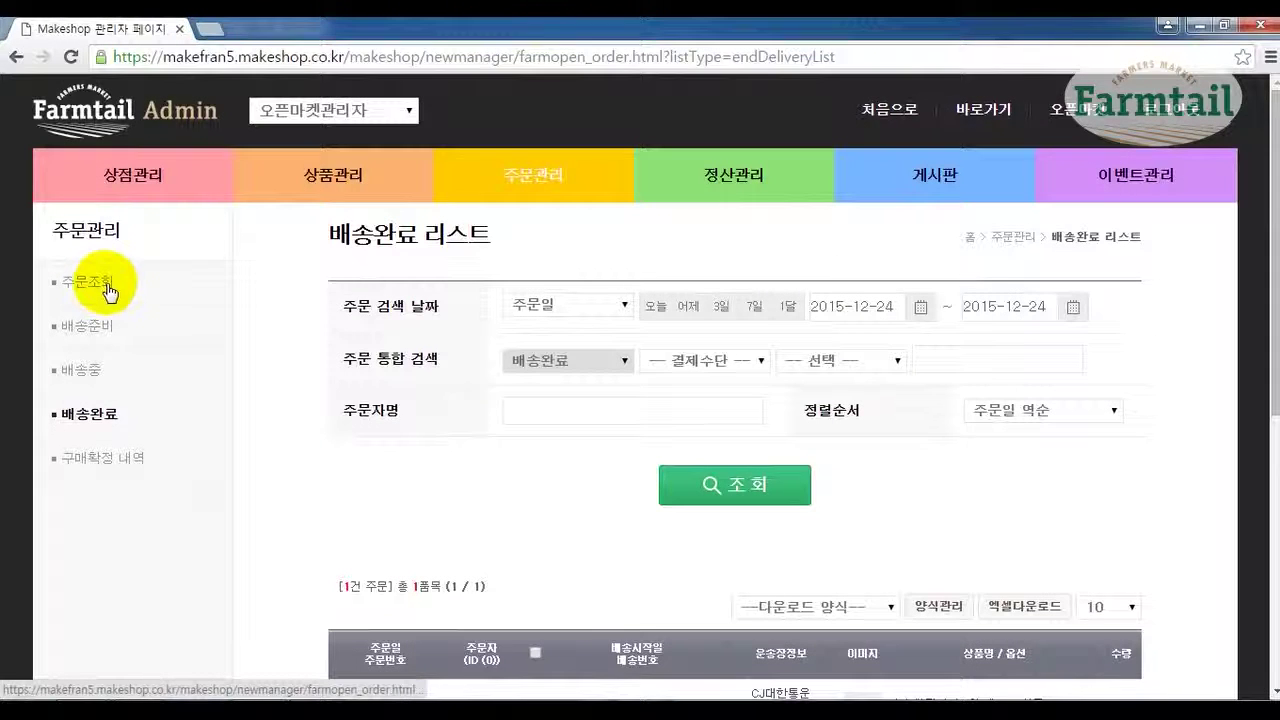
scroll(479, 480, "down", 3)
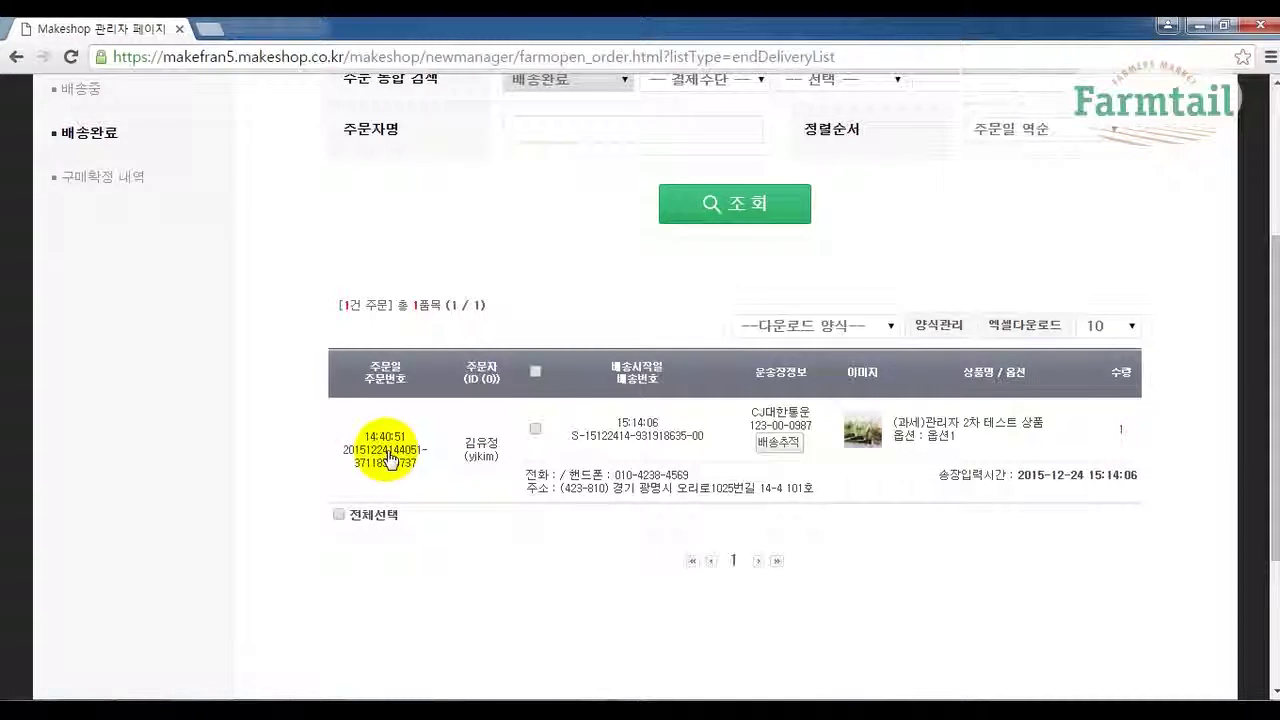
left_click(389, 460)
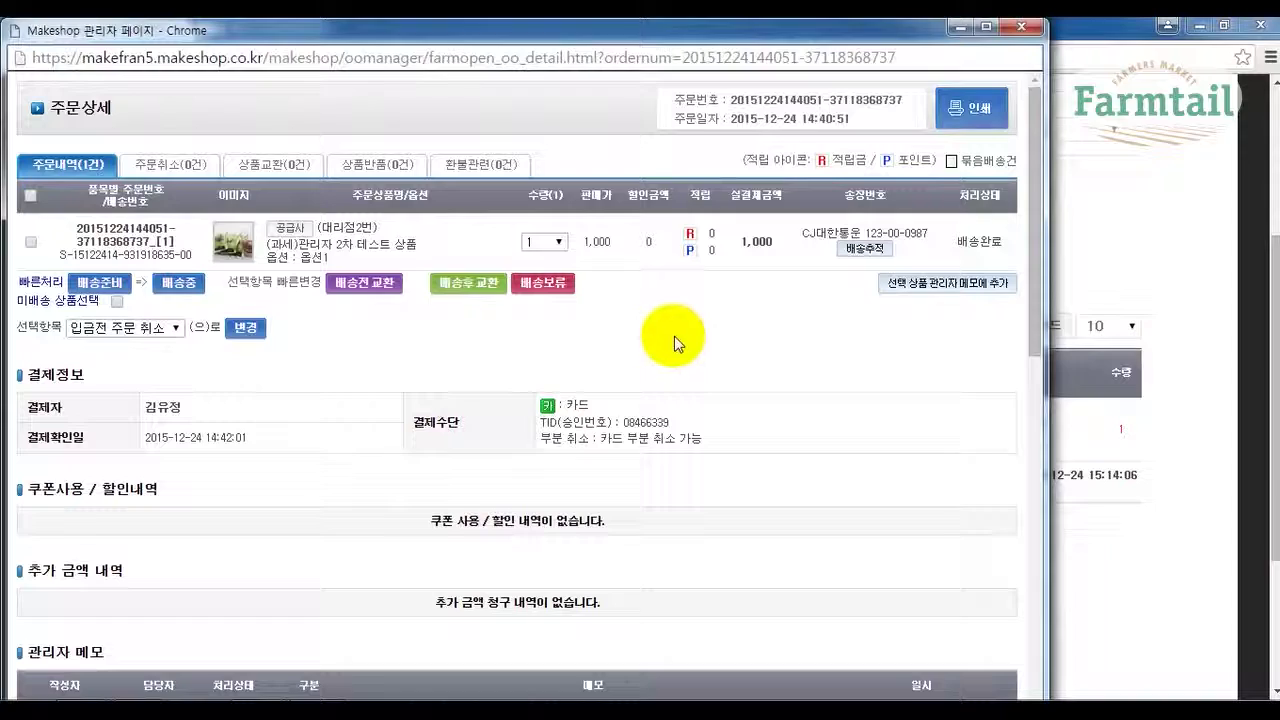
left_click_drag(757, 32, 897, 41)
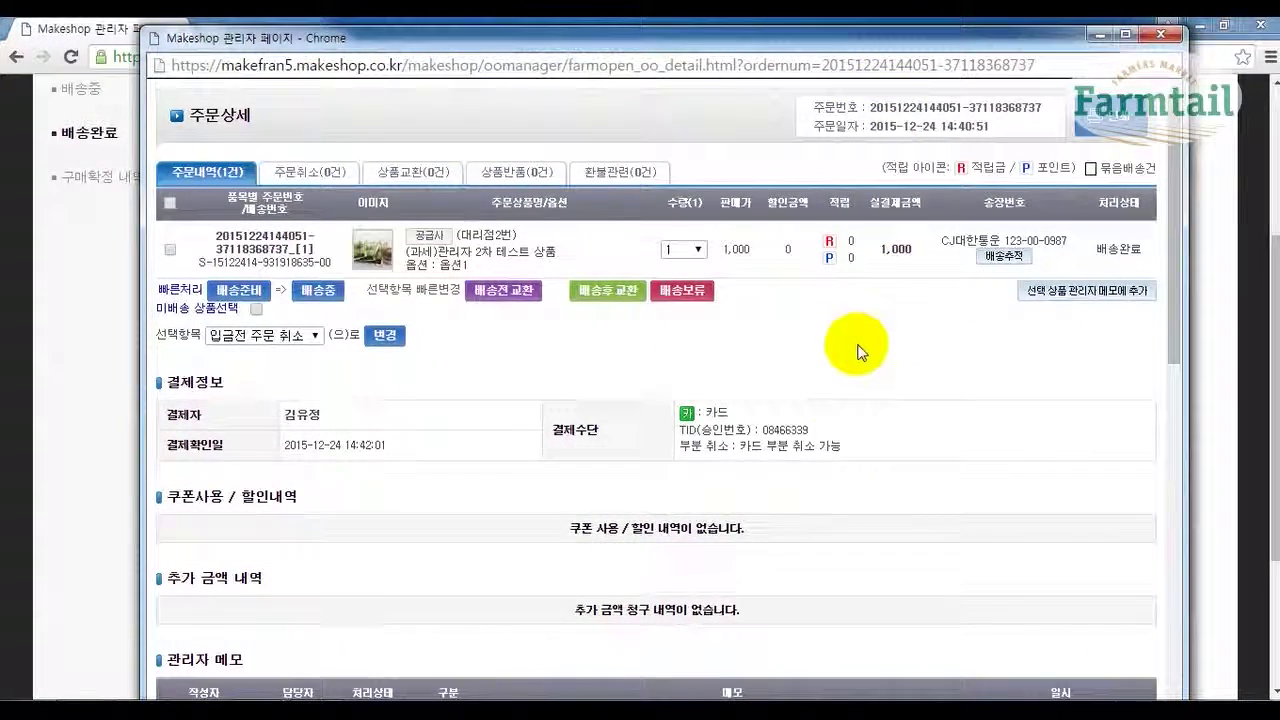
scroll(857, 350, "down", 9)
scroll(840, 350, "down", 1)
scroll(834, 340, "up", 10)
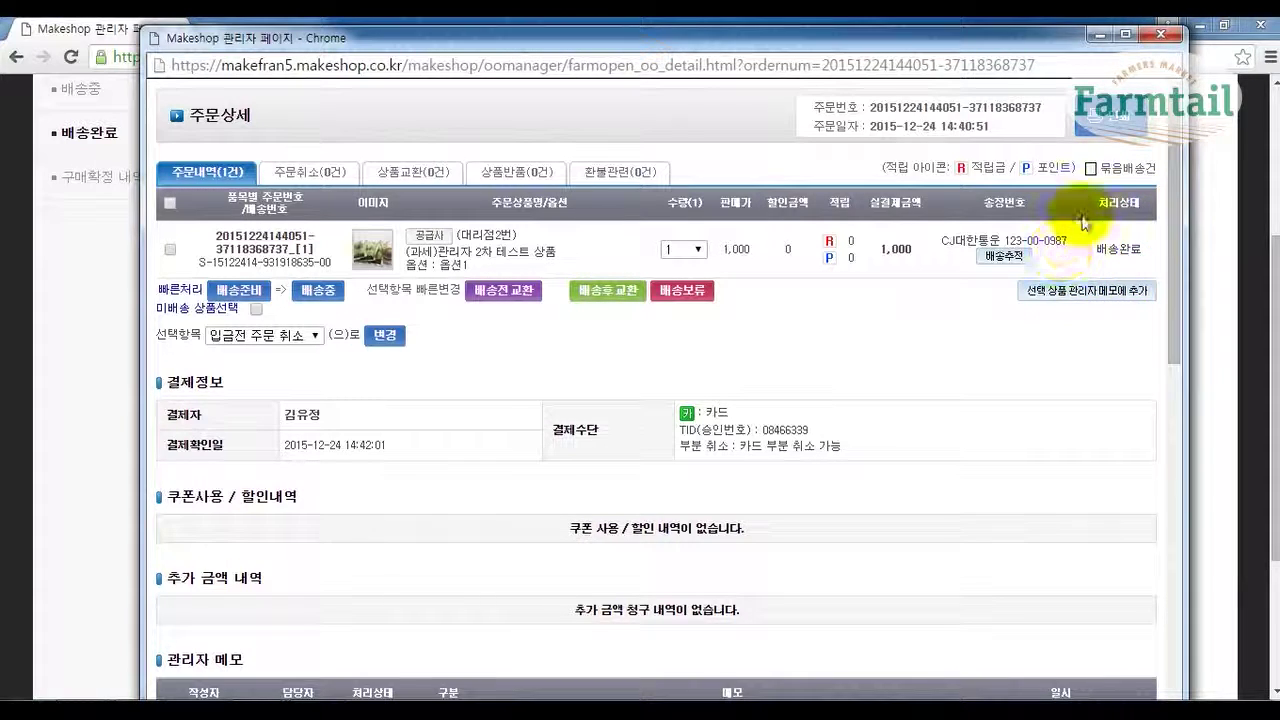
left_click(1157, 37)
scroll(296, 374, "up", 2)
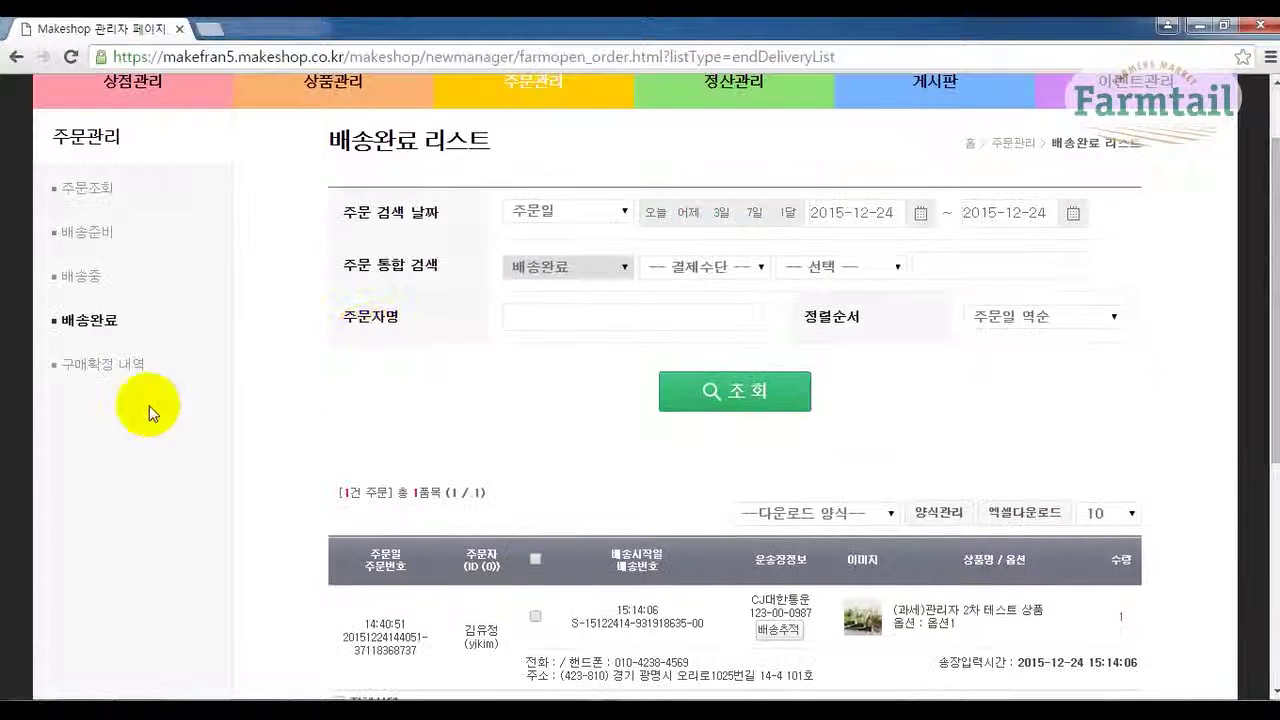
Search the 구매확정 purchase-confirmed history, find no orders, and return to the 주문조회 page.
left_click(136, 376)
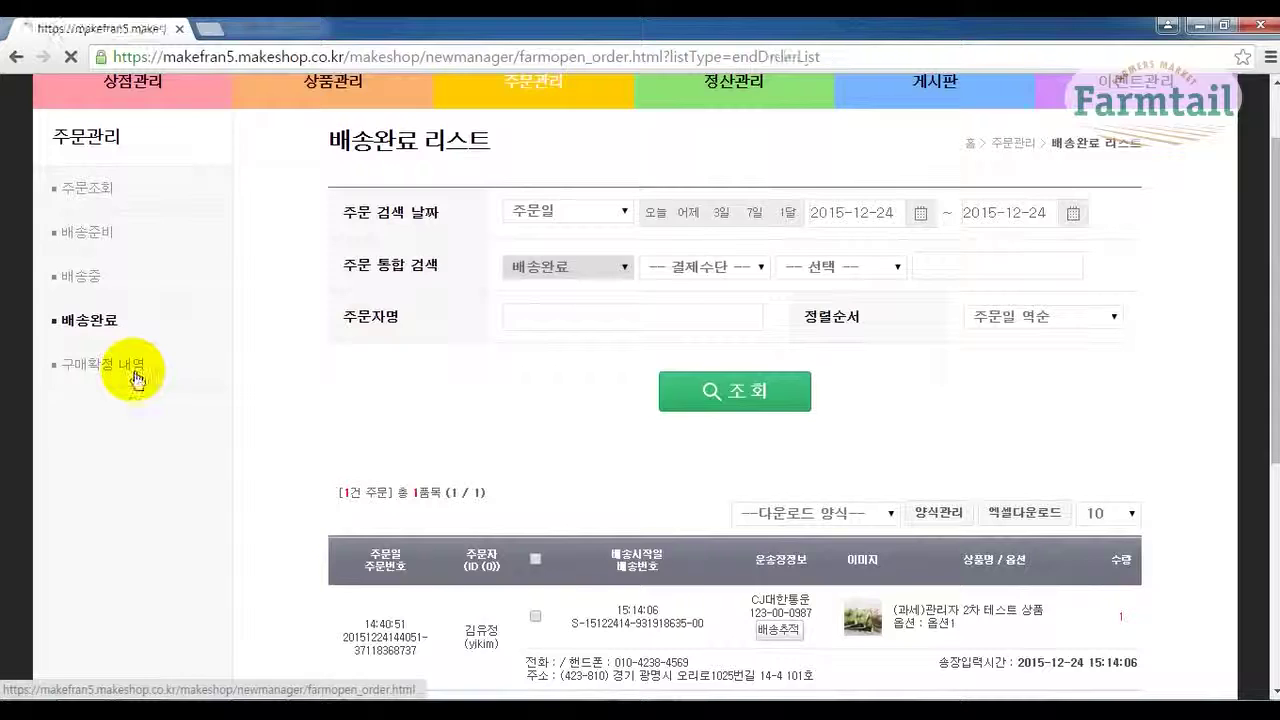
scroll(341, 473, "down", 1)
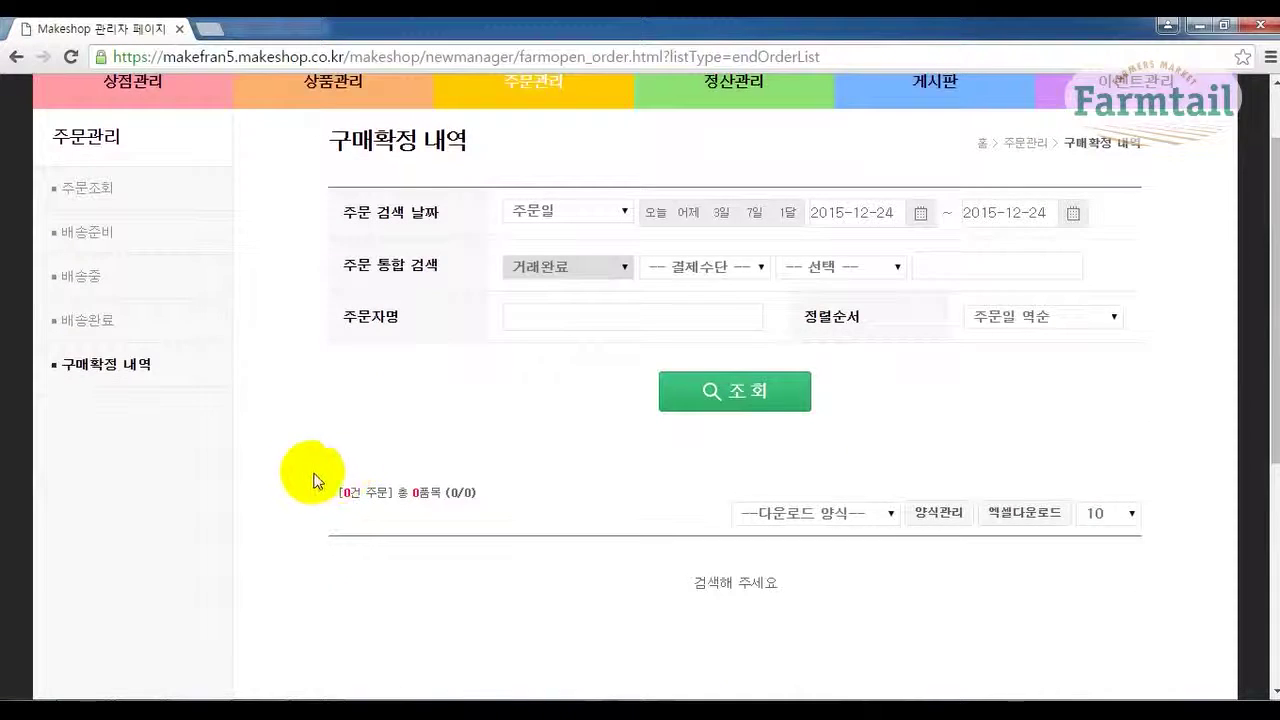
scroll(312, 480, "down", 1)
left_click(698, 300)
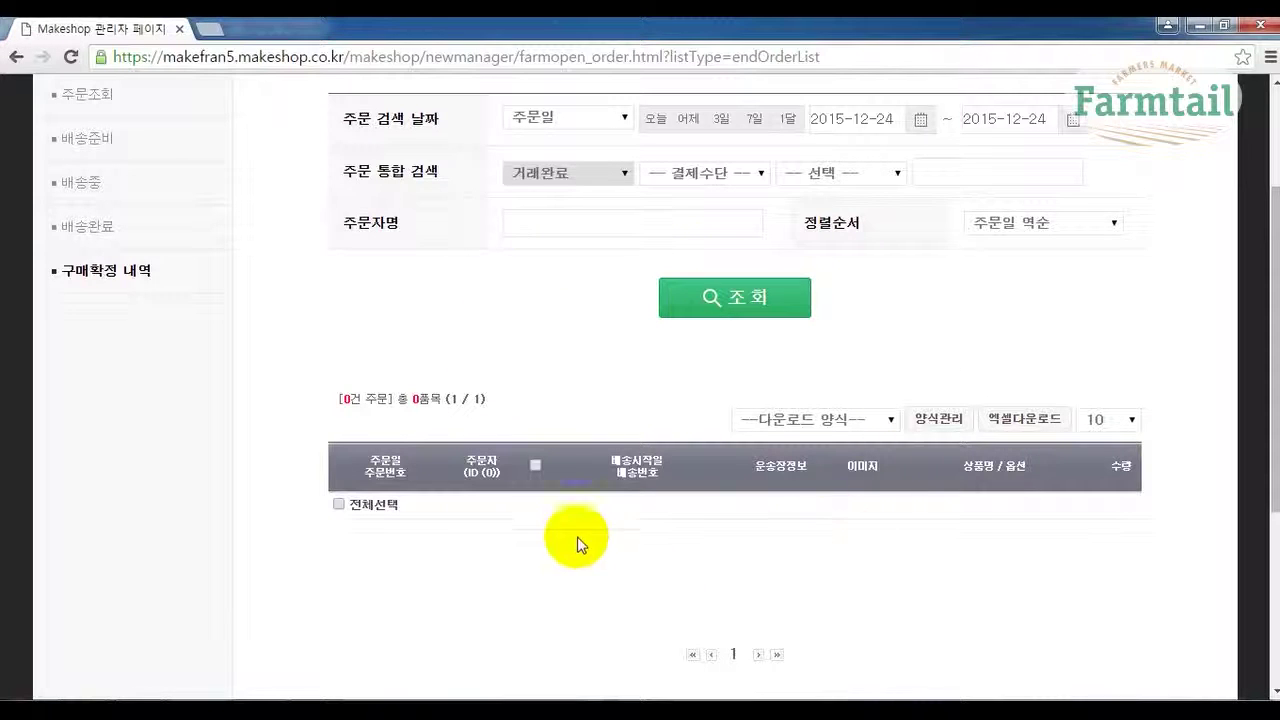
scroll(594, 306, "up", 2)
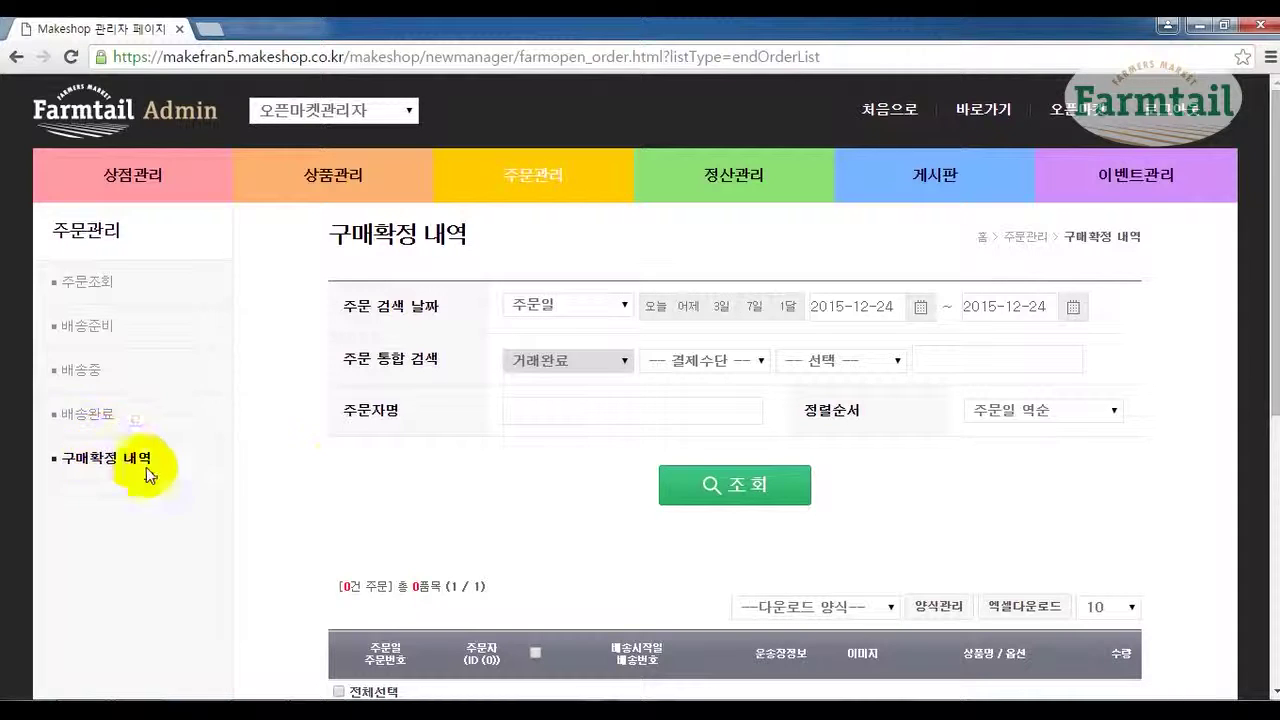
scroll(470, 469, "down", 2)
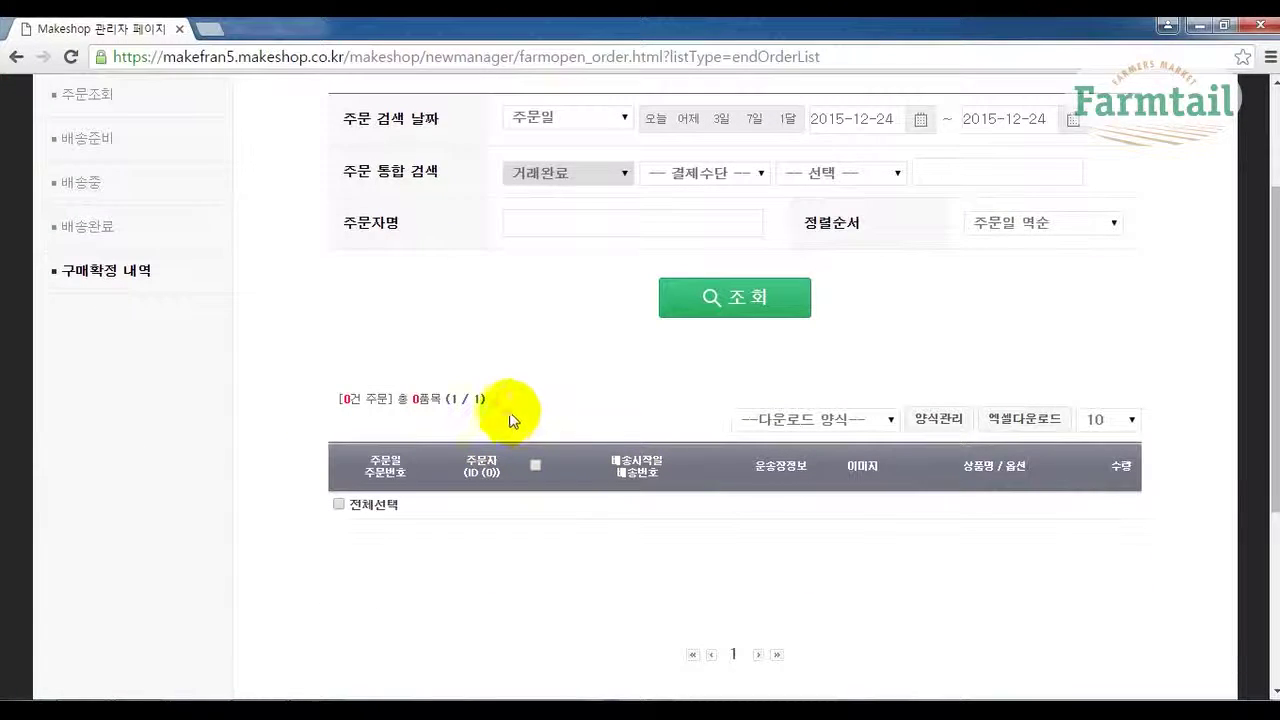
scroll(531, 411, "up", 2)
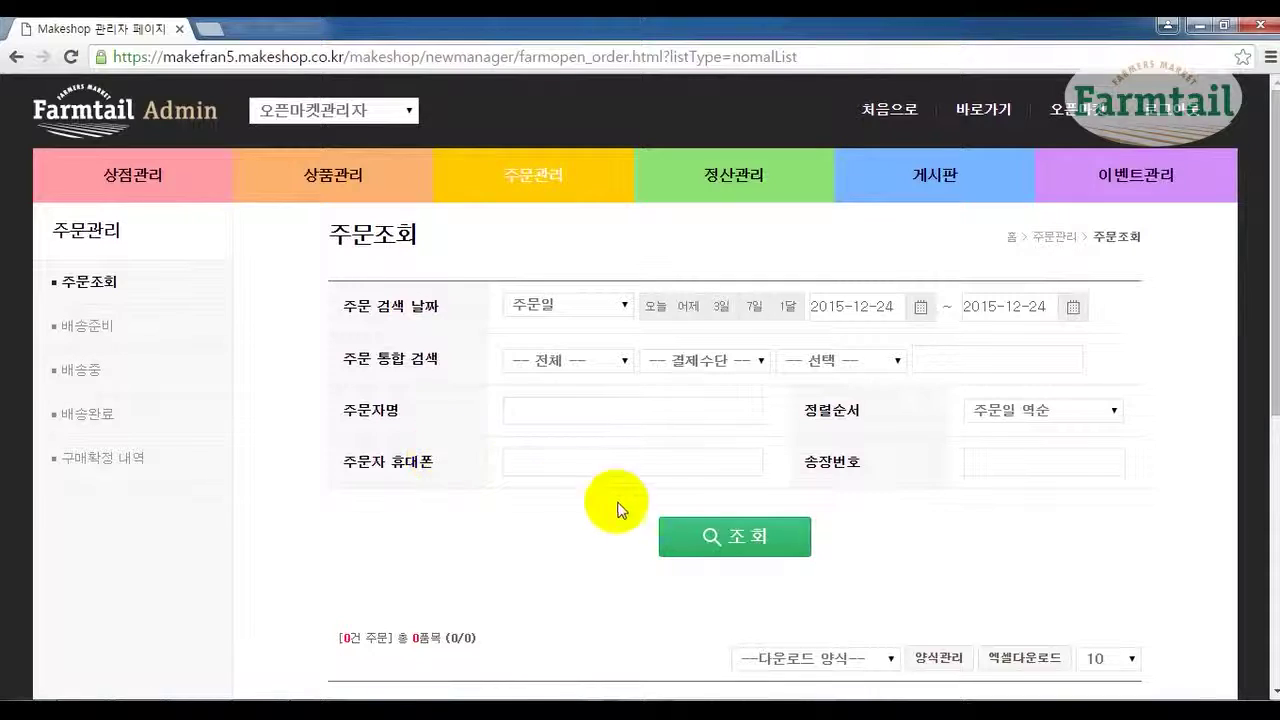
Search 2015-12-24 orders, showing the paid 4,000 order with its item counted as 배송완료.
left_click(697, 540)
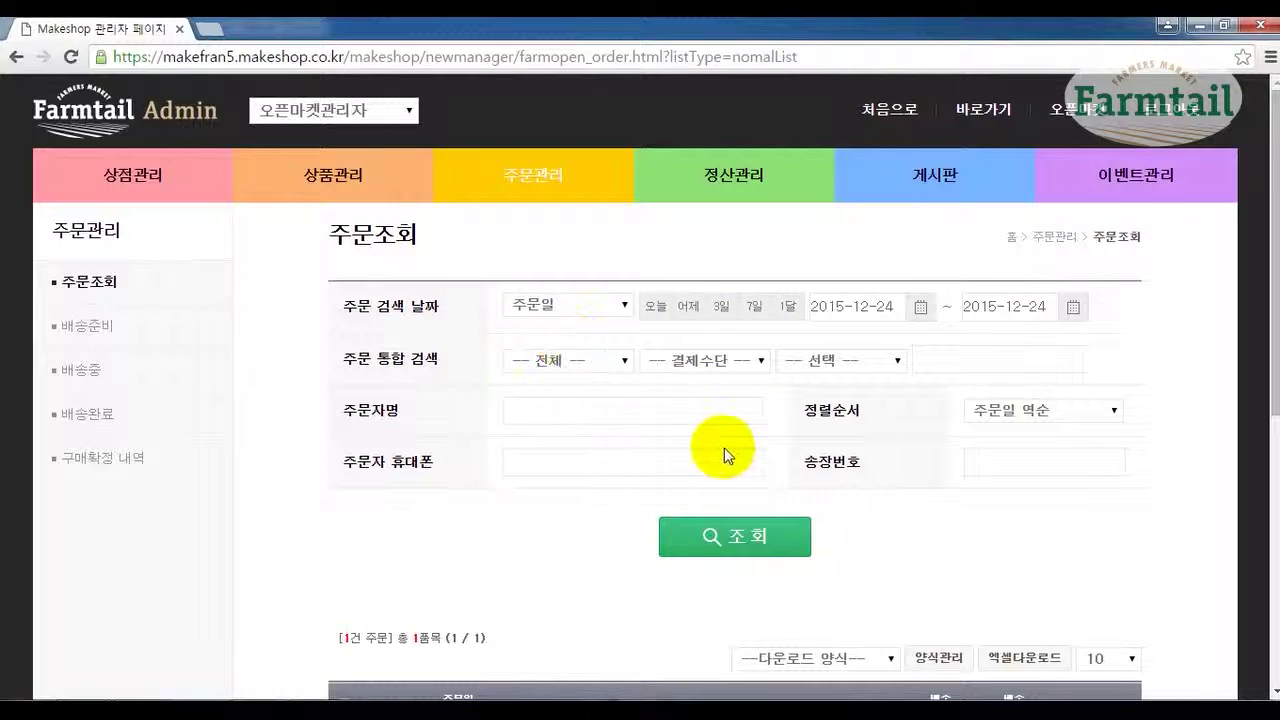
scroll(849, 484, "down", 4)
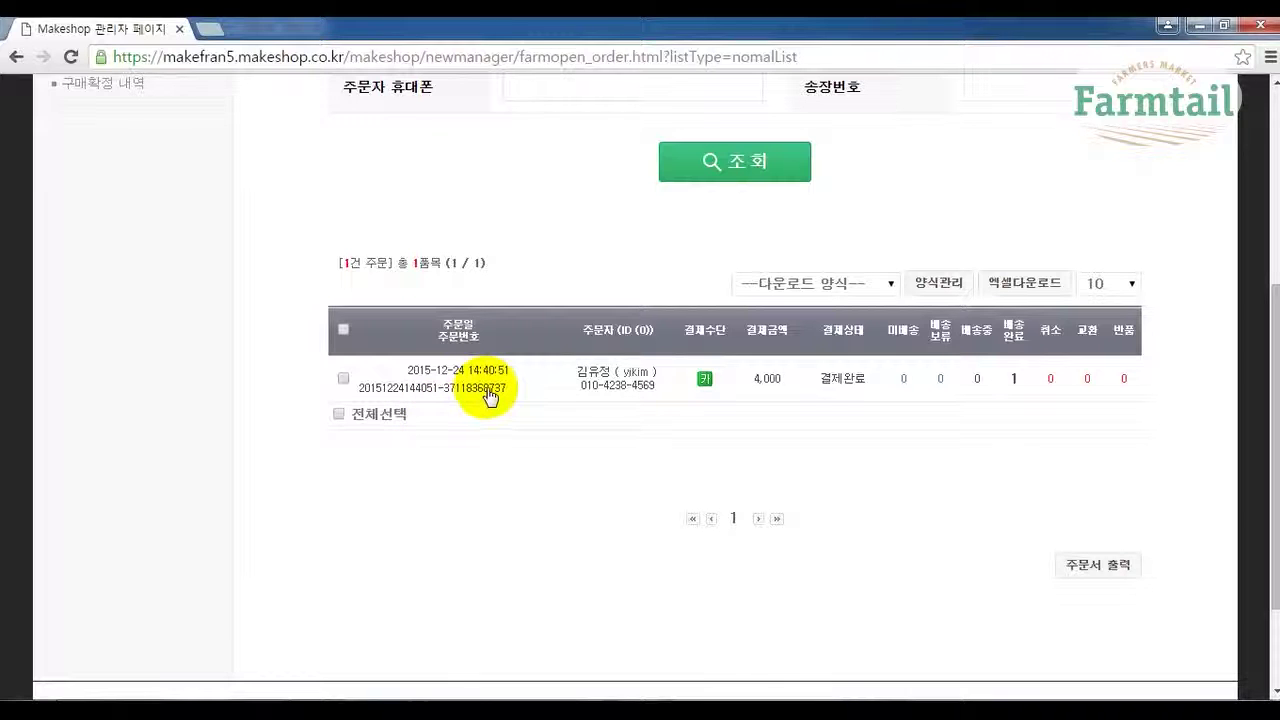
scroll(500, 434, "up", 4)
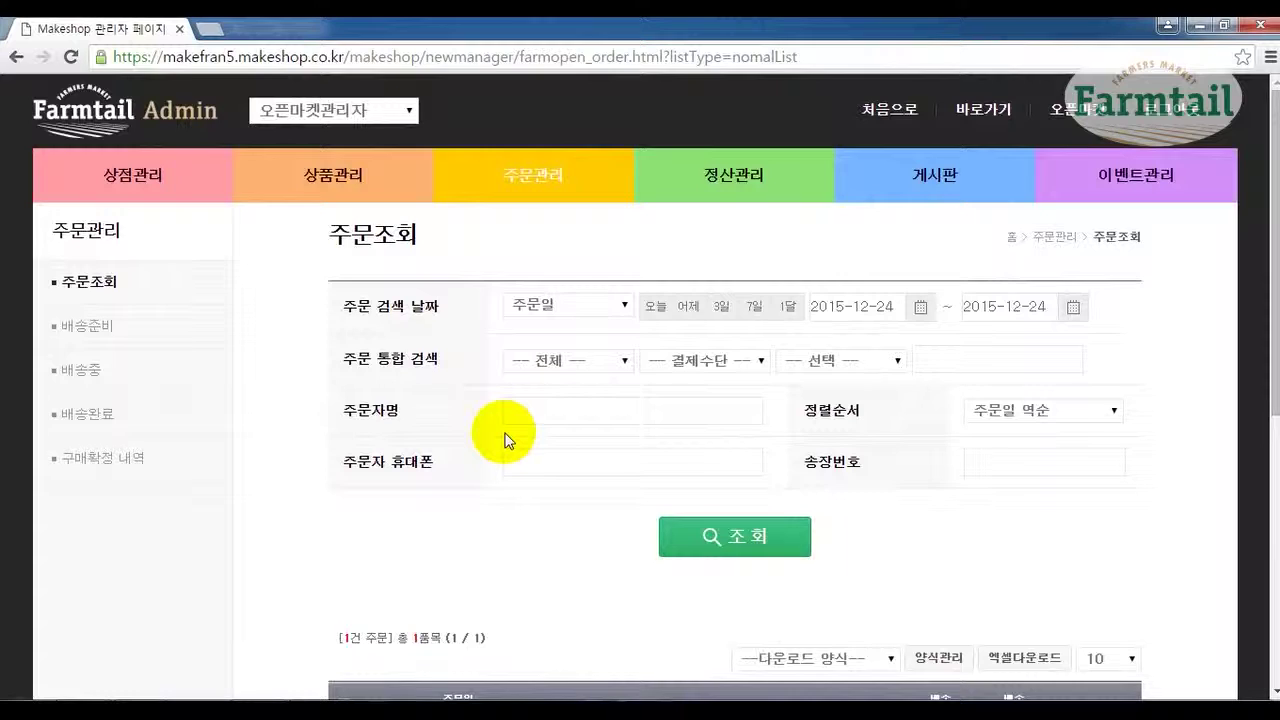